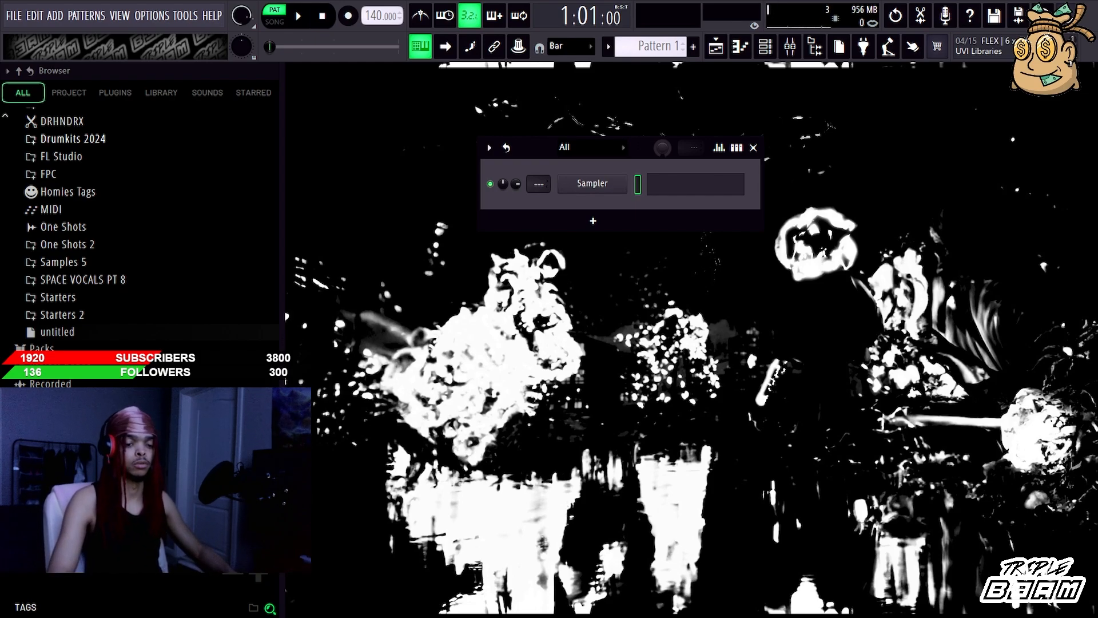
Step: Expand the !!John Glick 4 - The Drumkit folder in !My Soundkits and look through its Drumkit and Loops contents
scroll(143, 229, up, 4)
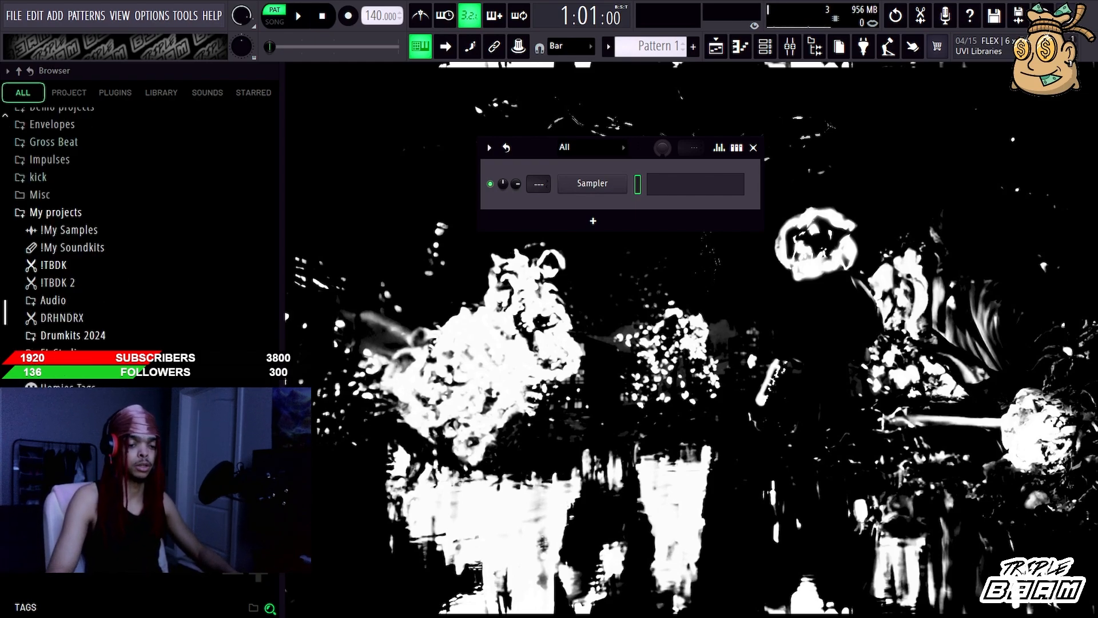
click(72, 247)
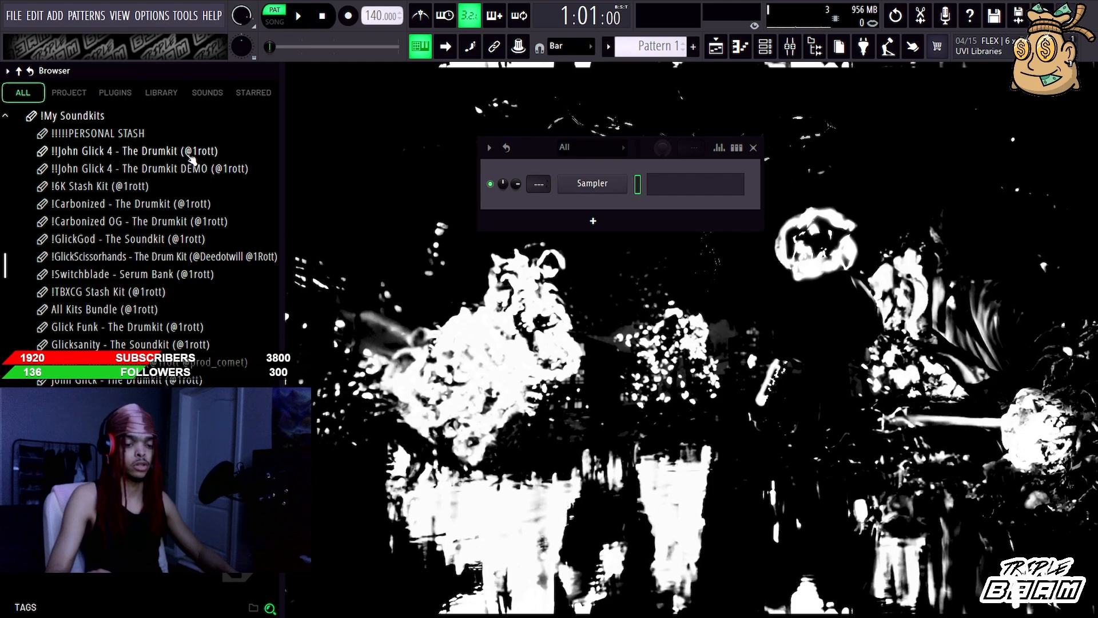
click(189, 155)
click(157, 365)
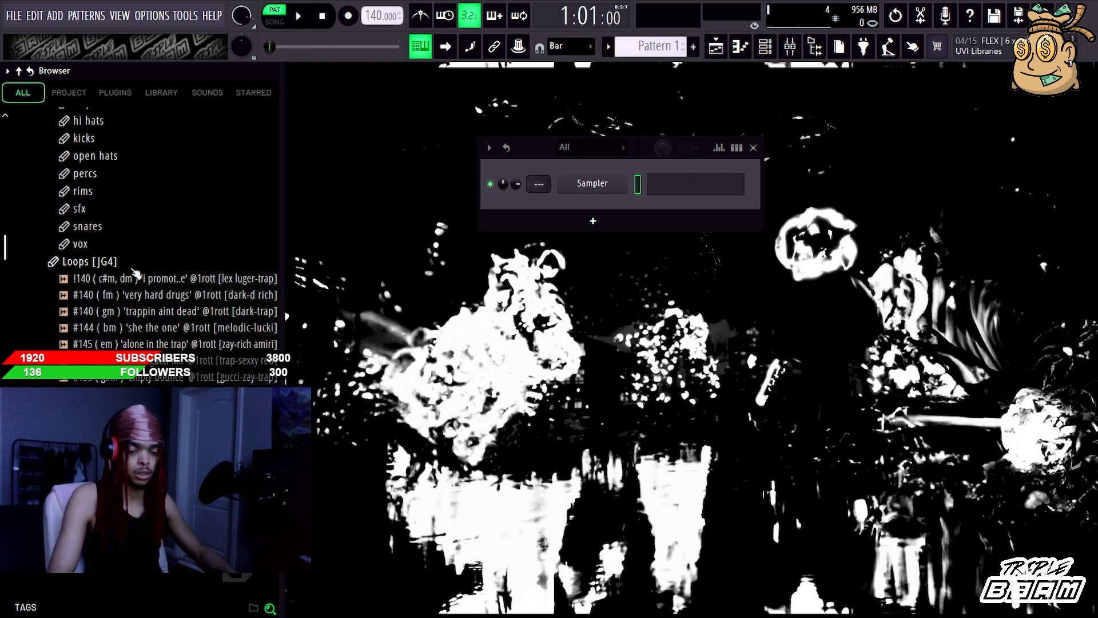
scroll(132, 270, down, 2)
scroll(132, 272, up, 3)
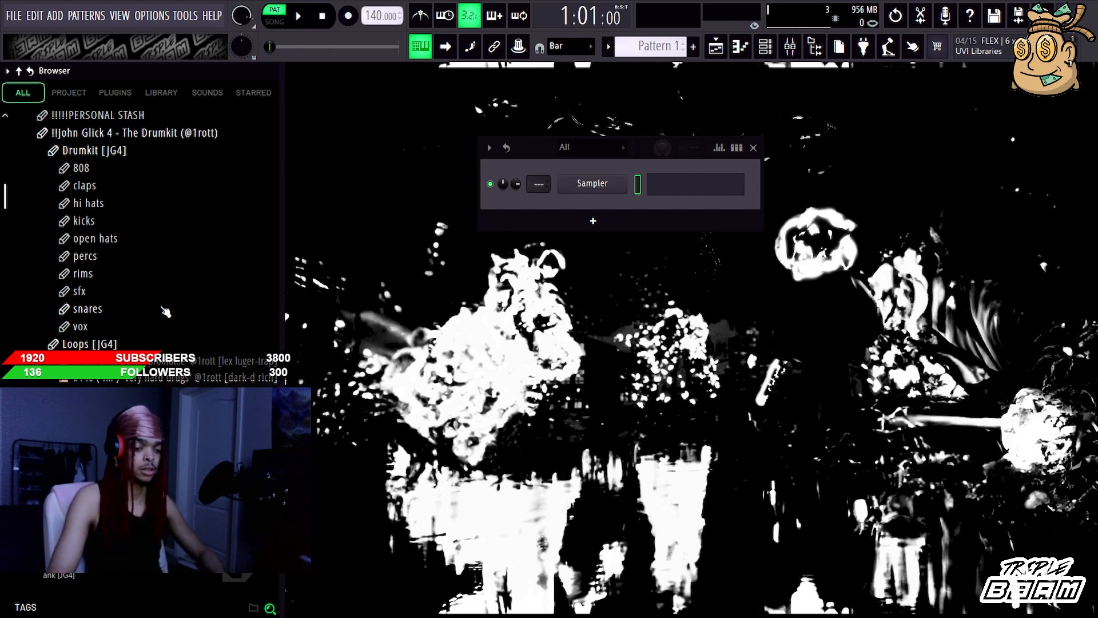
scroll(105, 267, down, 3)
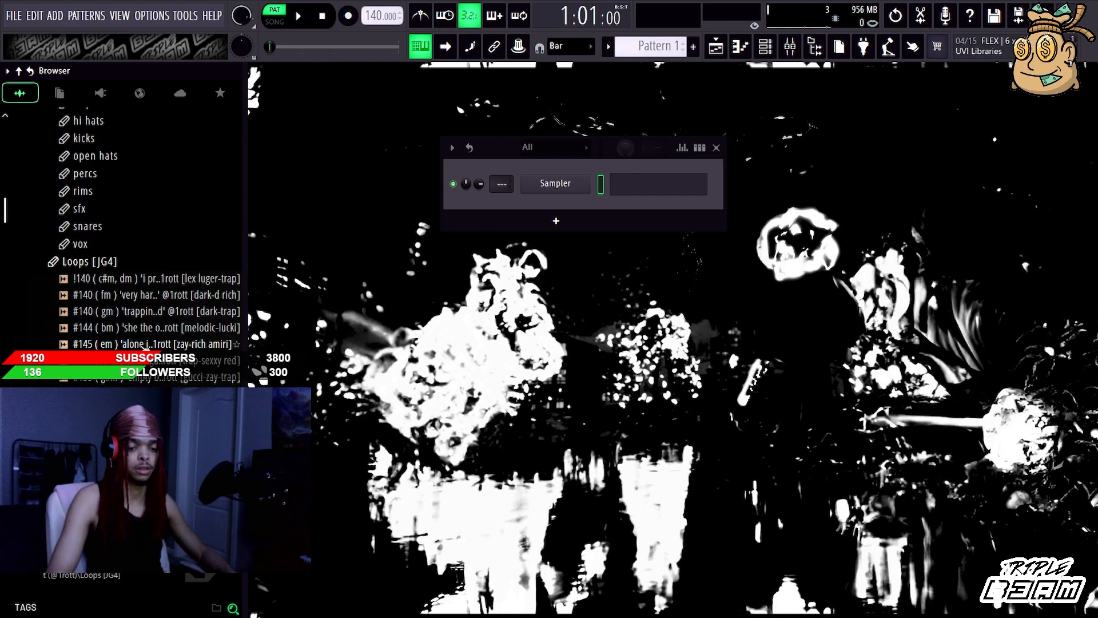
scroll(105, 269, down, 15)
scroll(106, 277, up, 17)
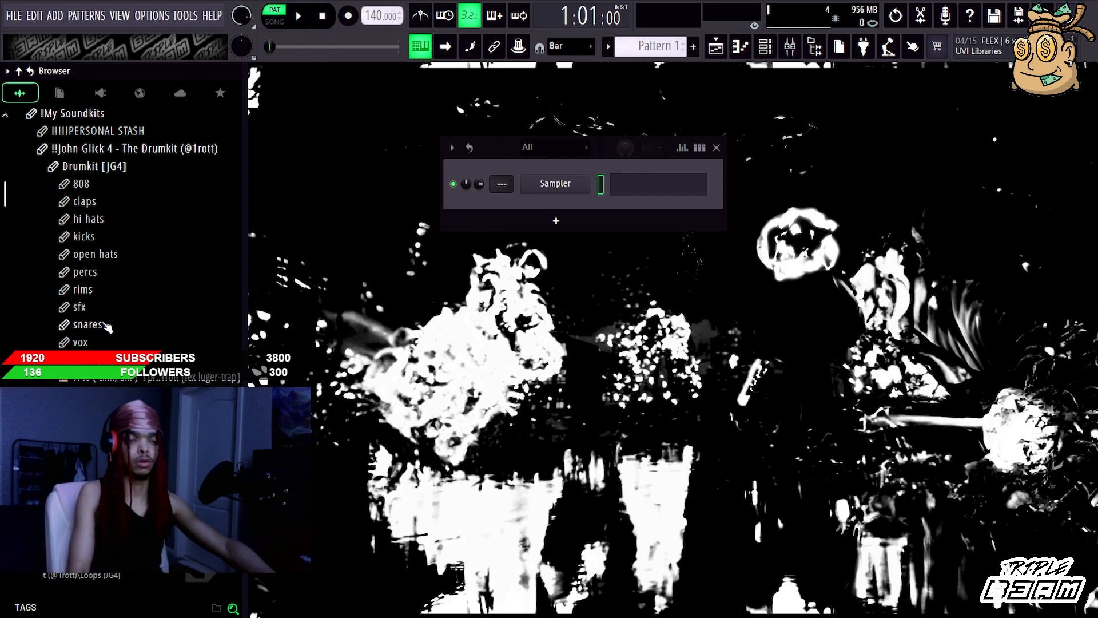
Step: Preview !Thugachu 808 from the 808 folder, add it as a new channel, and place that channel above the Sampler
click(80, 183)
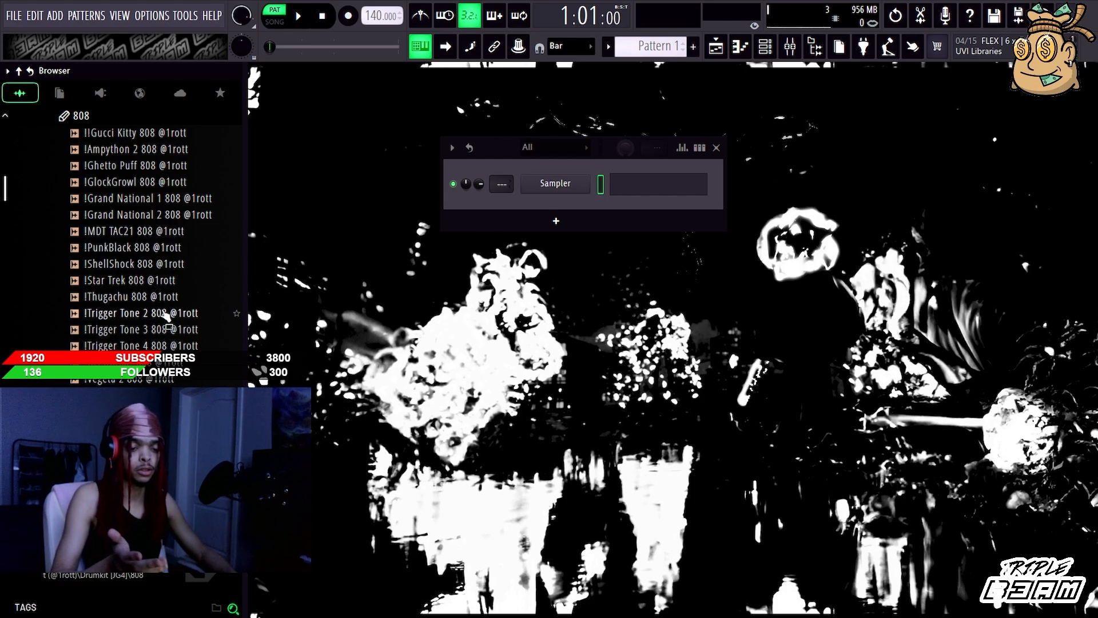
click(153, 298)
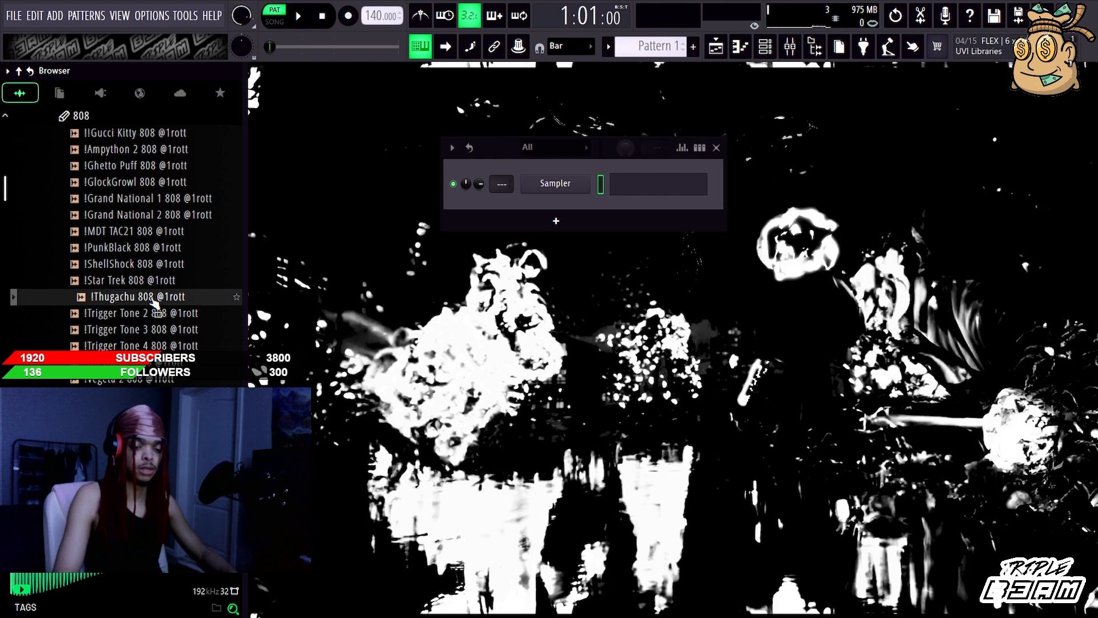
drag(154, 303, 482, 165)
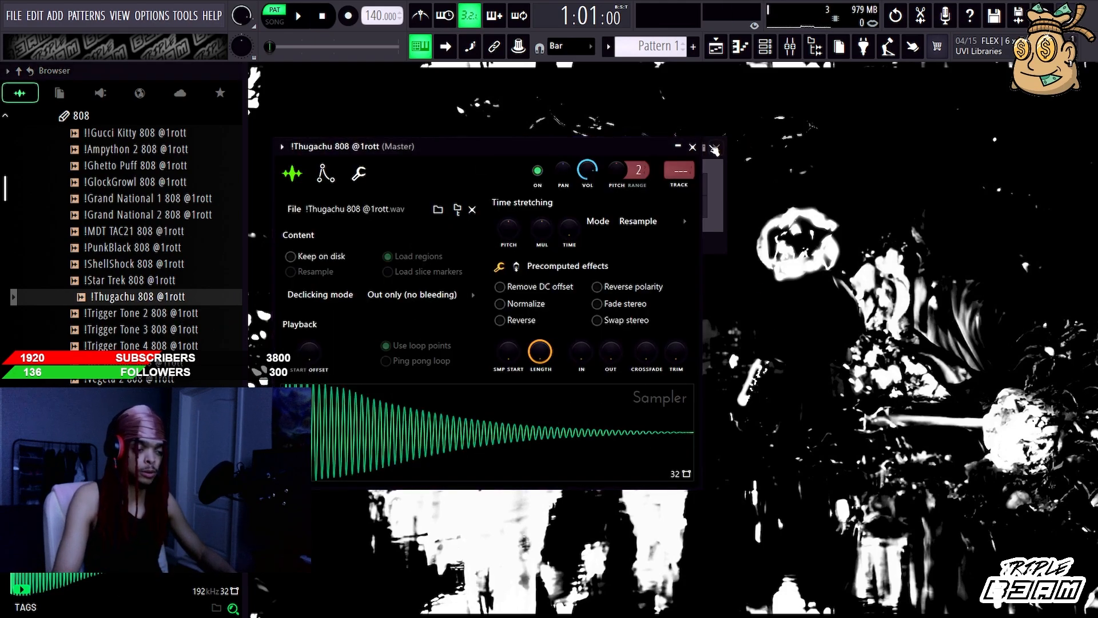
click(692, 147)
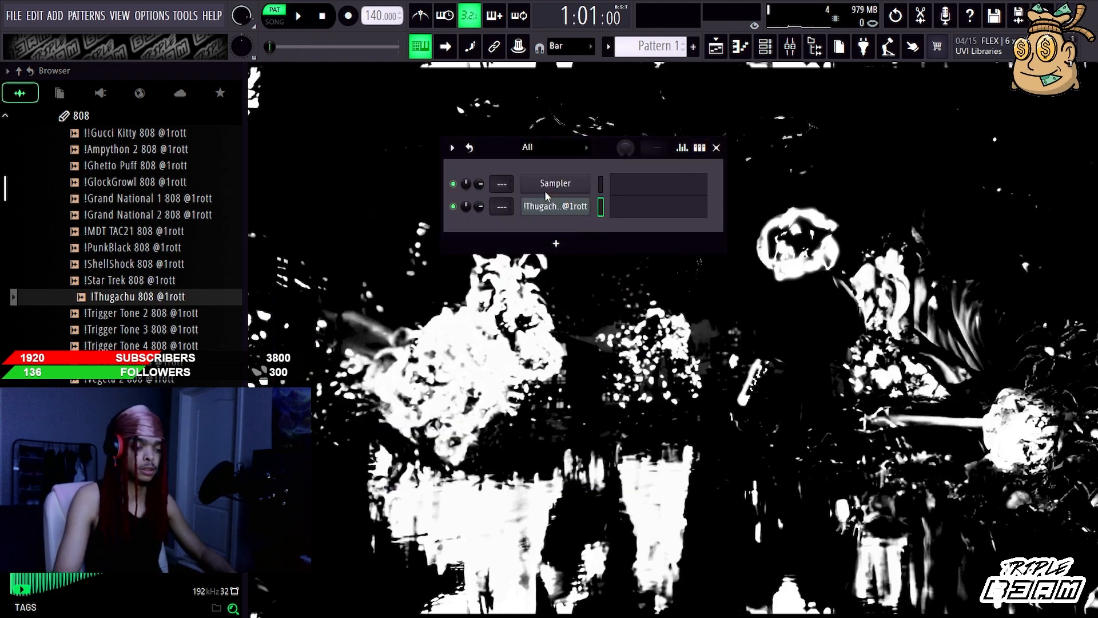
drag(546, 203, 540, 189)
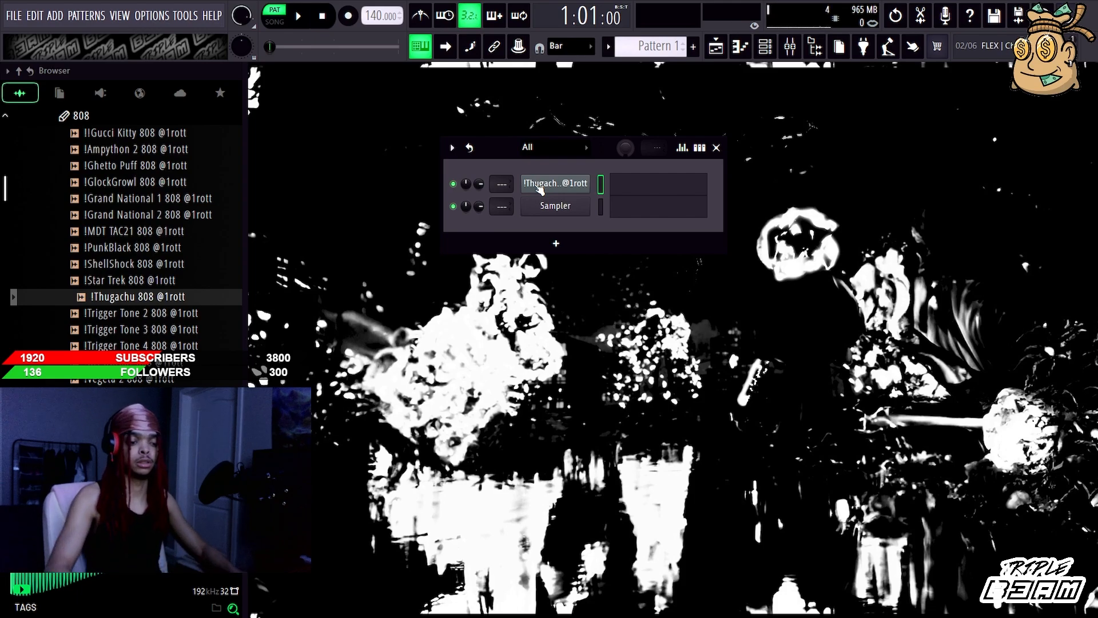
Step: Bring up a Synplant channel above the Sampler to look at its interface, and delete that channel
click(542, 207)
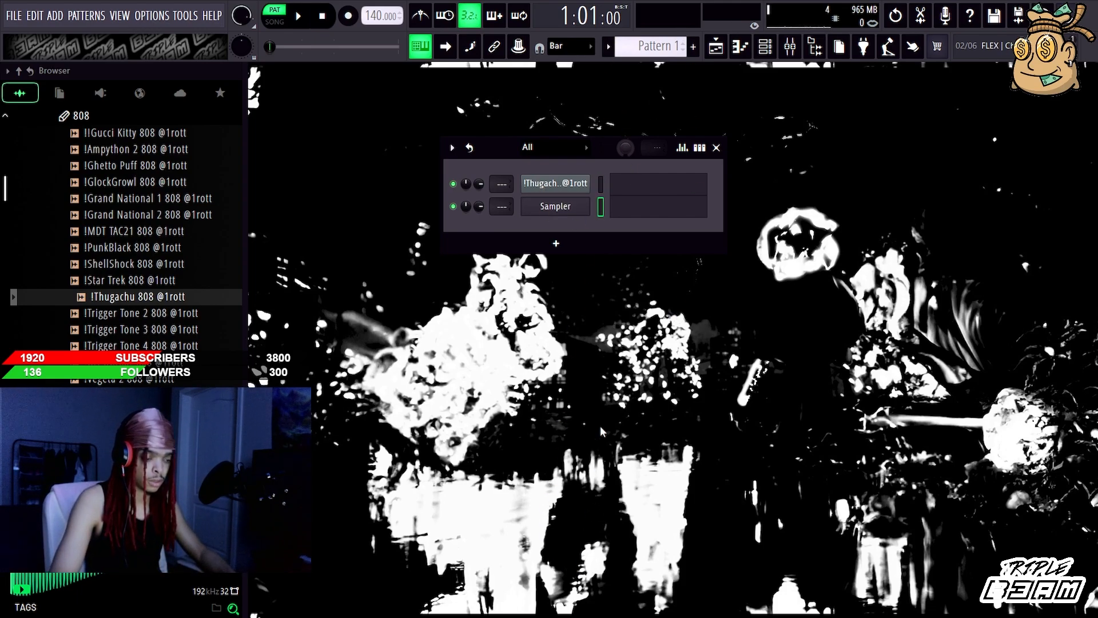
key(ctrl+z)
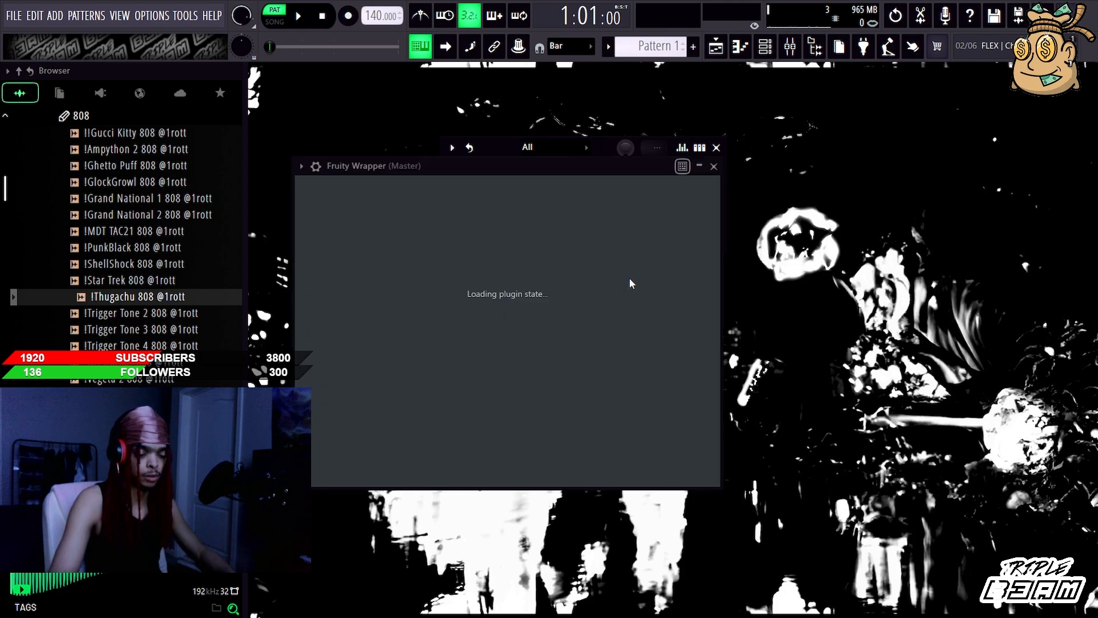
drag(439, 171, 668, 178)
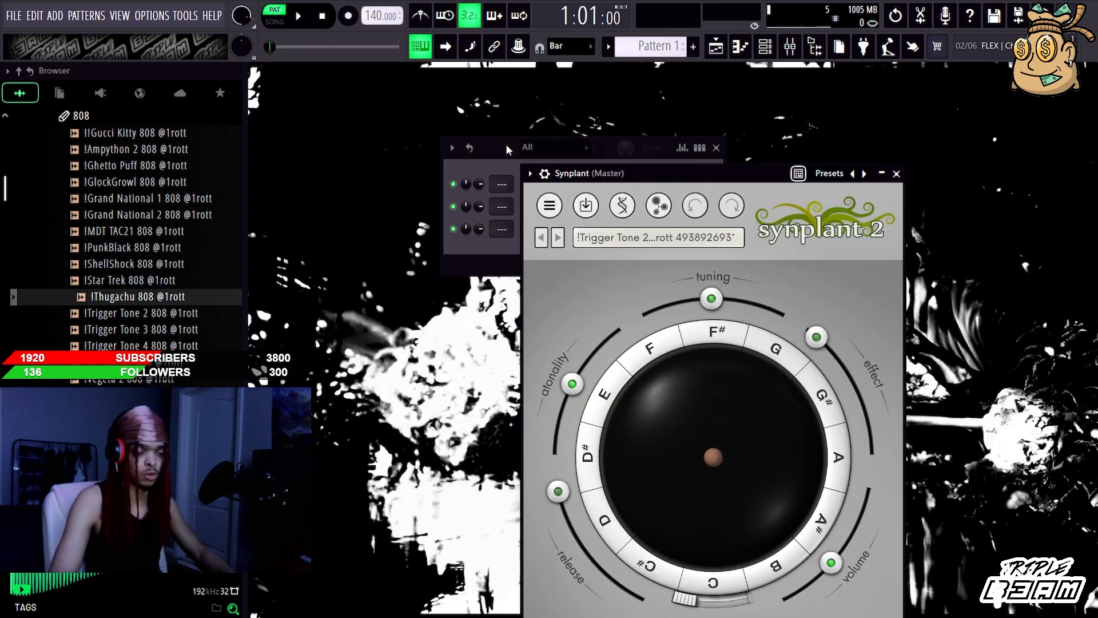
drag(492, 155, 388, 108)
click(689, 192)
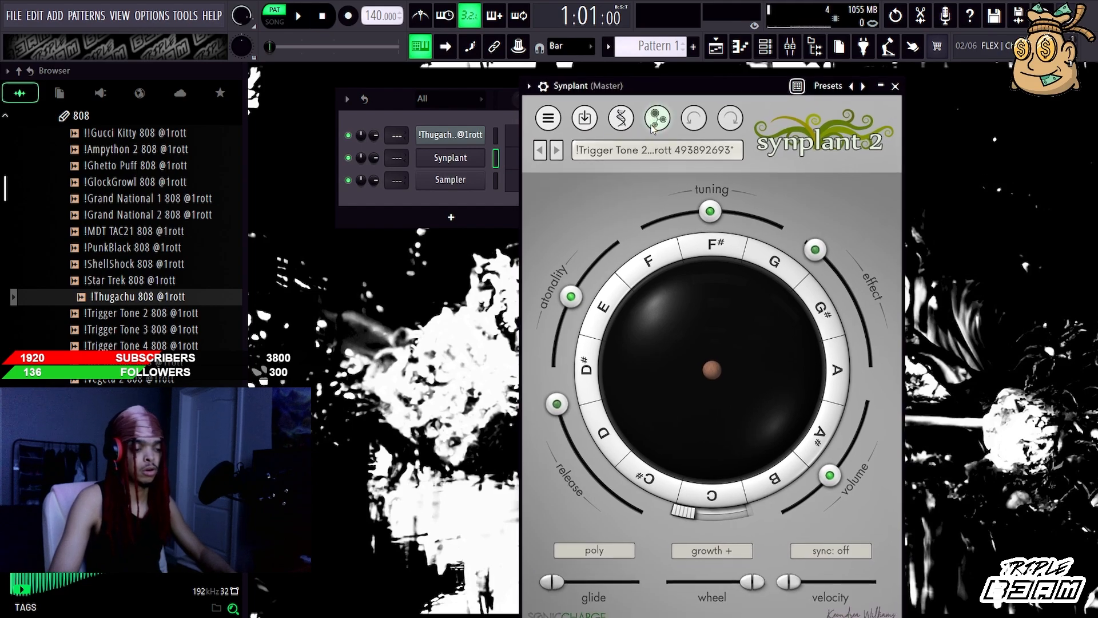
click(616, 119)
click(657, 118)
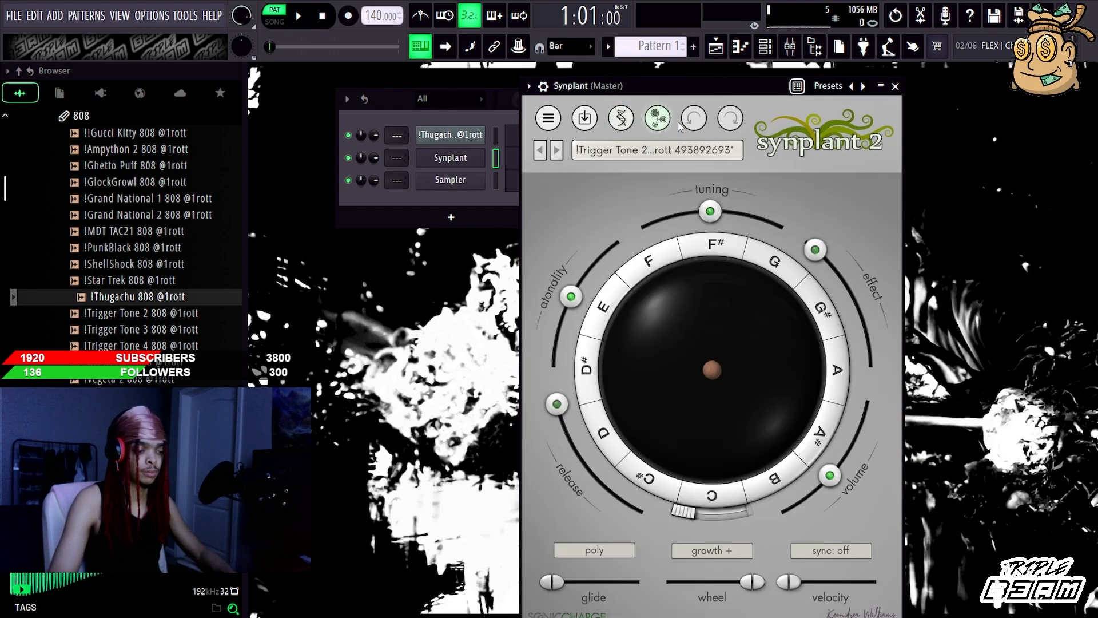
click(895, 86)
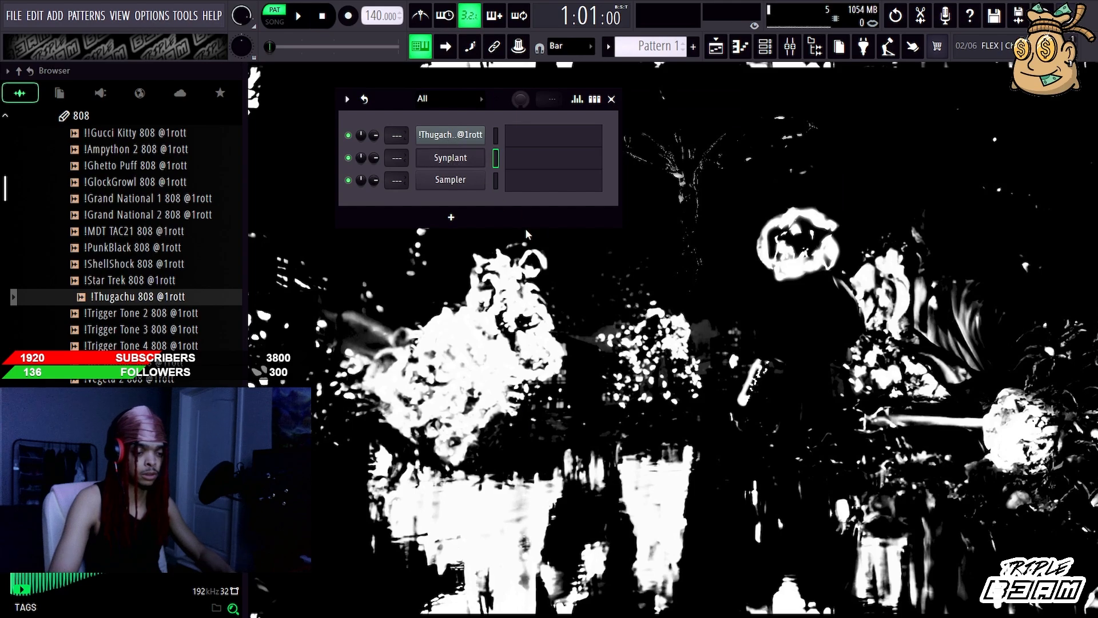
key(alt+Delete)
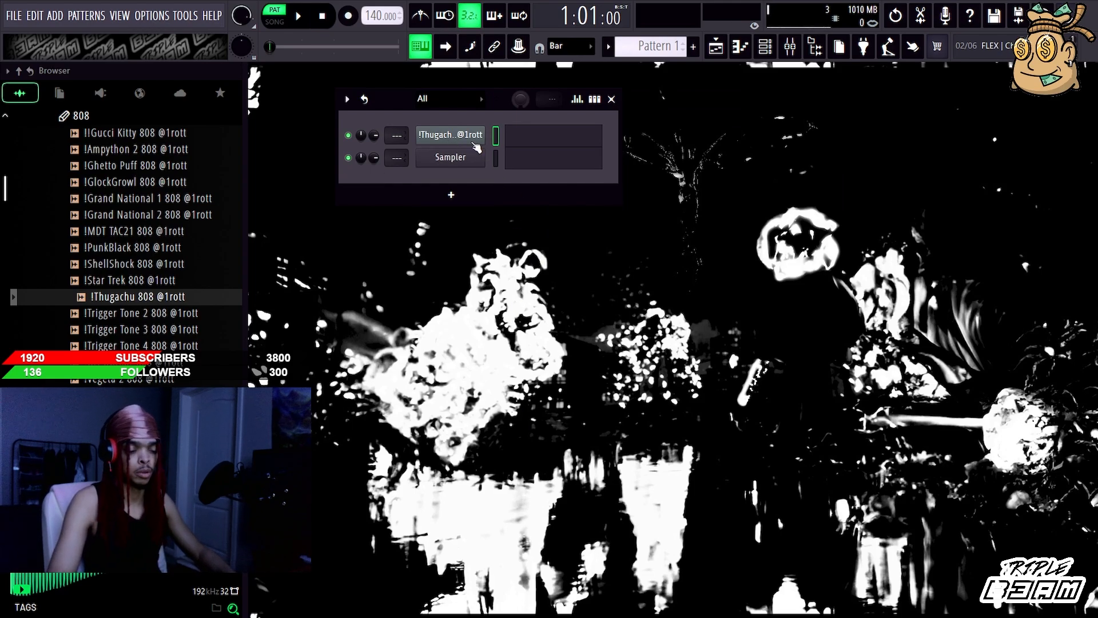
Step: Audition the !SBR-12, Blade and Blaser kicks in the drumkit's kicks folder, and collapse the folder
click(94, 118)
click(86, 168)
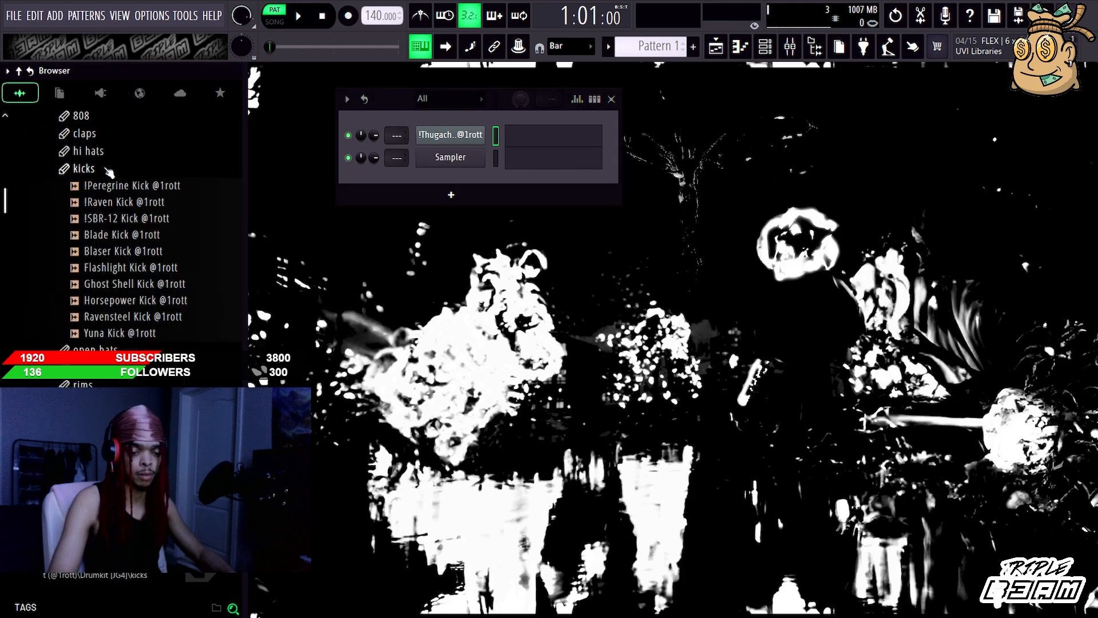
click(146, 220)
click(144, 235)
click(152, 250)
click(97, 169)
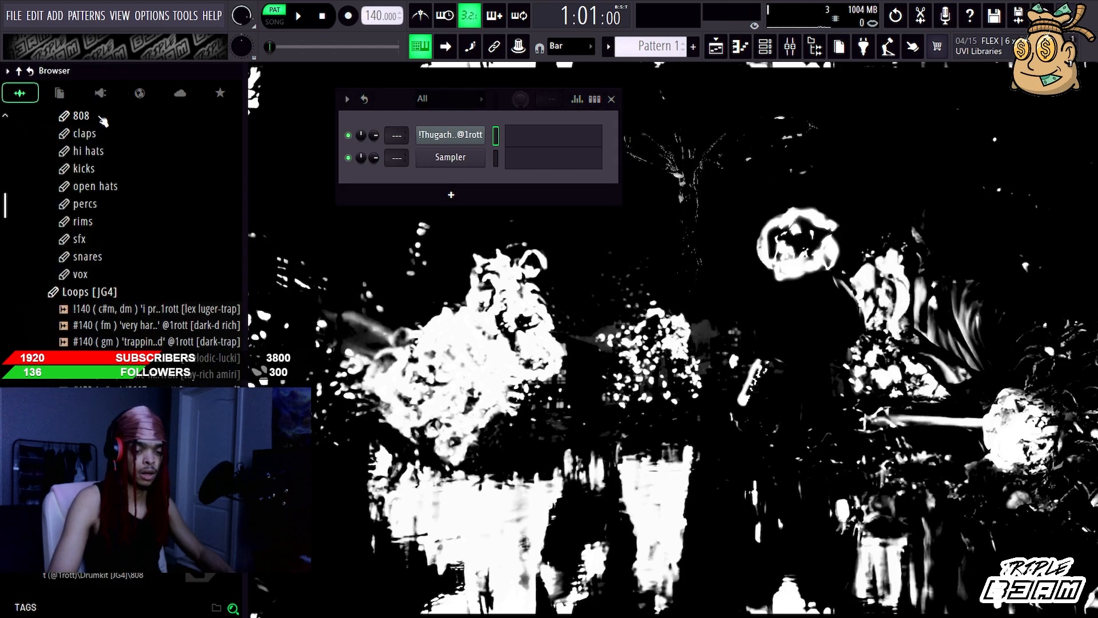
Step: Reopen the 808 folder and audition the !Grand National 1, !Grand National 2 and !Ghetto Puff 808 samples
click(102, 117)
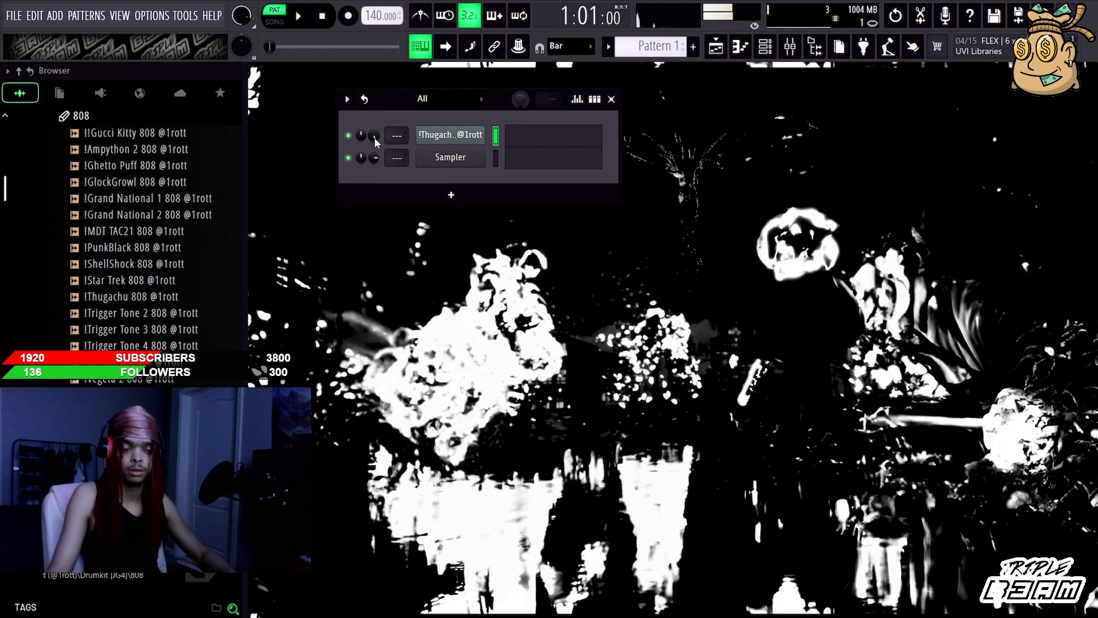
mouse_move(375, 140)
mouse_down()
mouse_move(375, 126)
mouse_move(375, 140)
mouse_up()
click(193, 200)
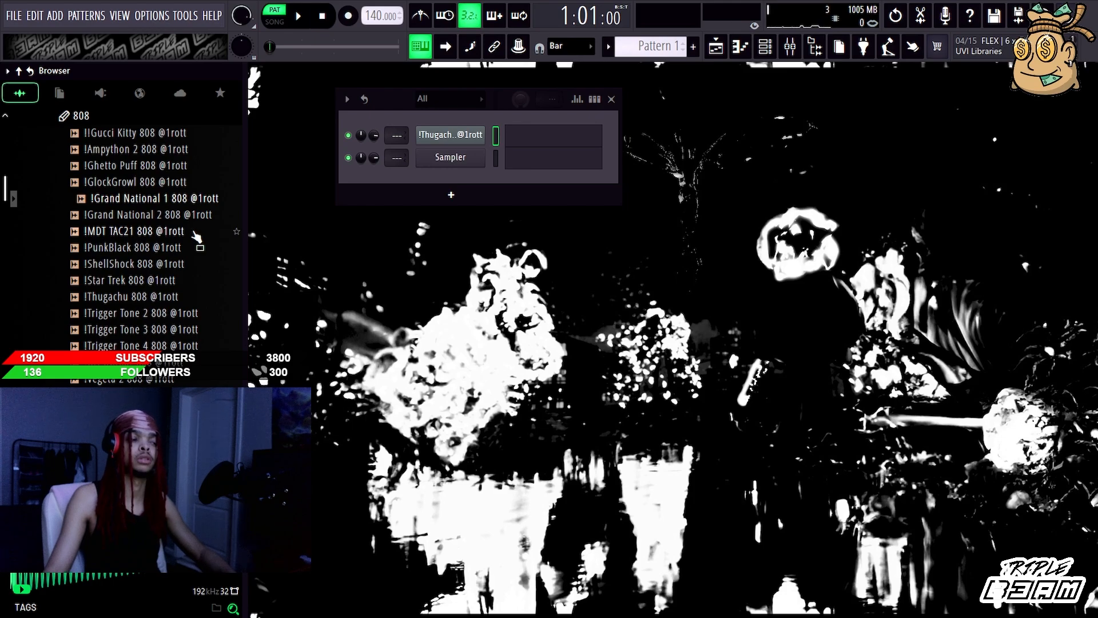
click(173, 221)
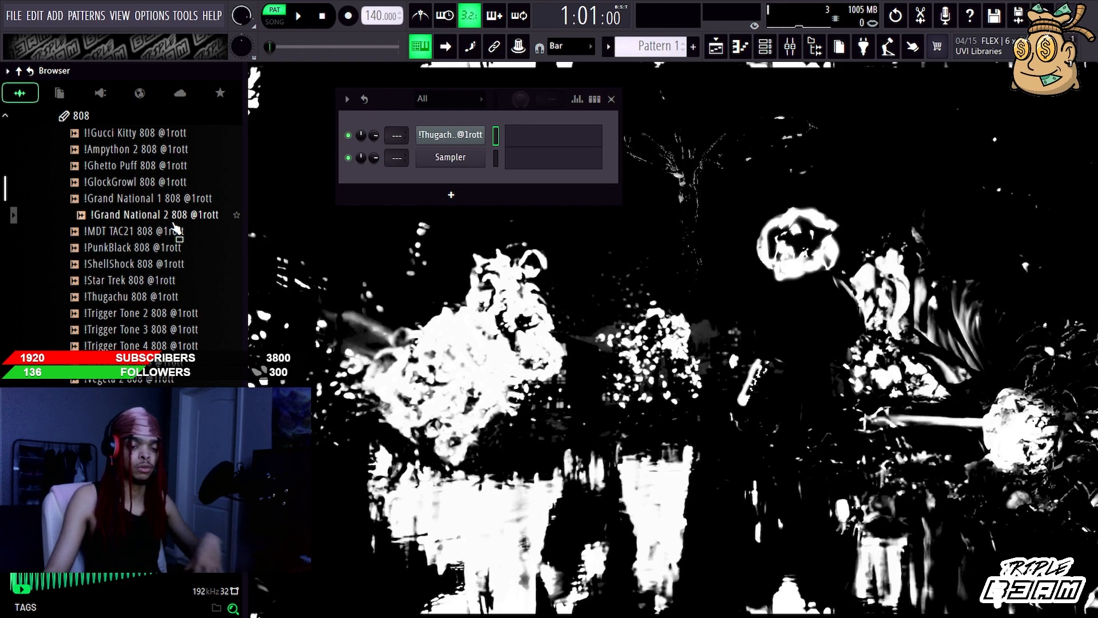
click(164, 168)
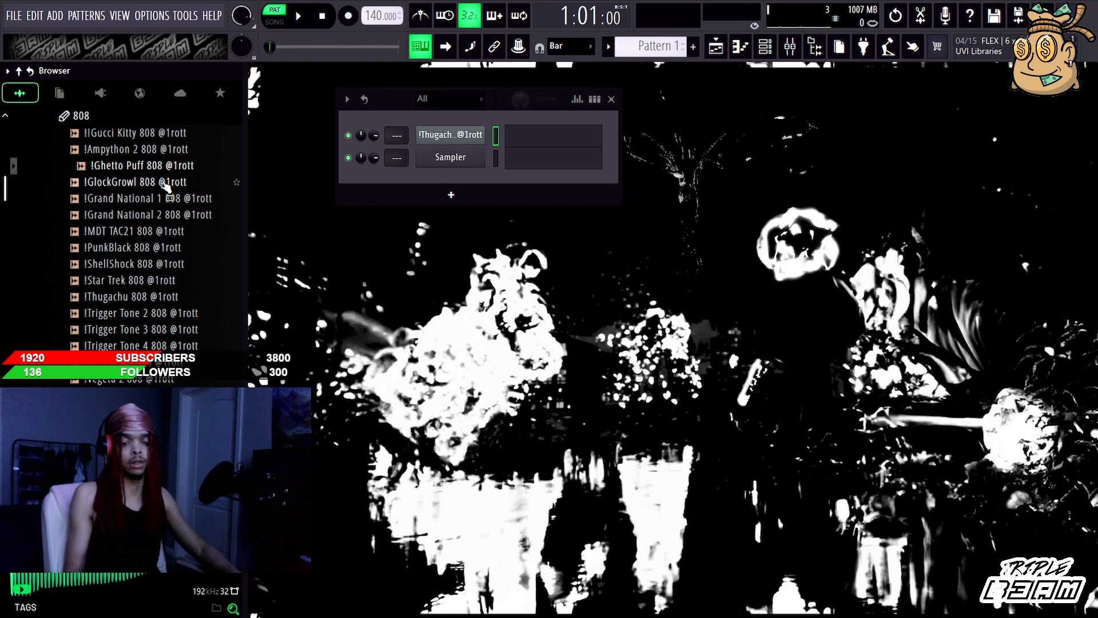
Step: Browse further through the 808 samples and audition !Trigger Tone 2, !Trigger Tone 3 and !Trigger Tone 4
scroll(177, 212, down, 2)
scroll(182, 240, down, 10)
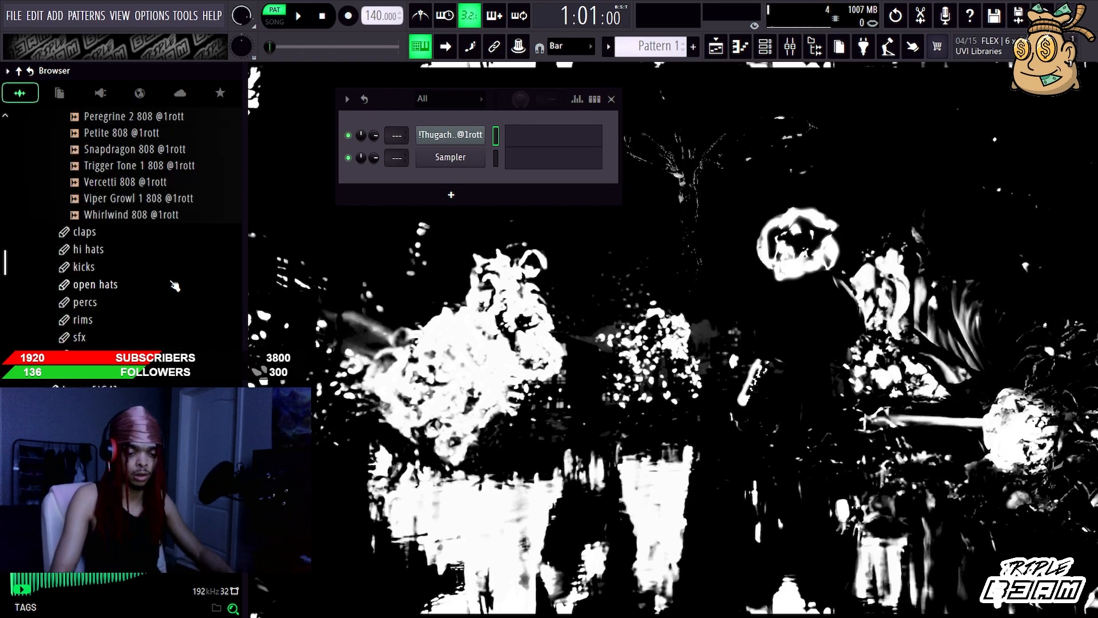
scroll(175, 280, up, 2)
click(180, 265)
scroll(182, 265, up, 6)
scroll(184, 269, up, 2)
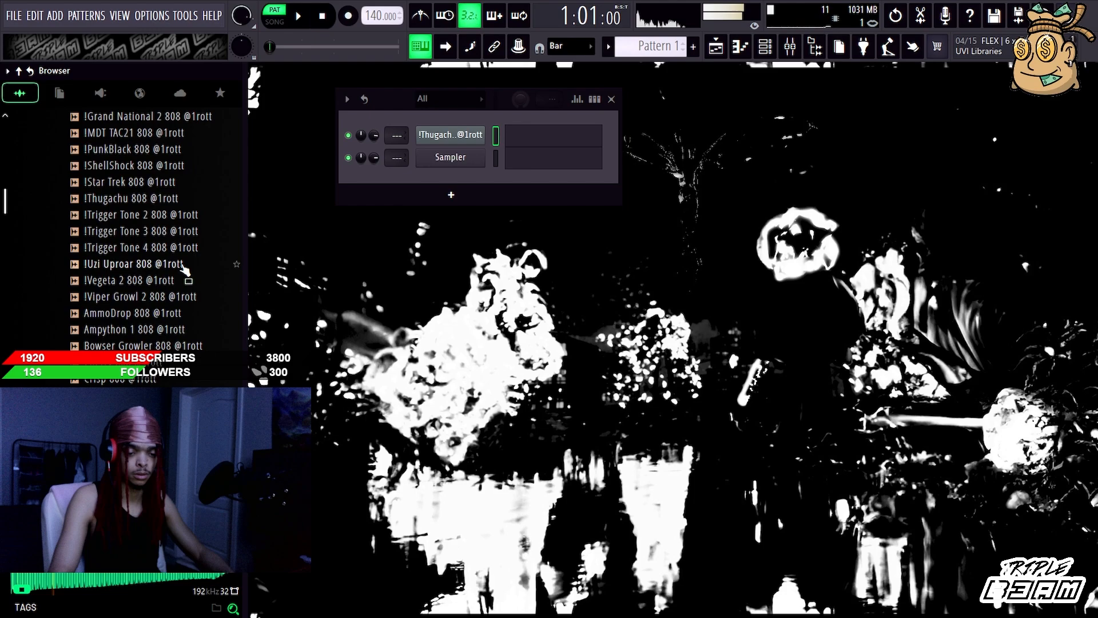
click(177, 215)
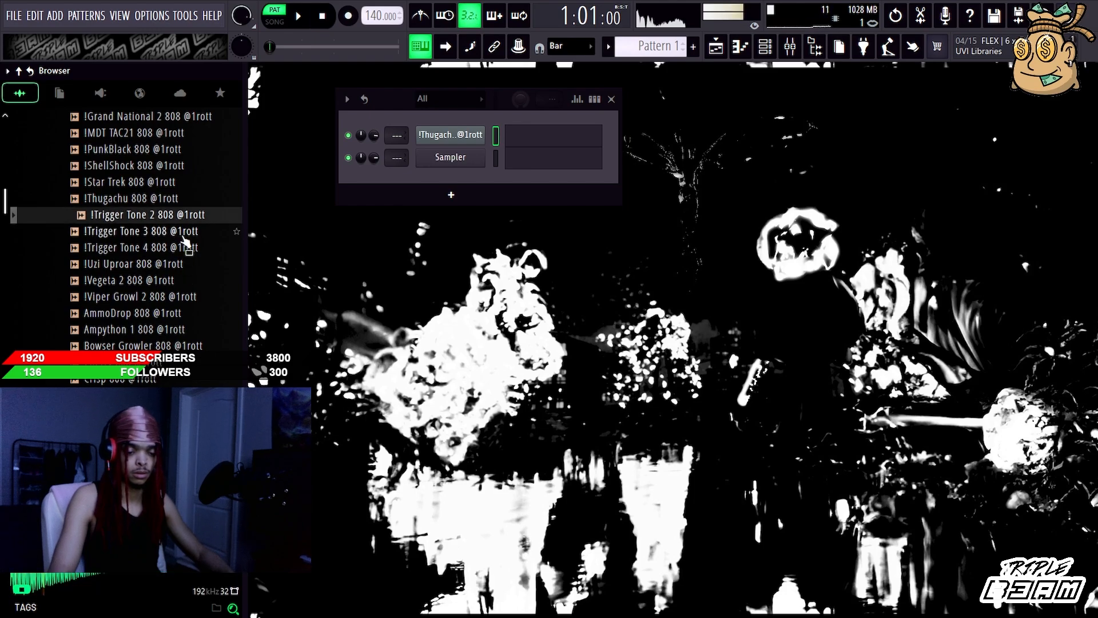
click(183, 236)
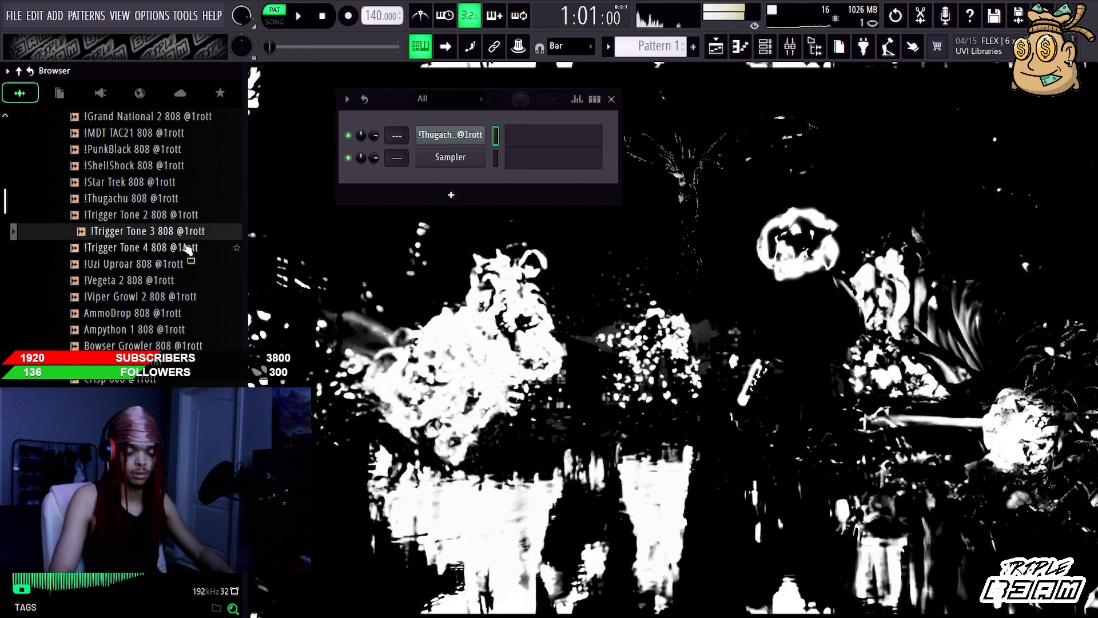
click(189, 248)
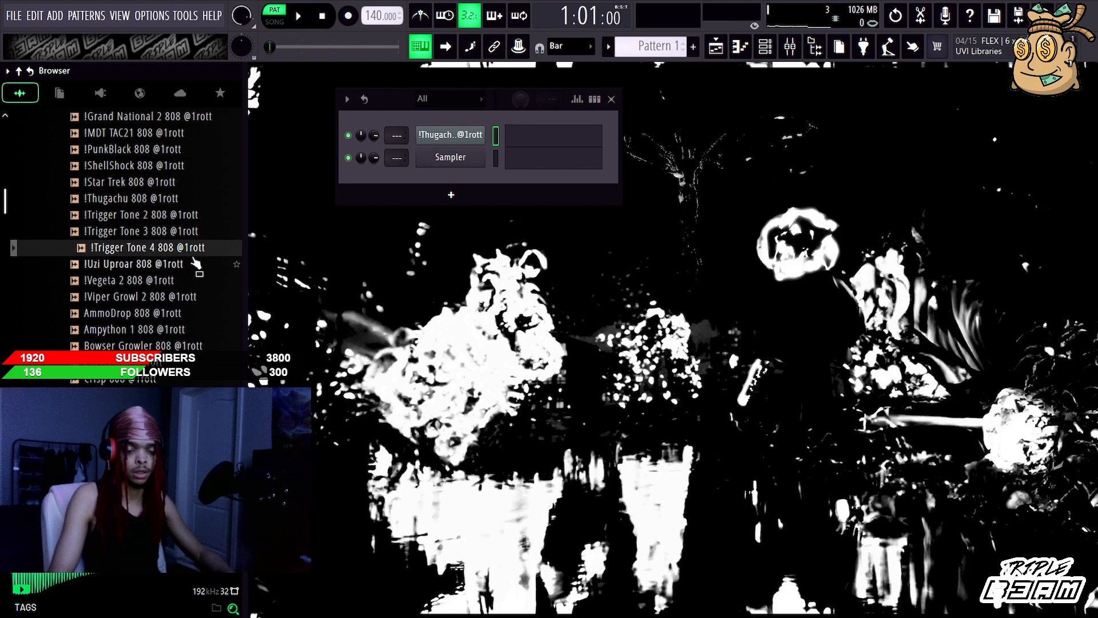
Step: Audition the GlickGod 1, GlickGod 2, !Uzi Uproar and !Vegeta 2 808 samples
scroll(184, 267, down, 4)
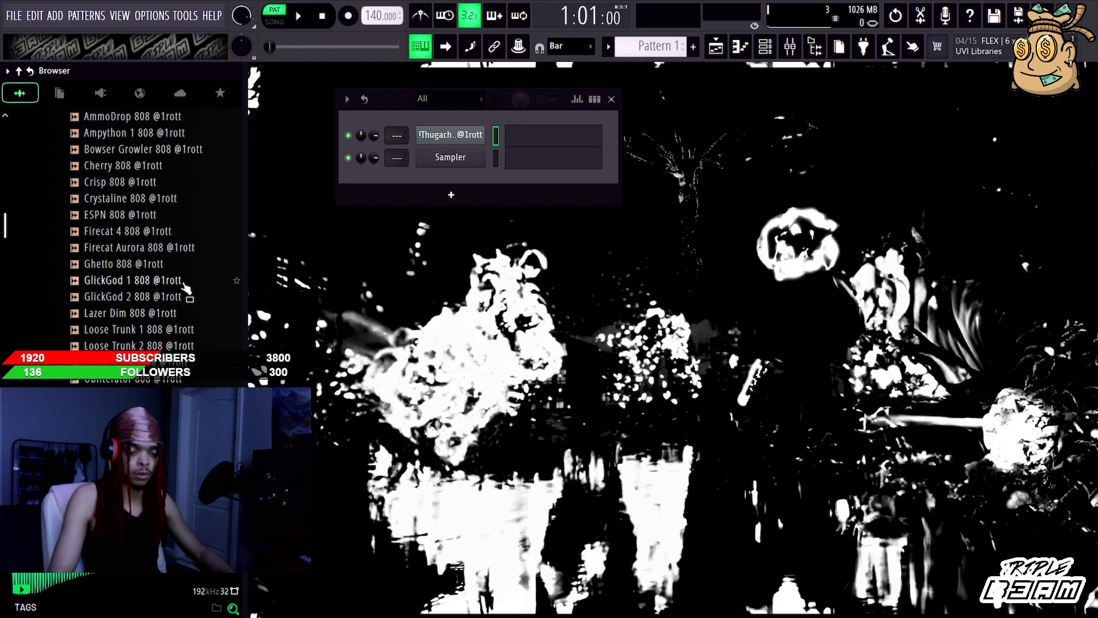
click(185, 282)
click(179, 298)
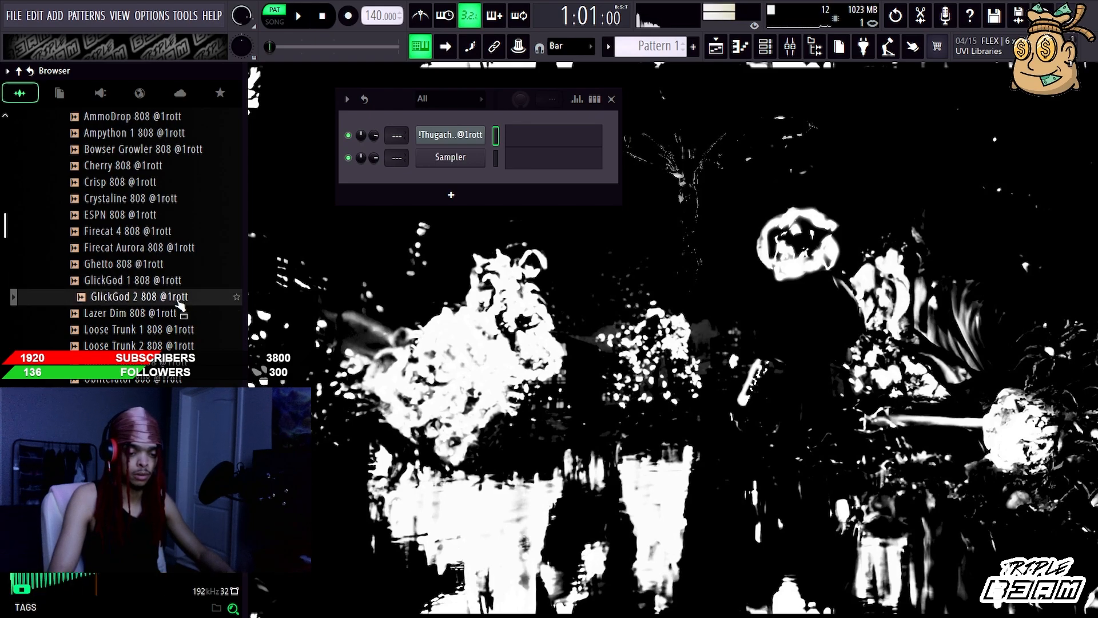
scroll(178, 303, up, 2)
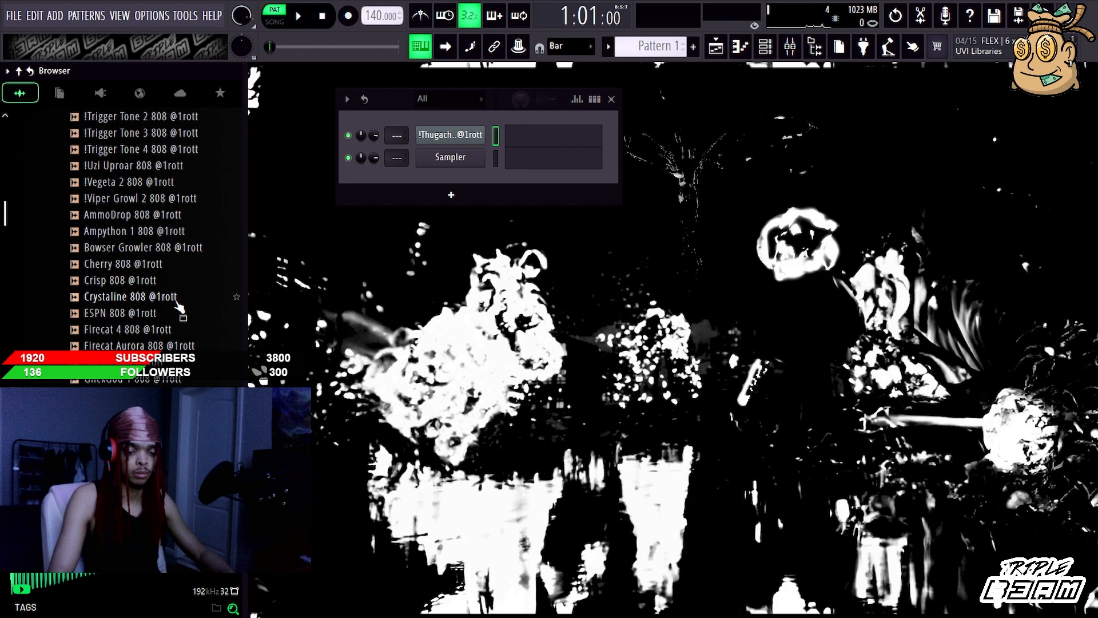
scroll(178, 303, up, 2)
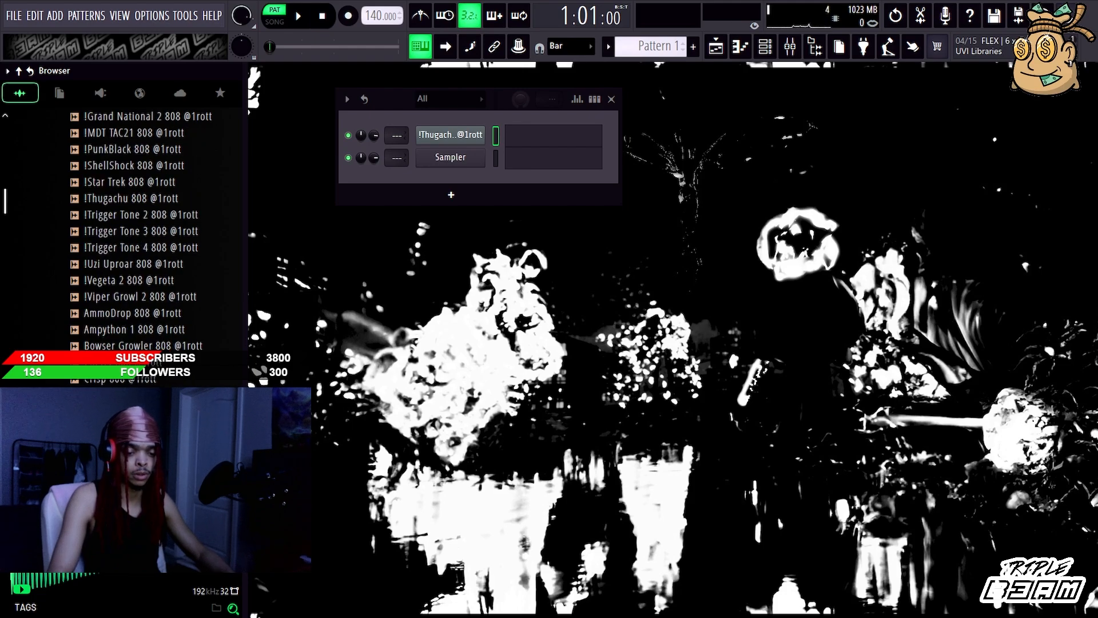
click(170, 265)
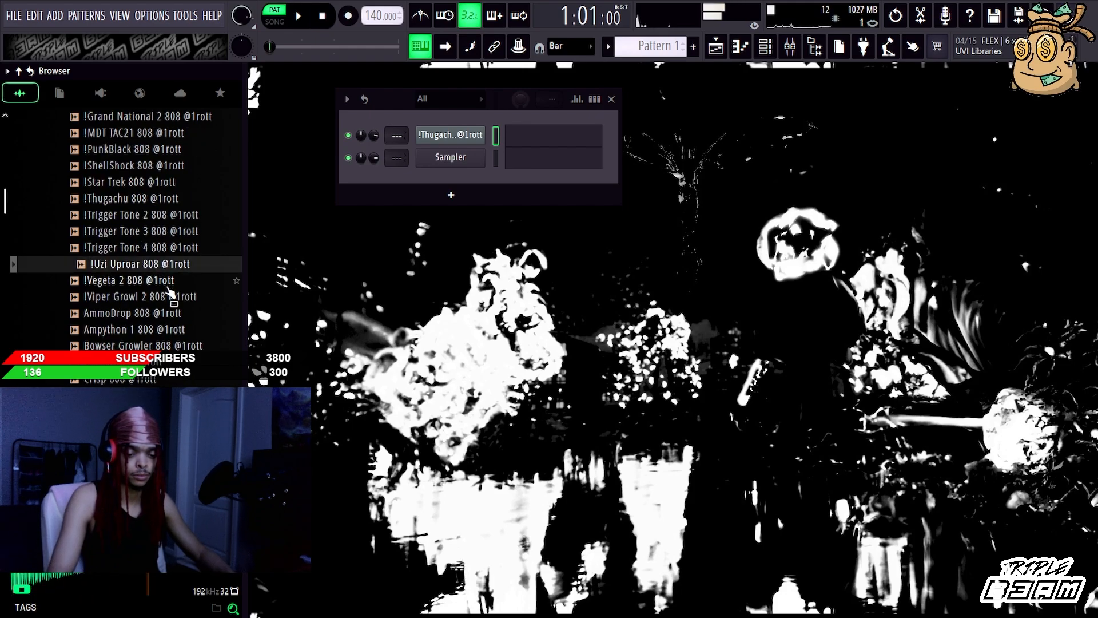
click(170, 286)
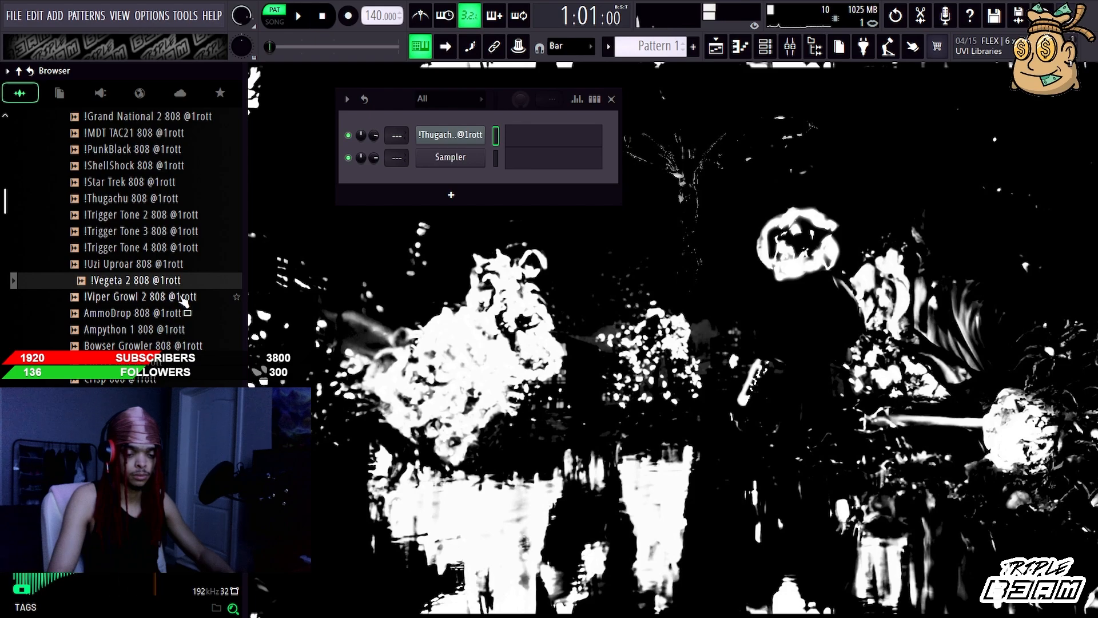
Step: Audition the !Viper Growl 2 808, then close the 808 folder and open the claps folder
click(178, 296)
scroll(181, 321, down, 6)
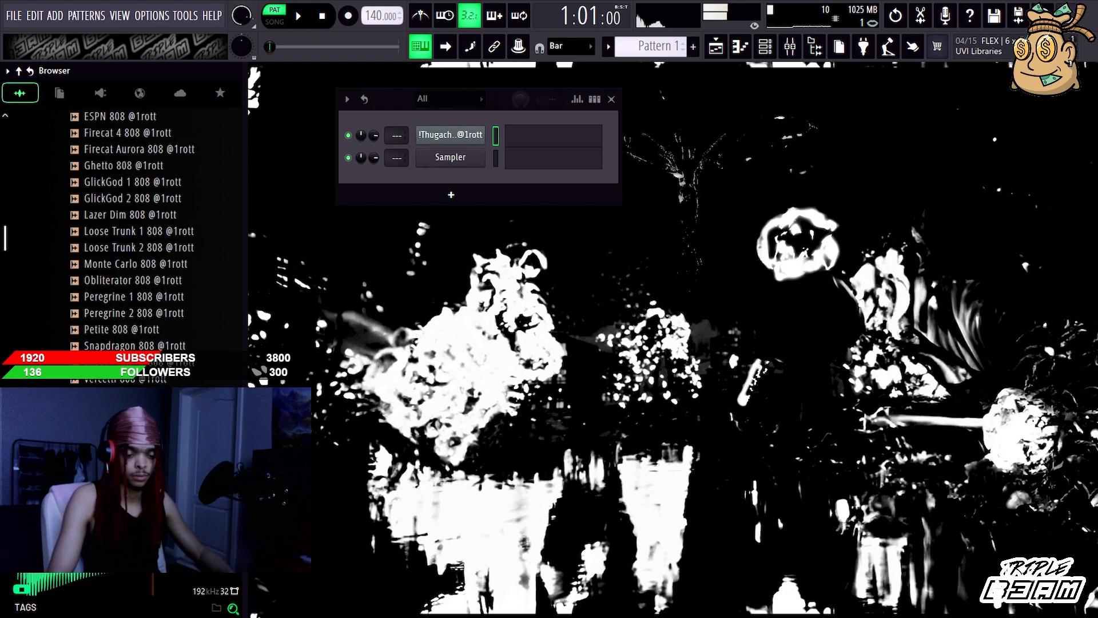
scroll(197, 188, up, 8)
click(149, 216)
click(114, 231)
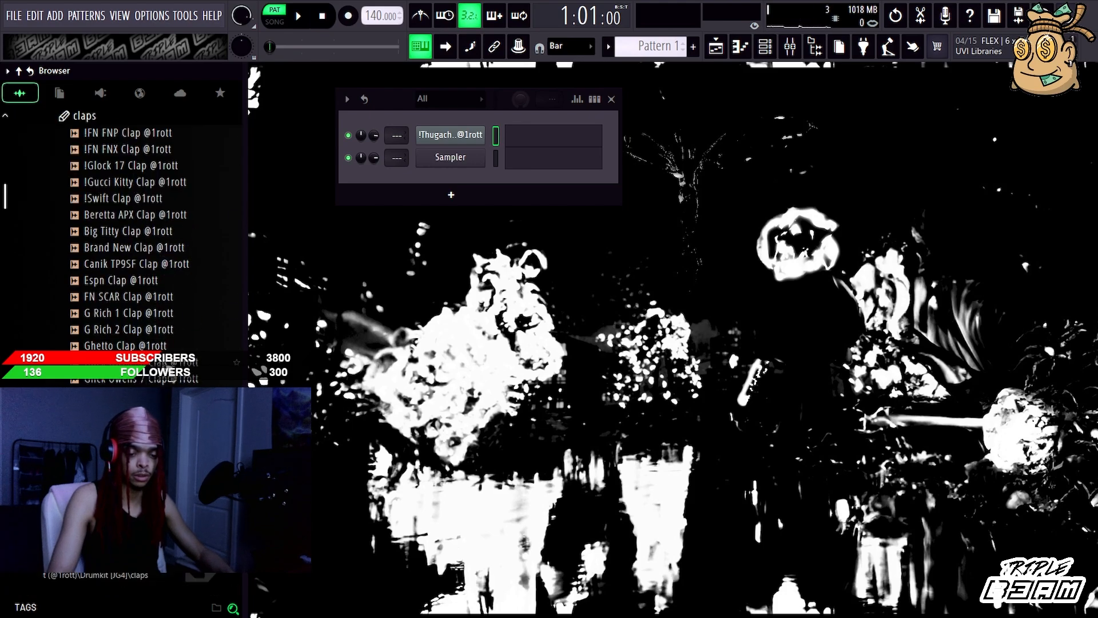
Step: Audition the Beretta APX, !Gucci Kitty and !Glock 17 claps
drag(169, 216, 161, 191)
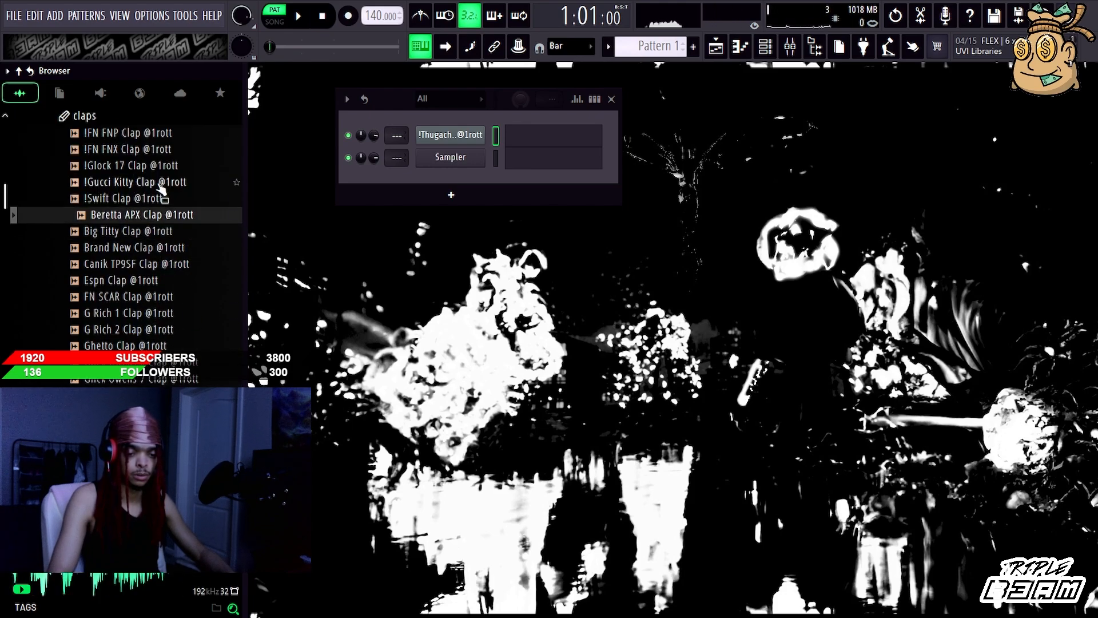
click(161, 183)
click(160, 166)
scroll(154, 240, up, 6)
scroll(155, 240, down, 3)
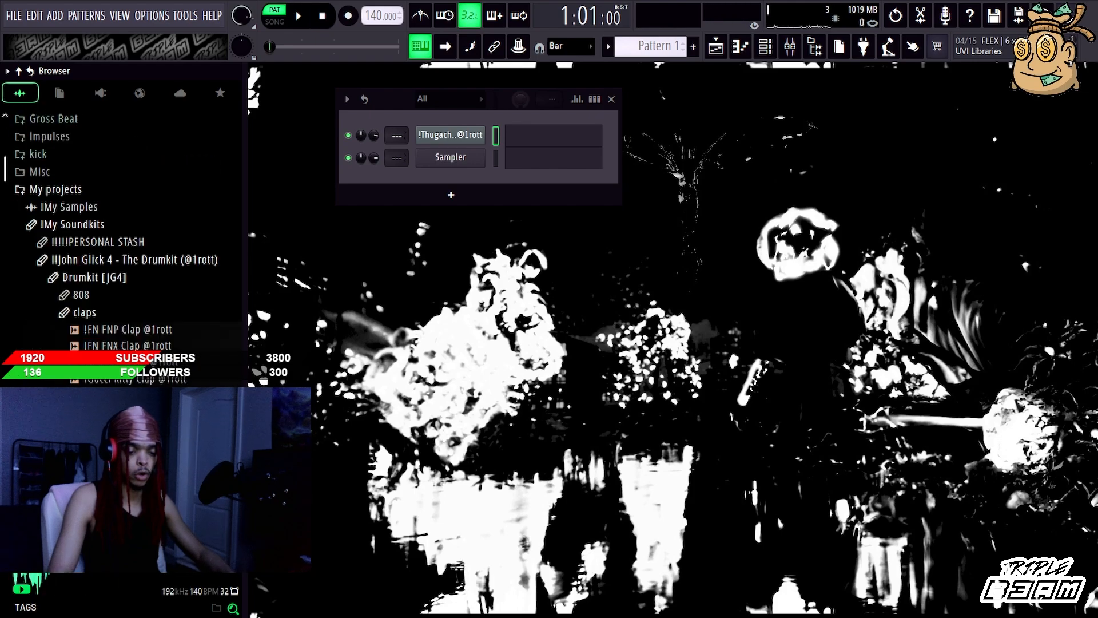
Step: Switch from the claps folder to the hi hats folder and audition the !FlexxGod and !G Rich hihats
scroll(129, 223, down, 2)
click(125, 216)
click(126, 233)
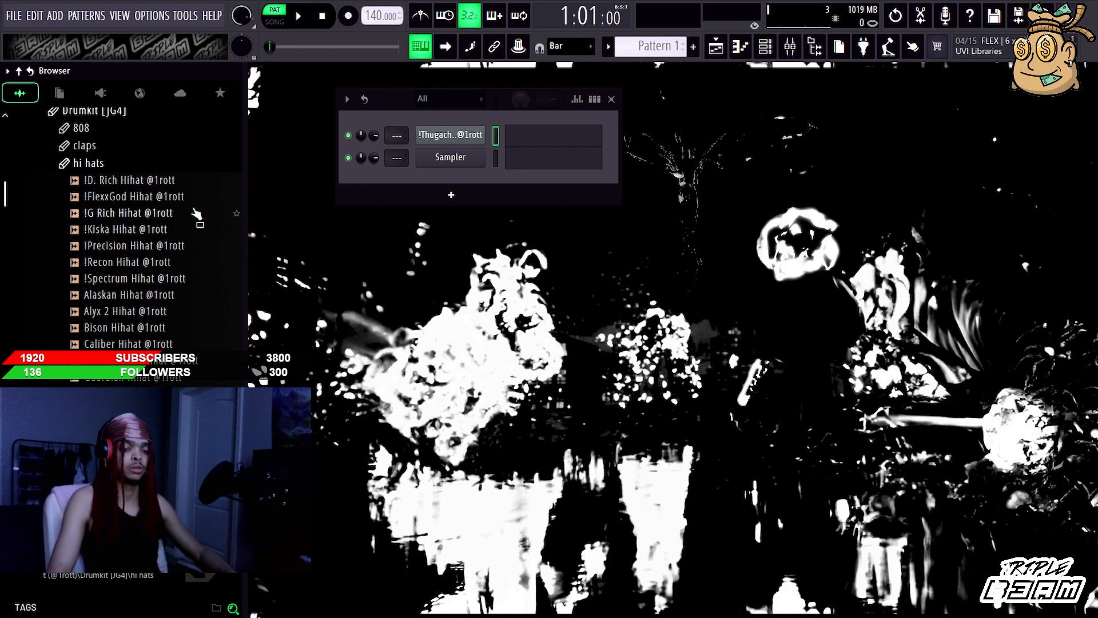
click(172, 196)
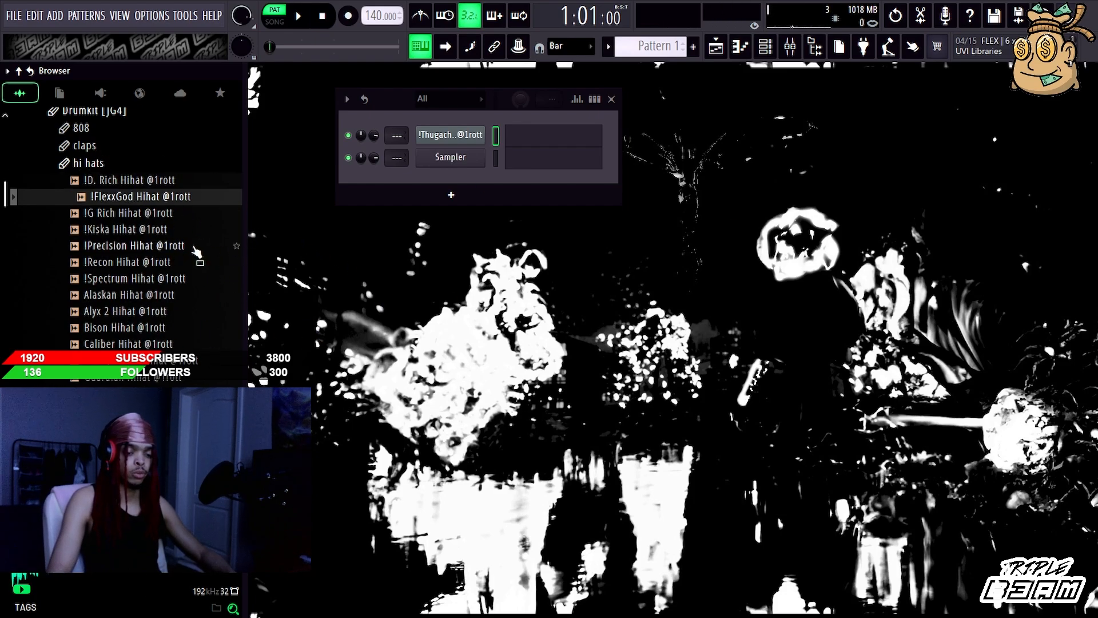
scroll(143, 211, down, 2)
scroll(146, 200, up, 2)
click(150, 212)
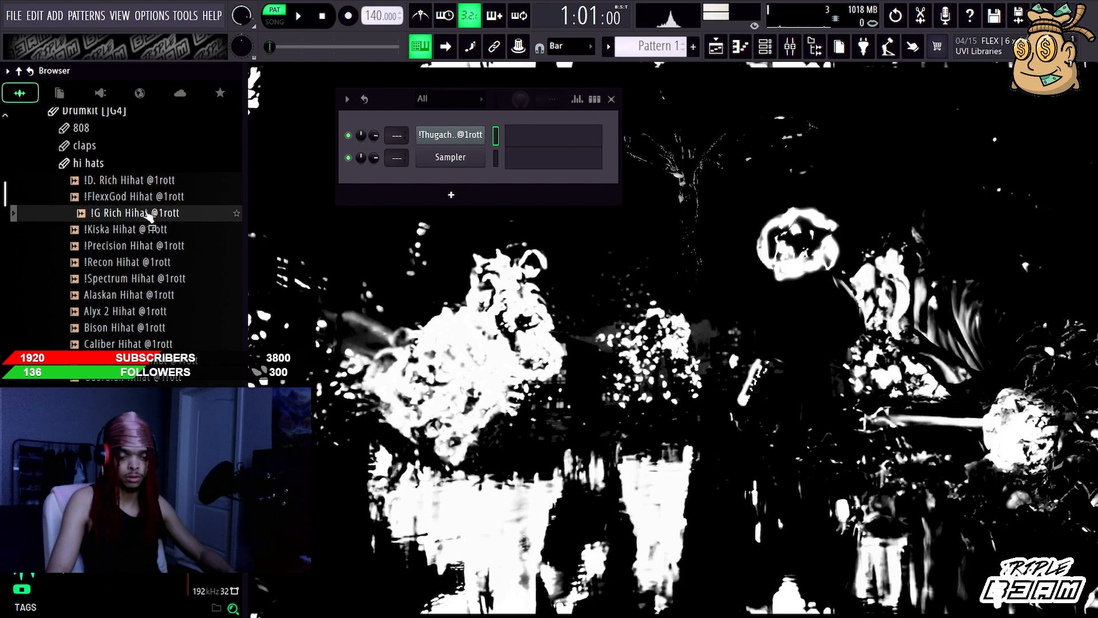
Step: Audition the !Kiska, !Precision, !Recon, !Spectrum and Alaskan hihats
click(155, 230)
click(161, 246)
click(166, 262)
click(172, 278)
click(170, 294)
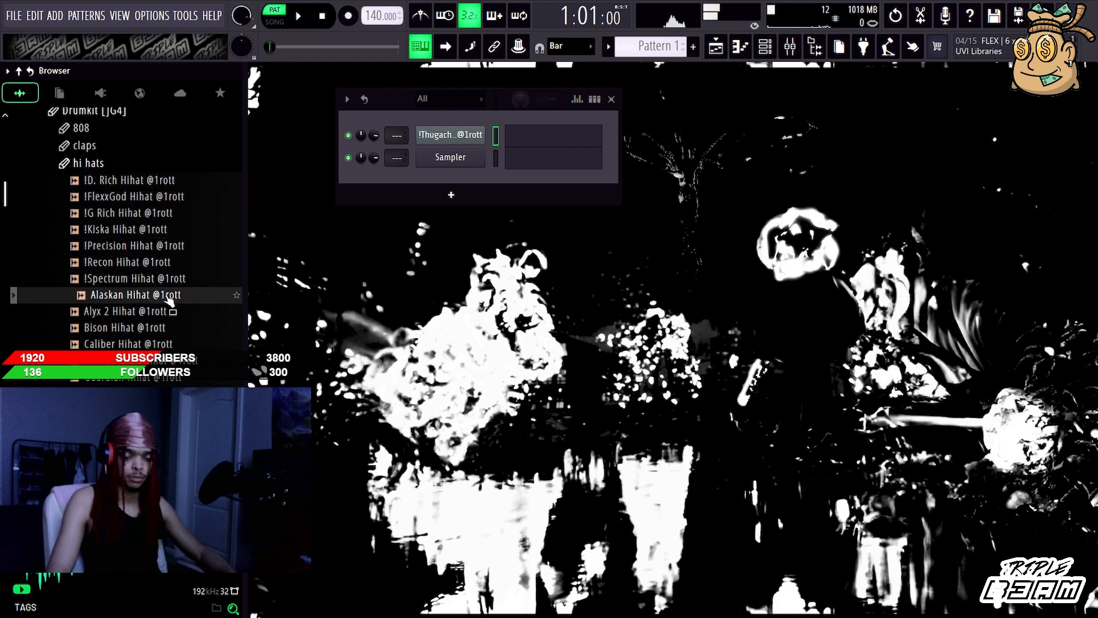
Step: Audition the Alyx 2, Bison and Caliber hihats and the six samples that follow them in the folder
click(167, 311)
click(166, 327)
click(167, 343)
click(171, 359)
click(173, 378)
click(173, 393)
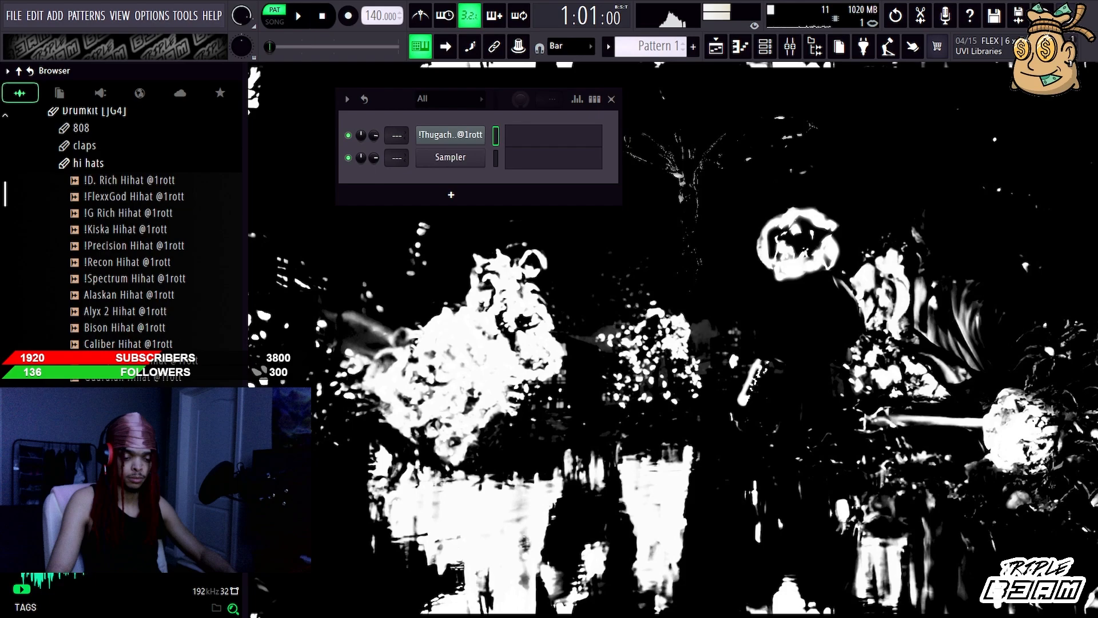
click(173, 410)
click(172, 426)
click(173, 443)
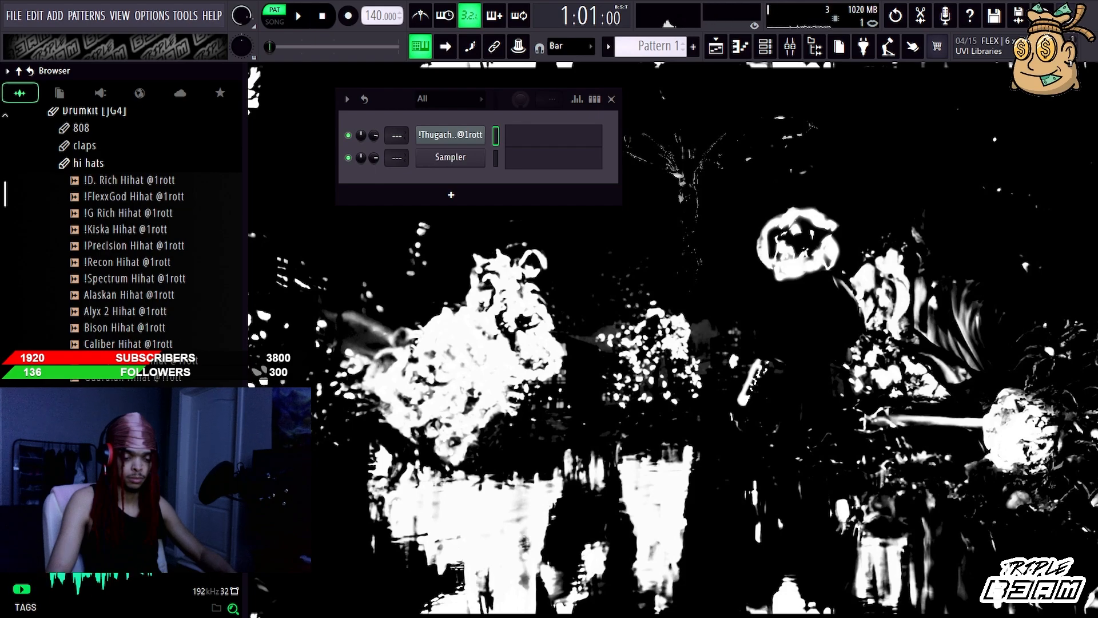
Step: Collapse the hi hats folder, open the kicks folder and audition the !Peregrine Kick
click(82, 162)
click(80, 179)
click(128, 196)
click(140, 179)
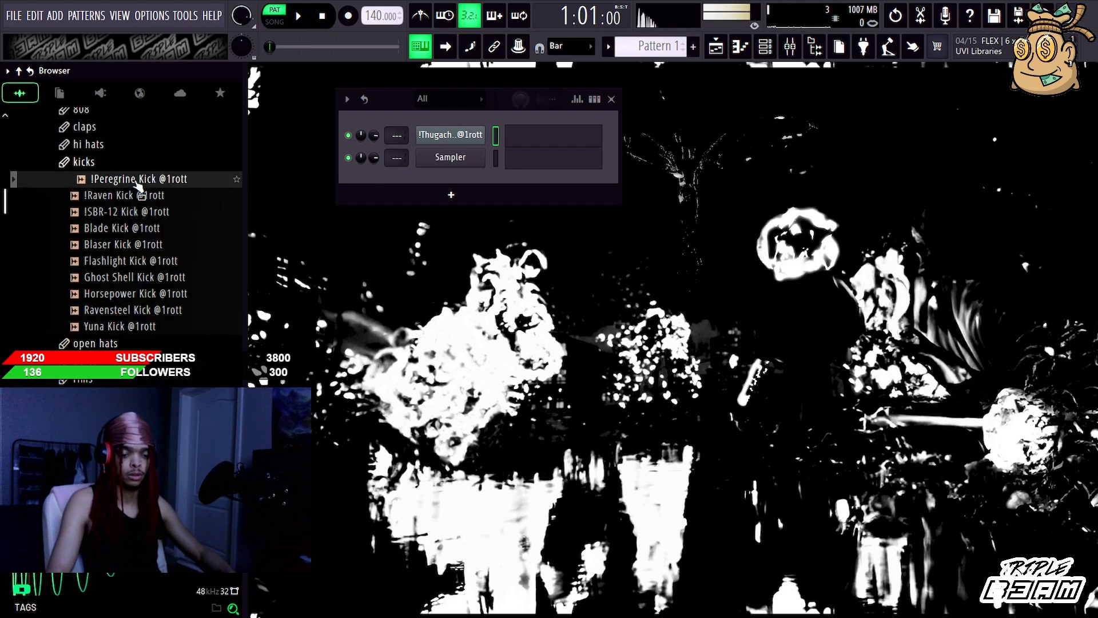
Step: Audition the !SBR-12, Blade, Blaser, Flashlight, Ghost Shell, Horsepower, Ravensteel and Yuna kicks
click(143, 212)
click(146, 228)
click(147, 244)
click(151, 261)
click(156, 279)
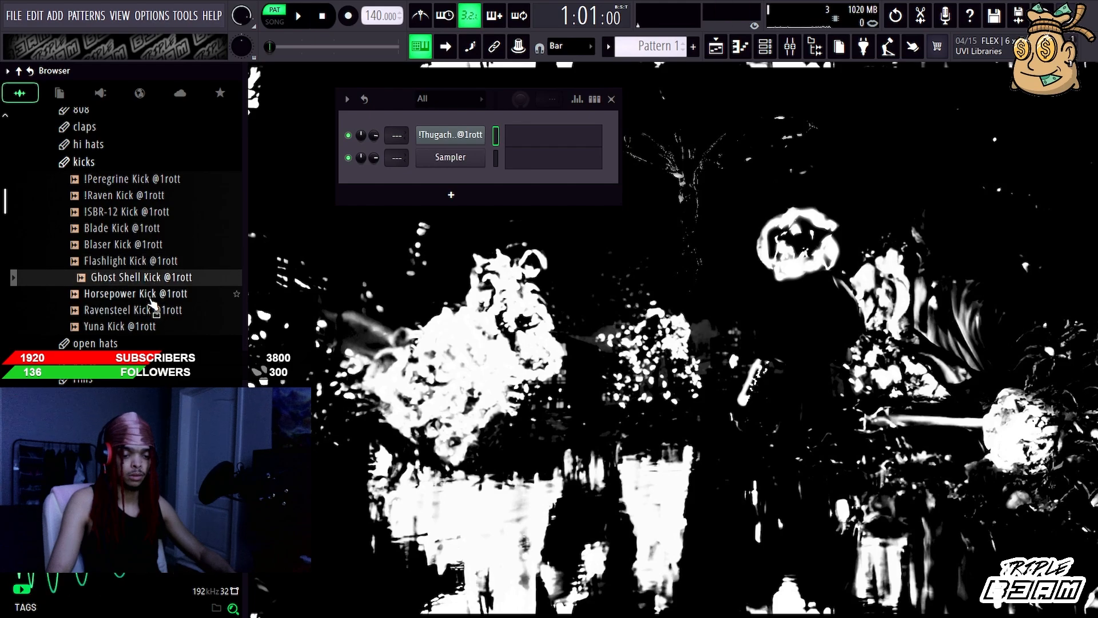
click(156, 293)
click(154, 310)
click(152, 325)
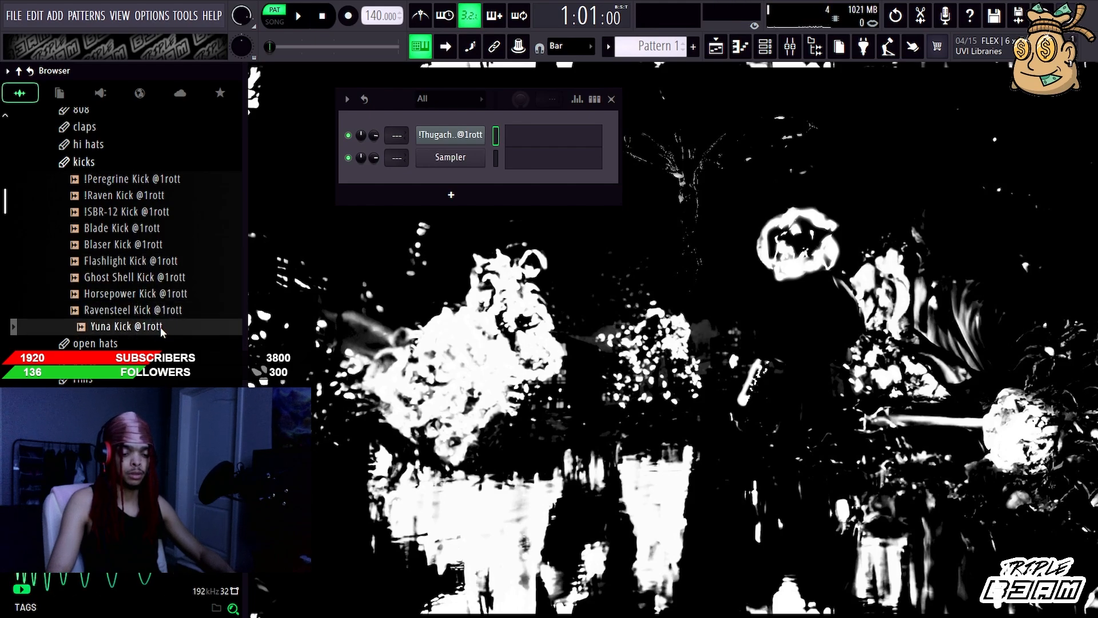
Step: Load the Yuna Kick into a new sampler channel and raise the Pogo amount in its precomputed effects
double_click(196, 327)
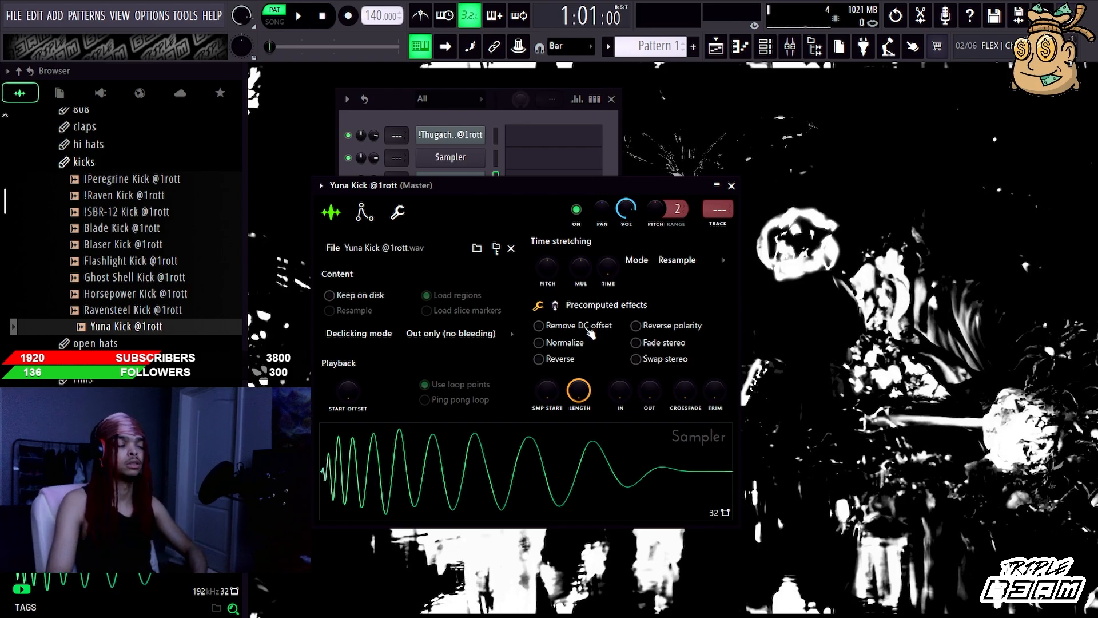
click(554, 305)
drag(715, 400, 715, 402)
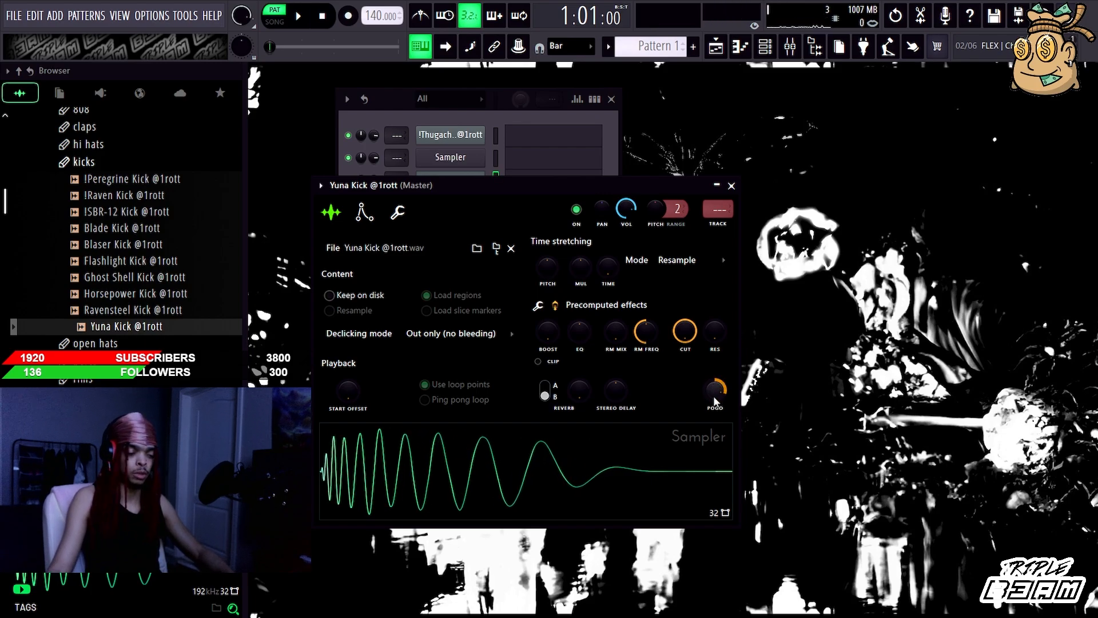
drag(714, 380, 714, 378)
Step: Return the Yuna Kick's Pogo effect to neutral and close its sampler window
drag(662, 217, 663, 224)
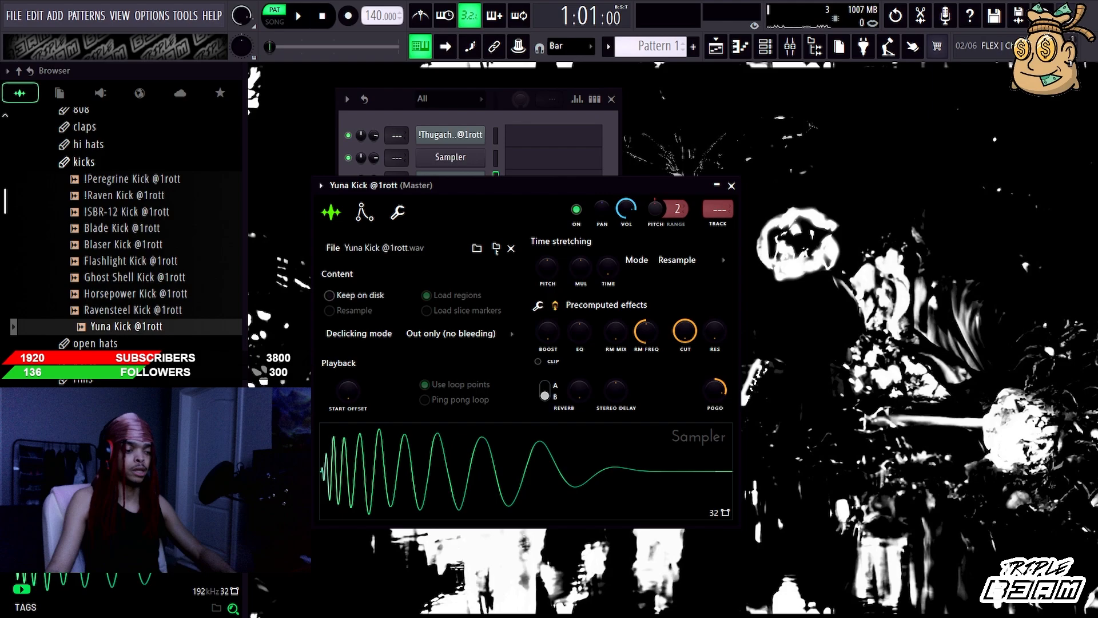
drag(714, 391, 714, 407)
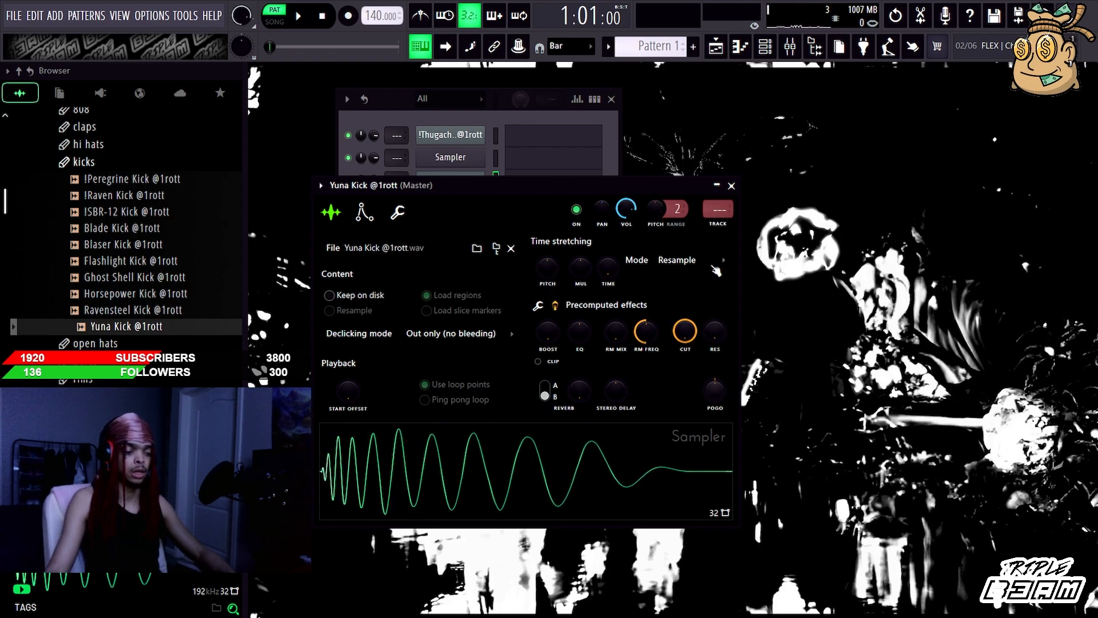
click(731, 186)
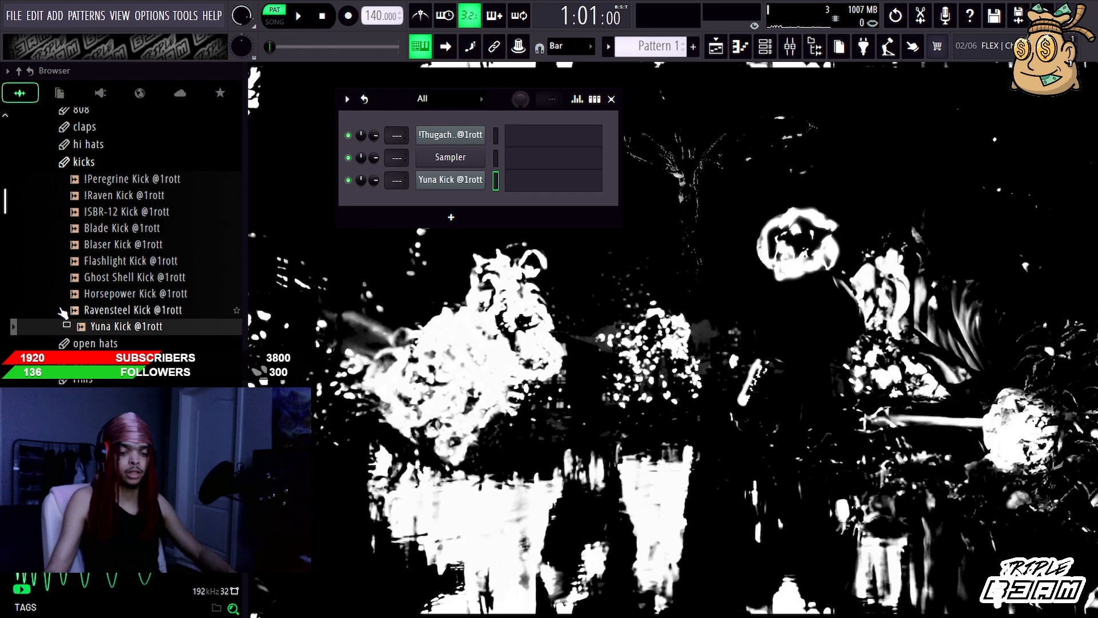
Step: Open the open hats folder and load the Big Titty Open Hat into a new sampler channel
click(127, 214)
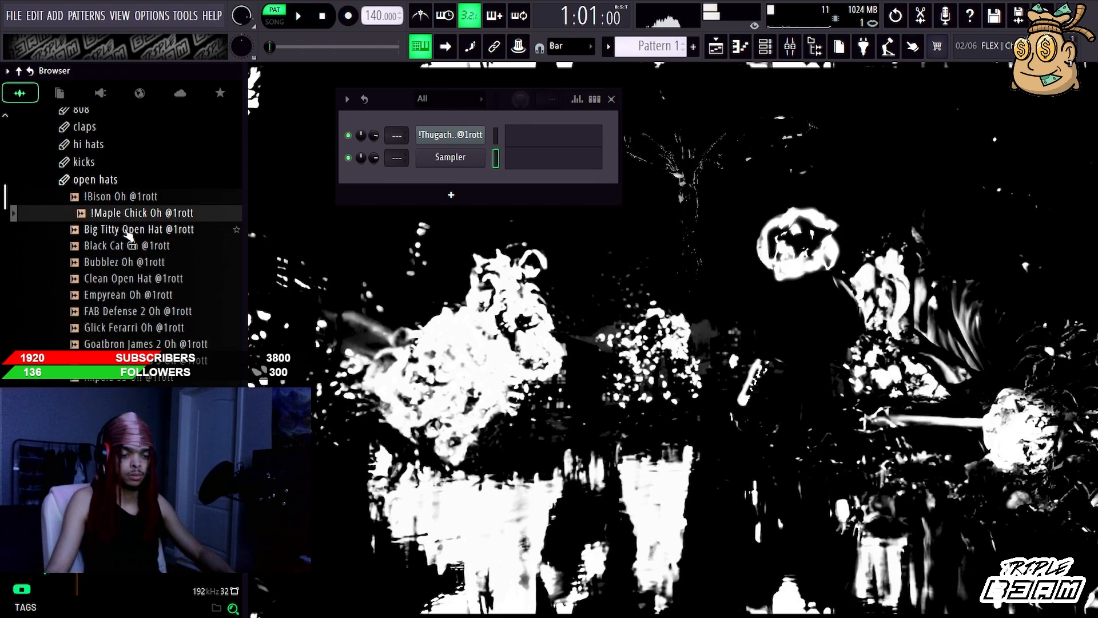
click(128, 230)
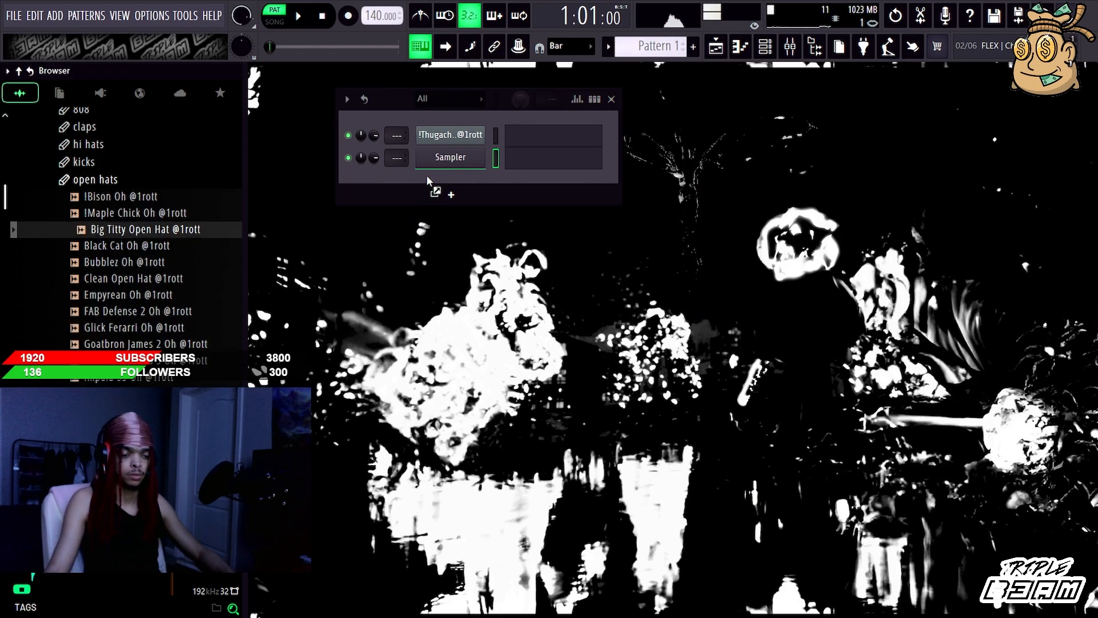
right_click(114, 236)
click(194, 262)
Step: Delete the empty Sampler channel from the channel rack
key(alt+Delete)
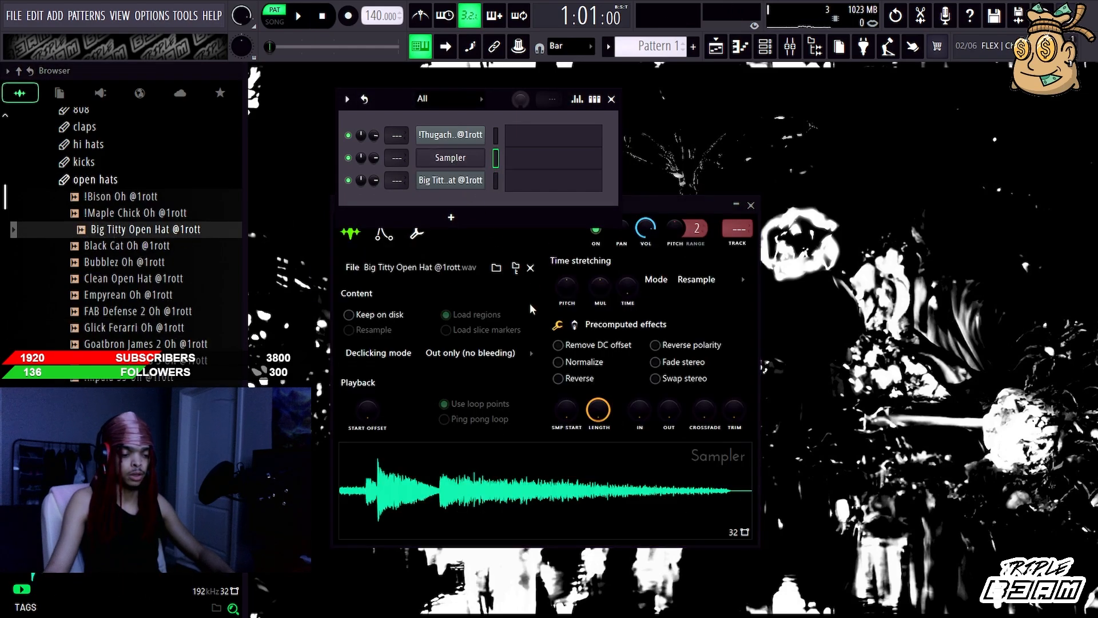
click(564, 305)
click(496, 165)
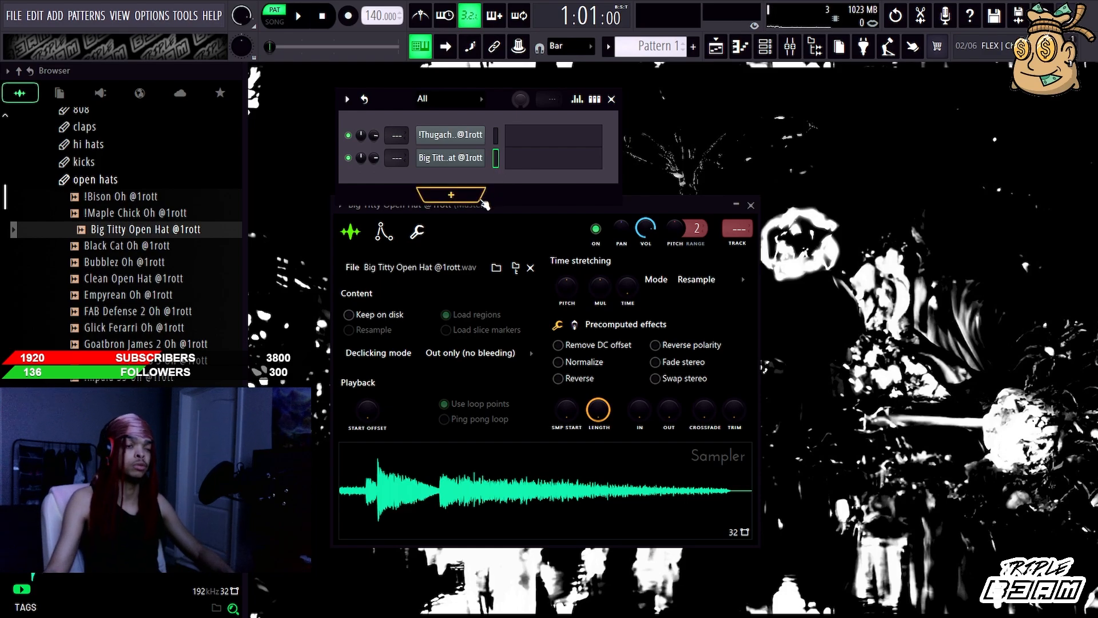
Step: Replace the open hat channel's sample with Glick Ferarri Oh from the open hats folder
scroll(197, 338, down, 2)
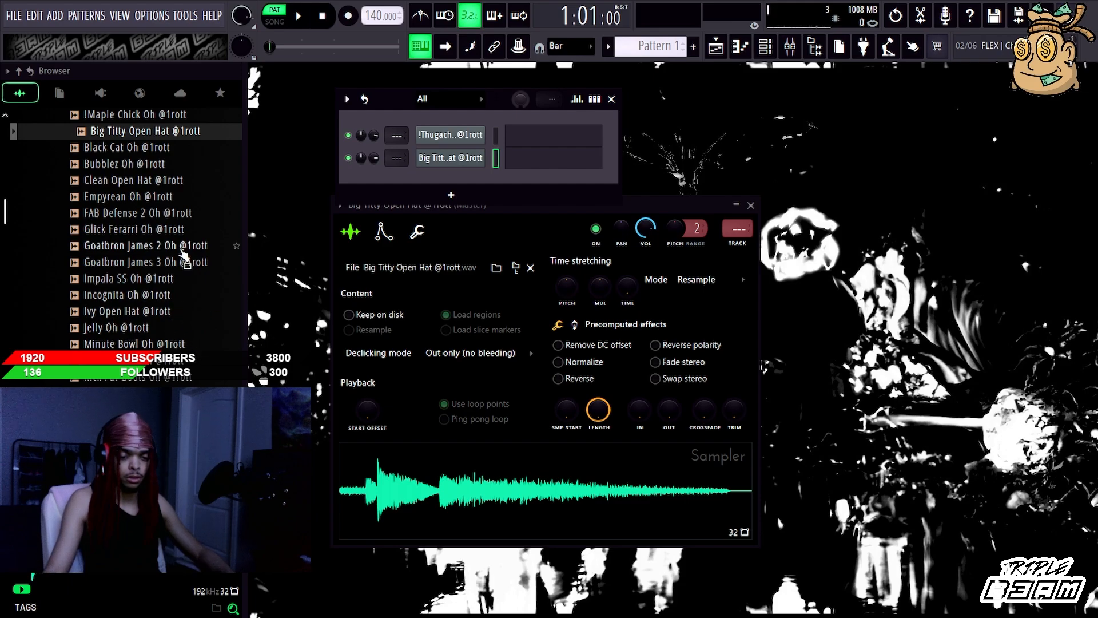
click(183, 230)
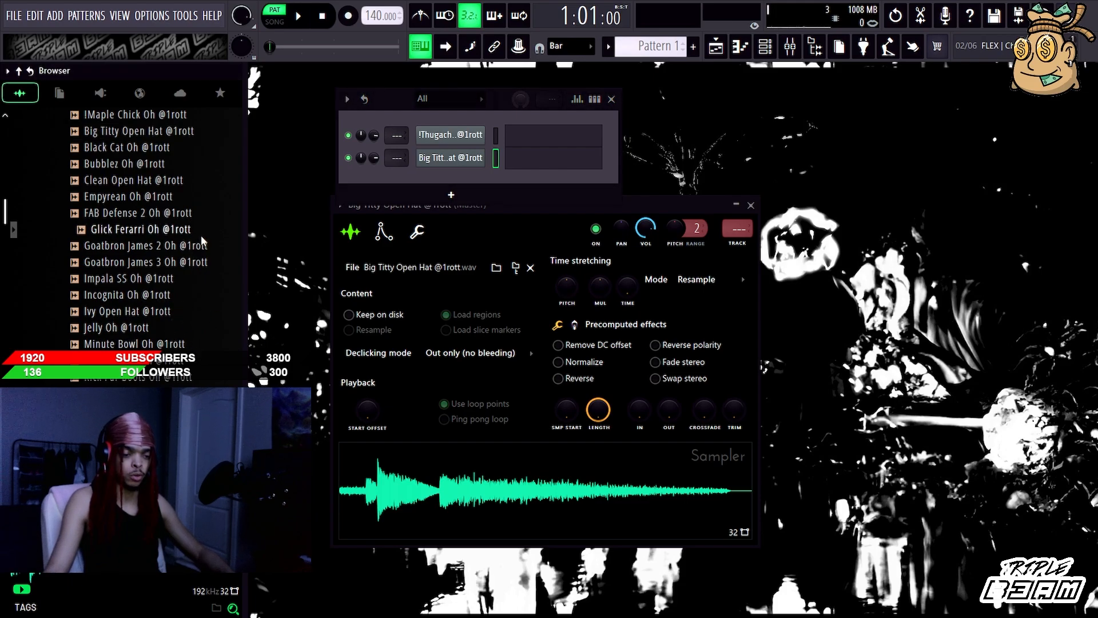
middle_click(201, 235)
Step: Audition more open hats, including Clean, Empyrean, !Maple Chick, !Bison, Bubblez and FAB Defense 2
scroll(190, 143, up, 2)
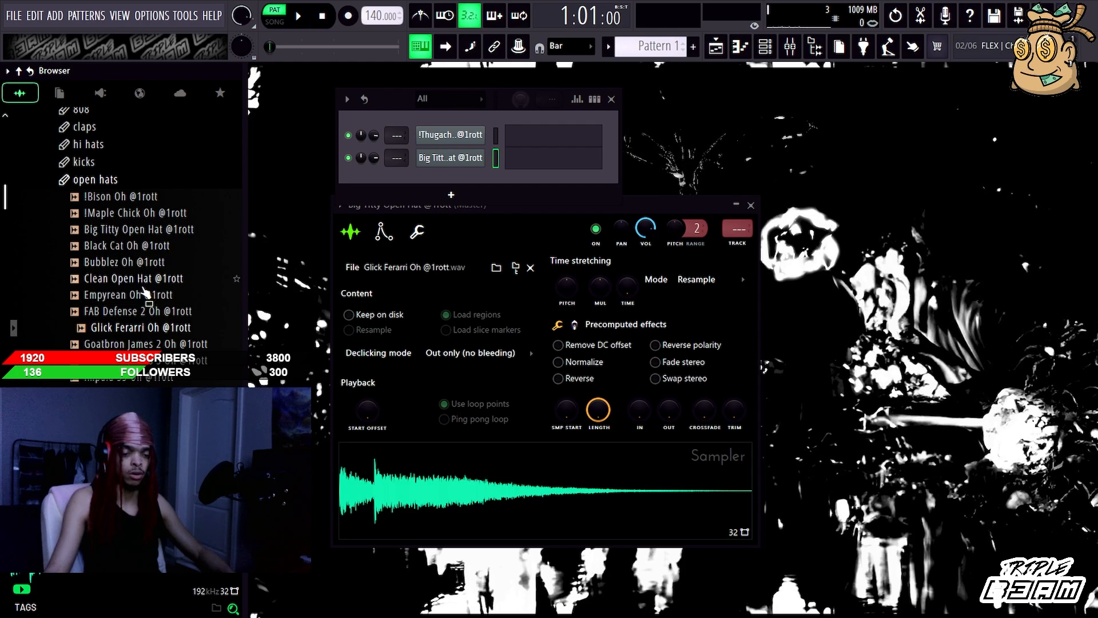
click(144, 279)
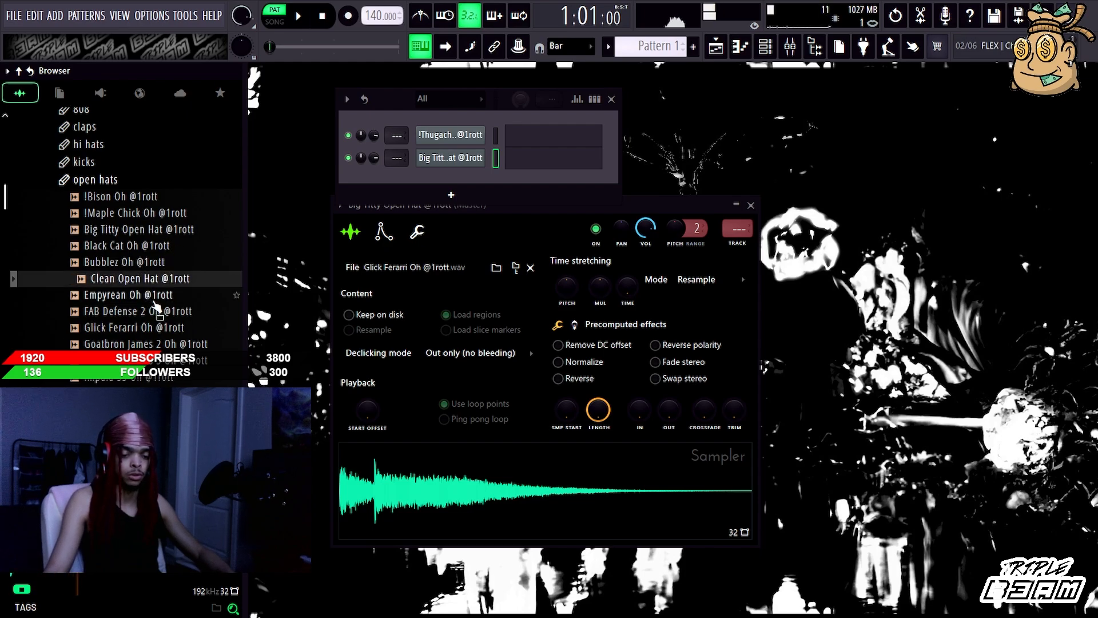
click(147, 295)
click(166, 229)
click(165, 213)
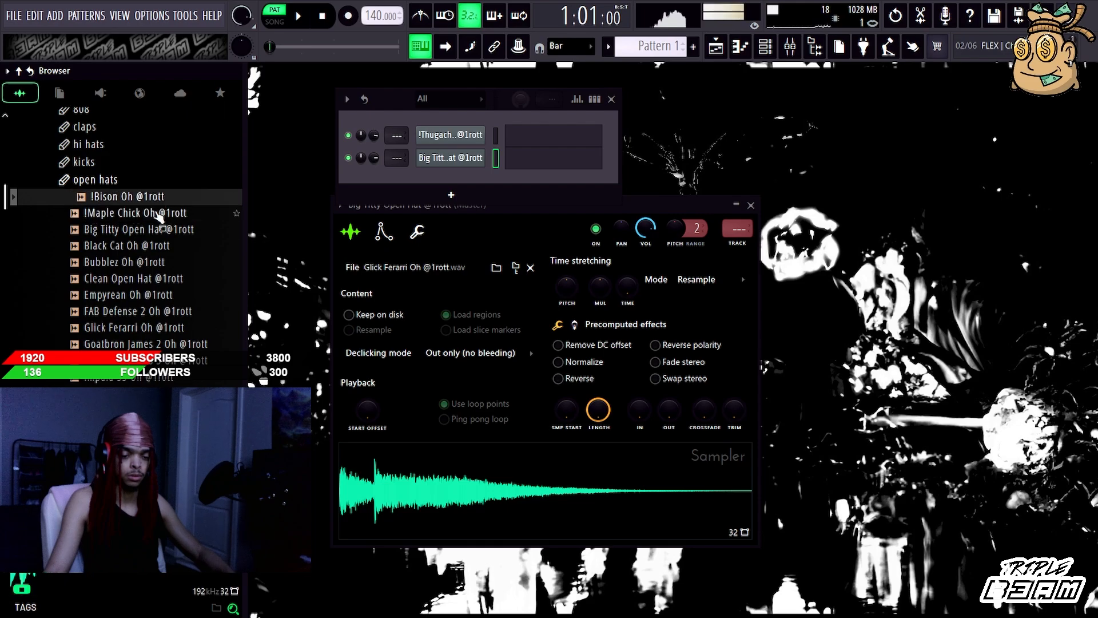
click(169, 278)
click(161, 265)
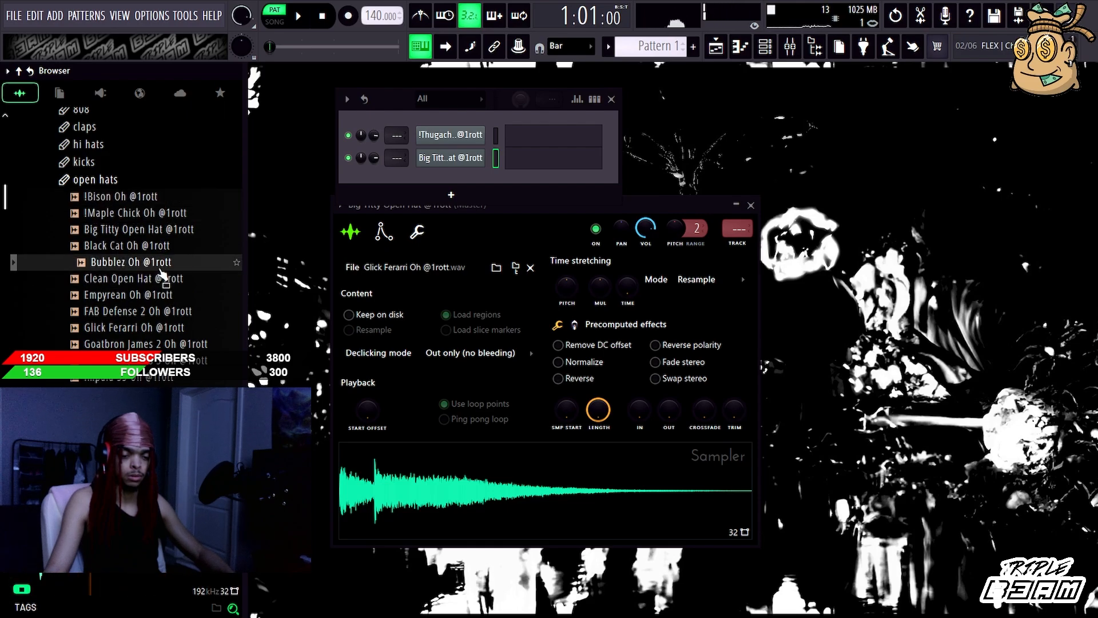
click(159, 311)
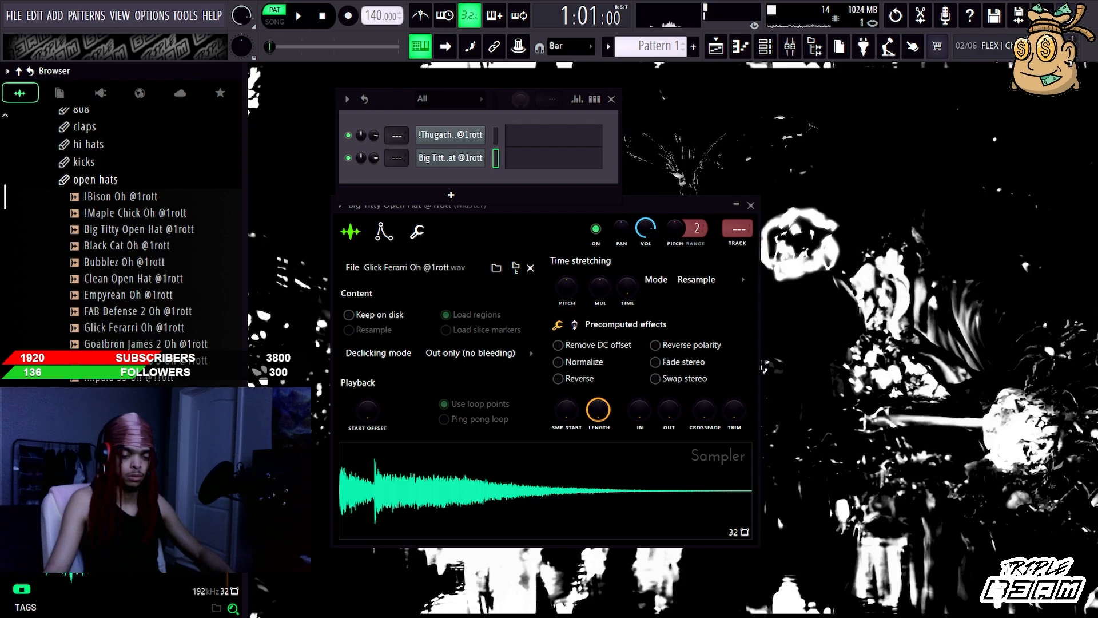
Step: Collapse the open hats folder and open the percs folder
scroll(143, 196, down, 6)
click(161, 217)
scroll(161, 232, up, 6)
click(200, 180)
click(209, 193)
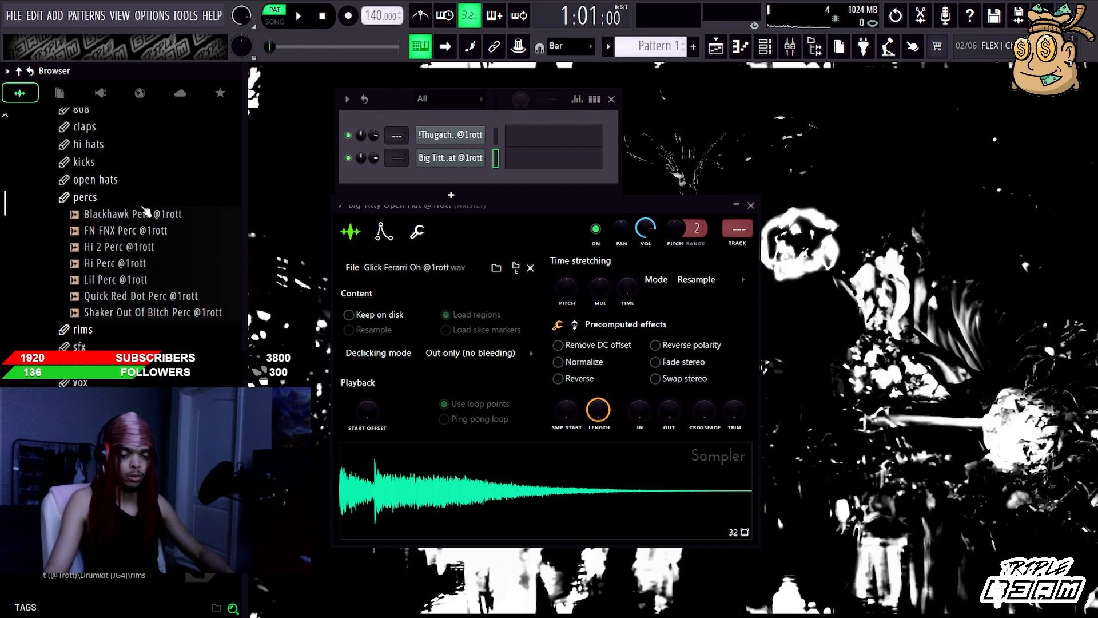
Step: Audition the Blackhawk, FN FNX, Quick Red Dot, Lil and Shaker Out Of Bitch percs
click(145, 212)
click(139, 233)
click(157, 296)
click(154, 279)
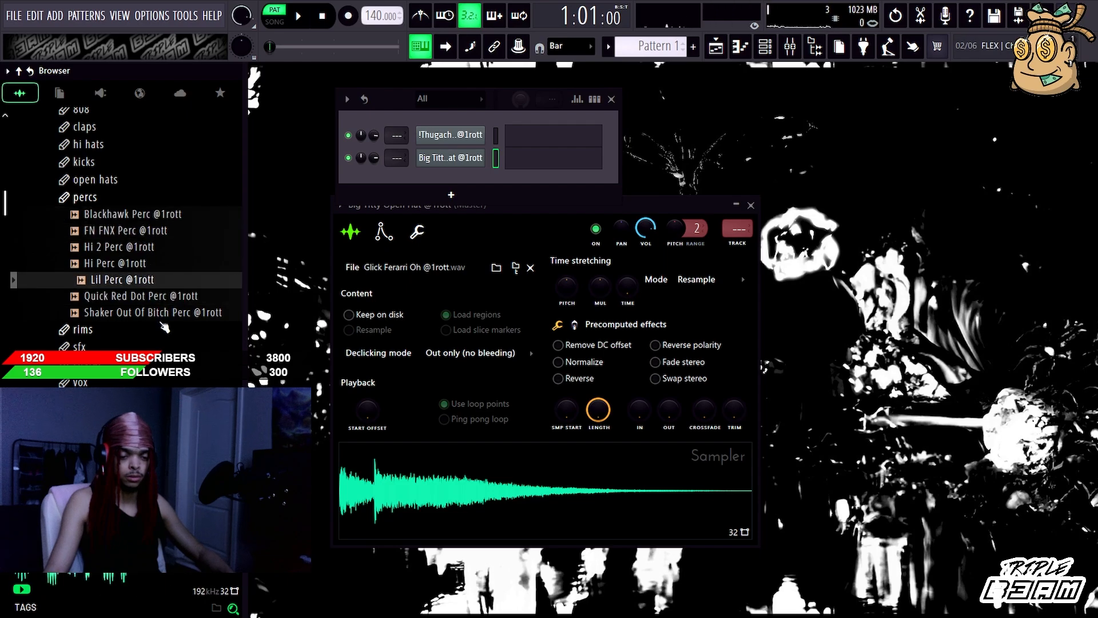
click(160, 312)
Step: Switch from the percs folder to the rims folder and audition the !Grease Gun, !kirbySwag, Big Tree and Impala rims
click(114, 198)
click(114, 216)
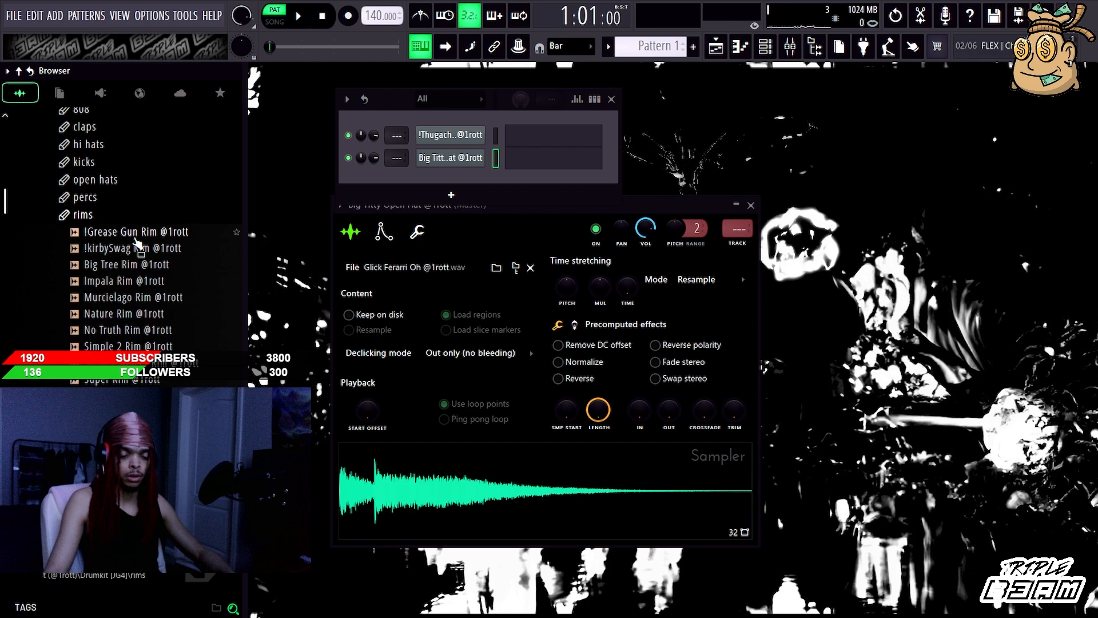
click(136, 235)
click(136, 248)
click(136, 264)
click(138, 280)
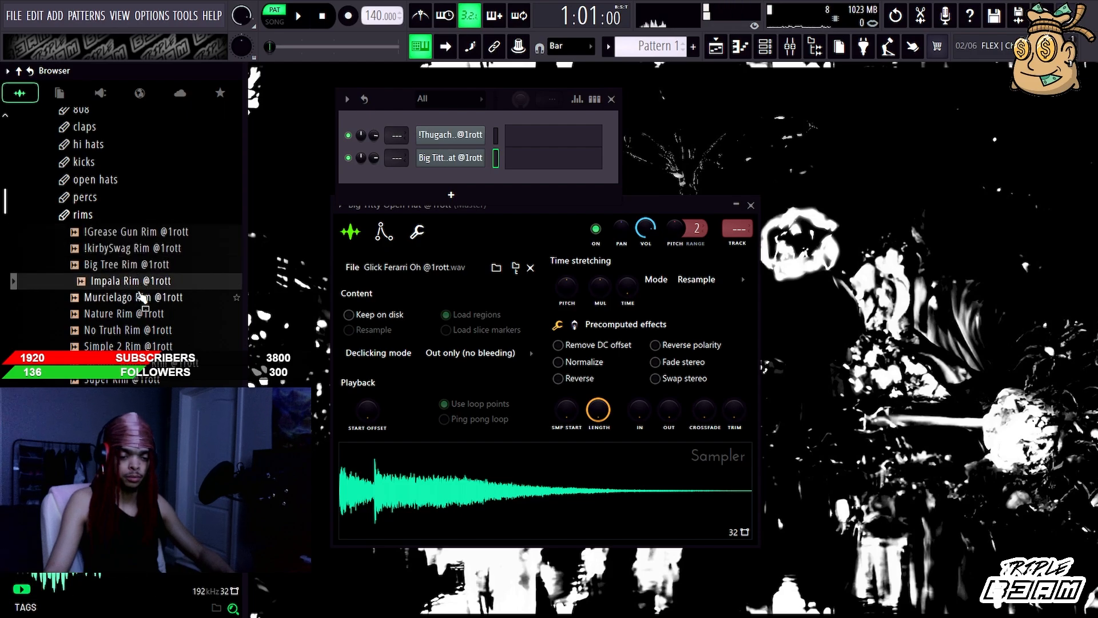
Step: Audition the Murcielago, Nature, No Truth and Simple 2 rims and the rim listed after them
click(141, 296)
click(146, 313)
click(149, 329)
click(152, 346)
click(155, 362)
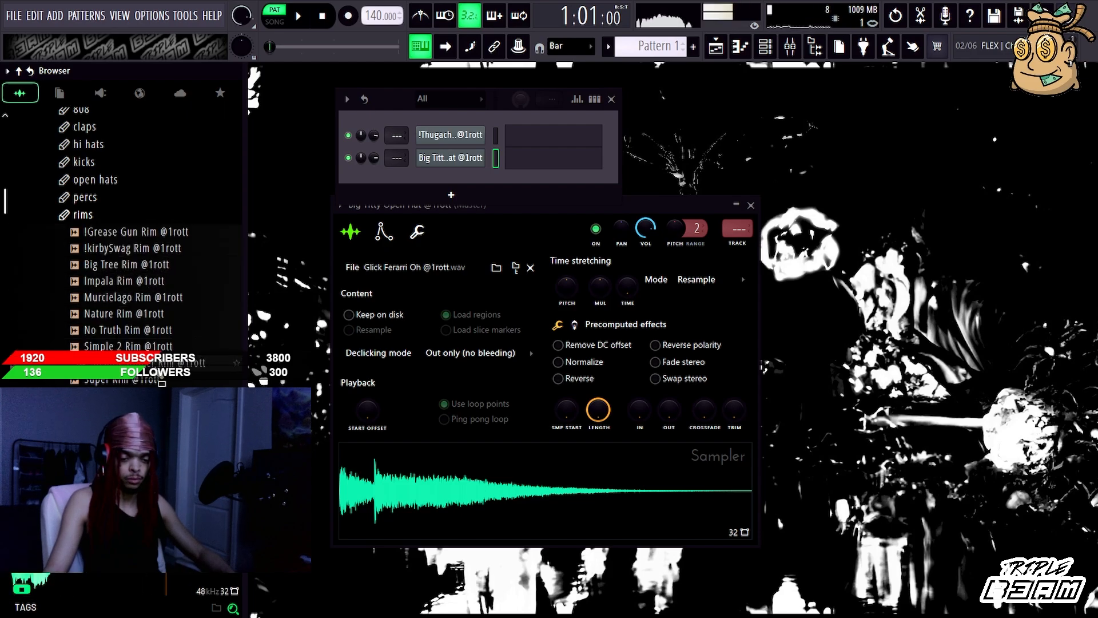
Step: Collapse the rims folder and open the sfx folder
click(129, 217)
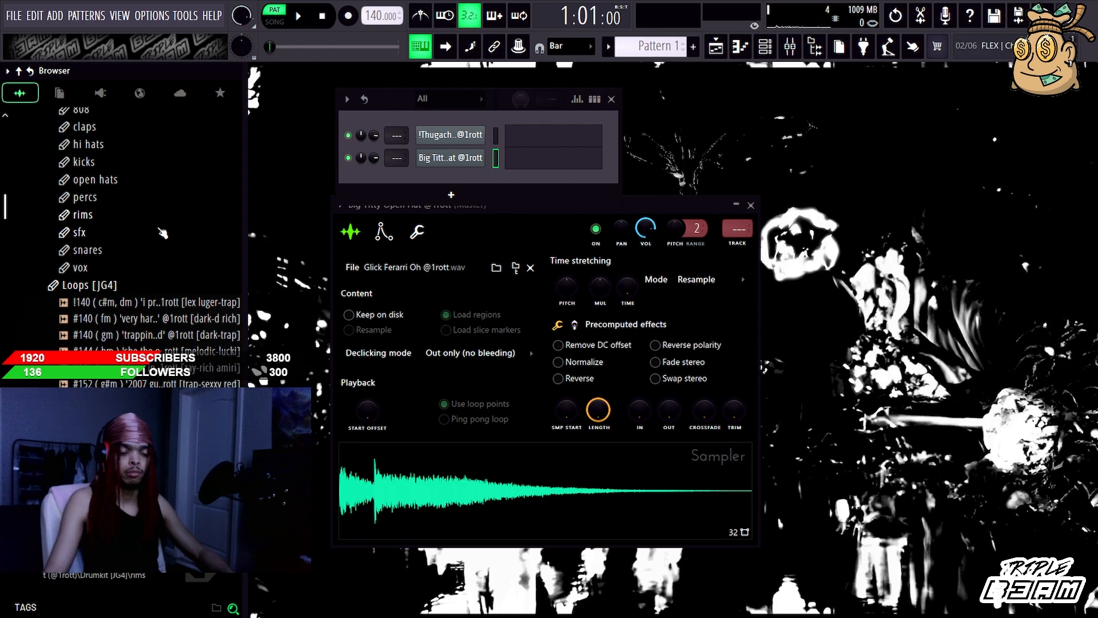
click(101, 250)
click(95, 198)
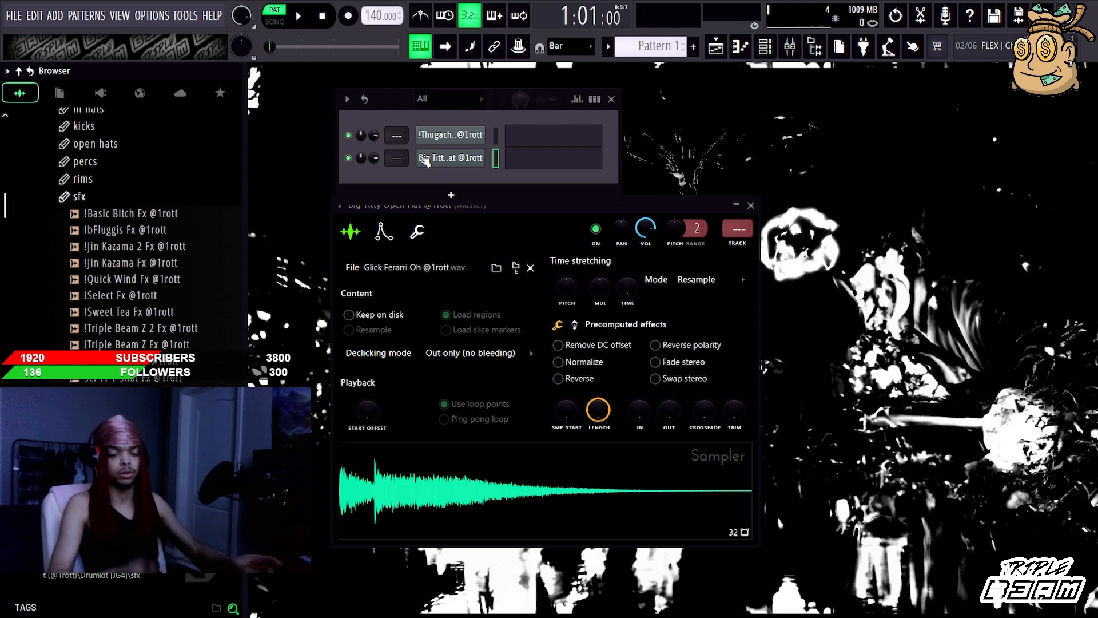
Step: Audition the !Basic Bitch, !Jin Kazama 2, !Jin Kazama, !Quick Wind, !Select and !Sweet Tea fx
click(167, 215)
click(170, 247)
click(172, 263)
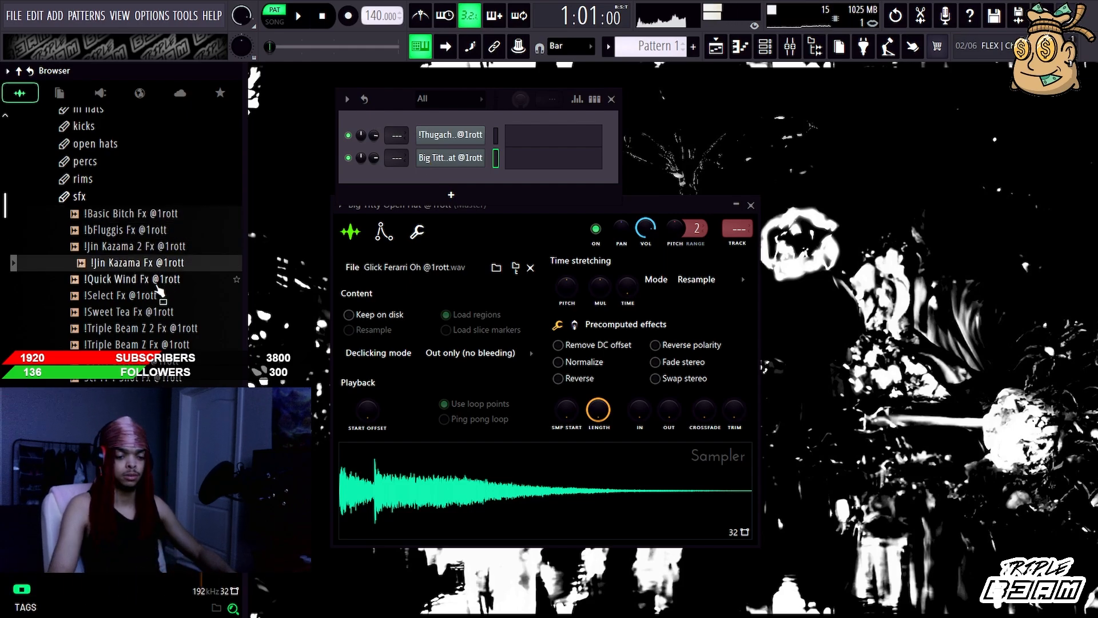
click(160, 280)
click(152, 296)
click(151, 313)
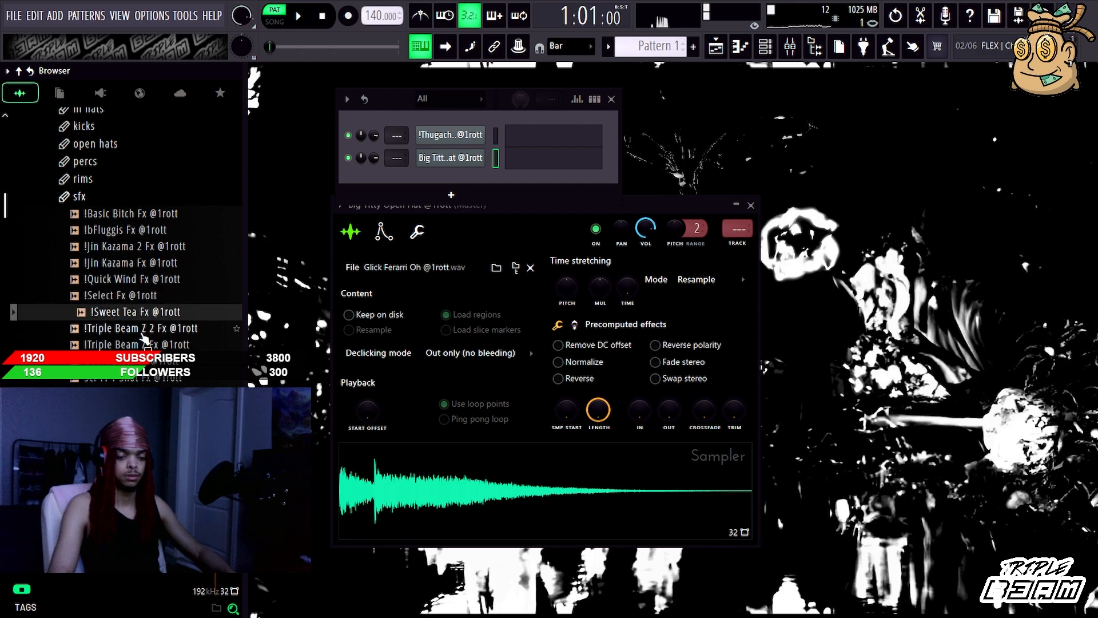
Step: Audition the !Triple Beam Z 2 and !Triple Beam Z fx and the two fx listed after them
click(146, 329)
click(149, 346)
click(151, 362)
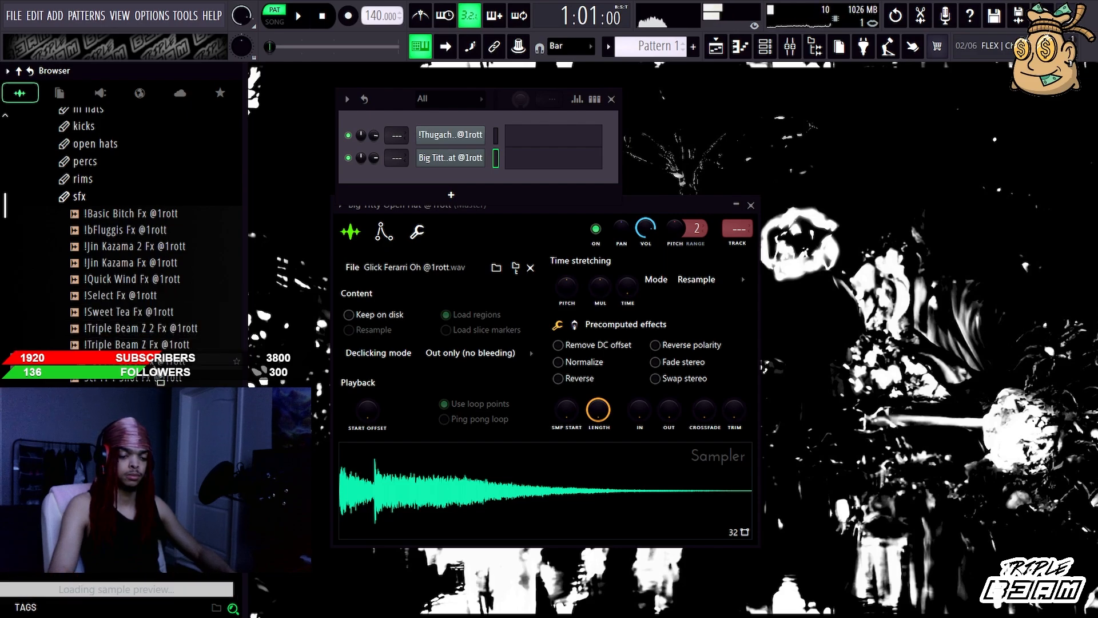
click(152, 378)
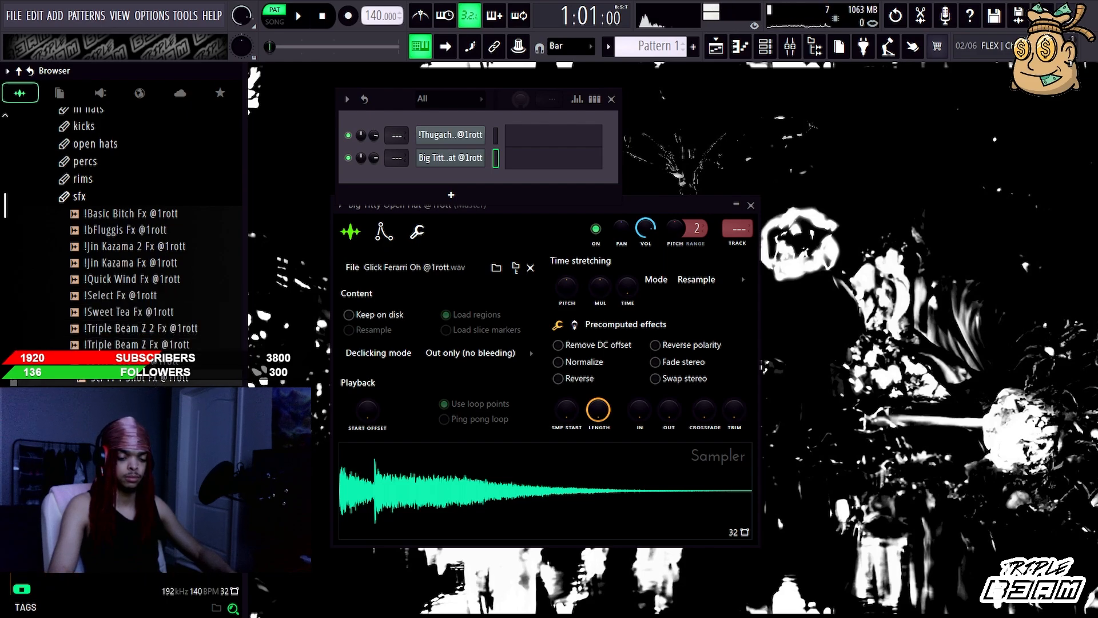
Step: Switch from the sfx folder to the snares folder and look through its list of samples
click(120, 200)
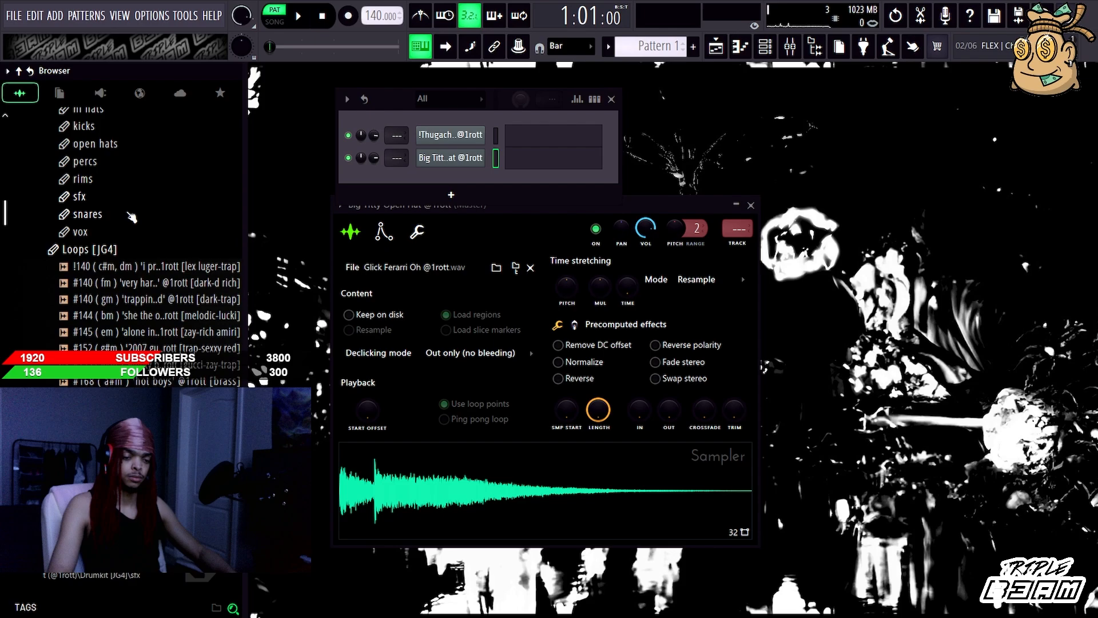
click(131, 216)
scroll(204, 217, down, 2)
scroll(208, 240, up, 4)
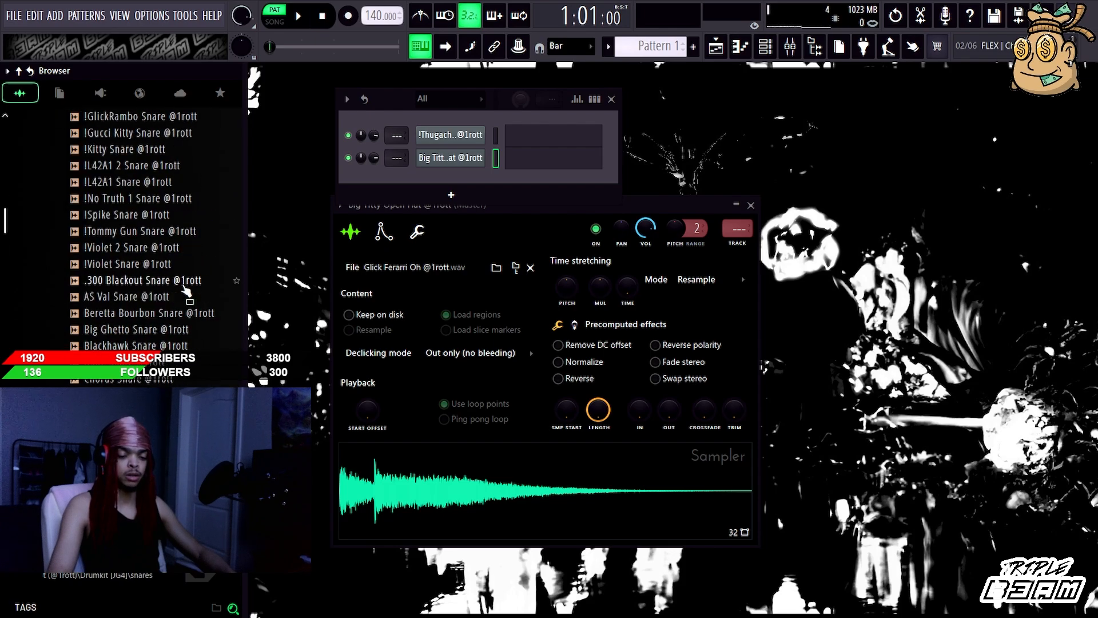
scroll(186, 291, up, 6)
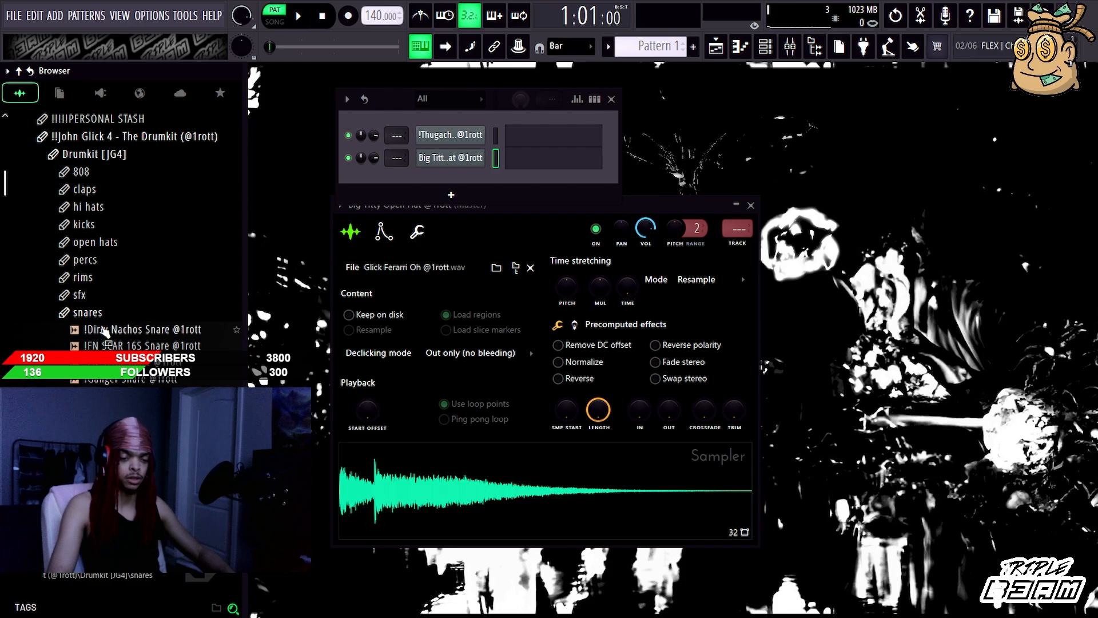
scroll(112, 268, down, 4)
scroll(113, 268, down, 2)
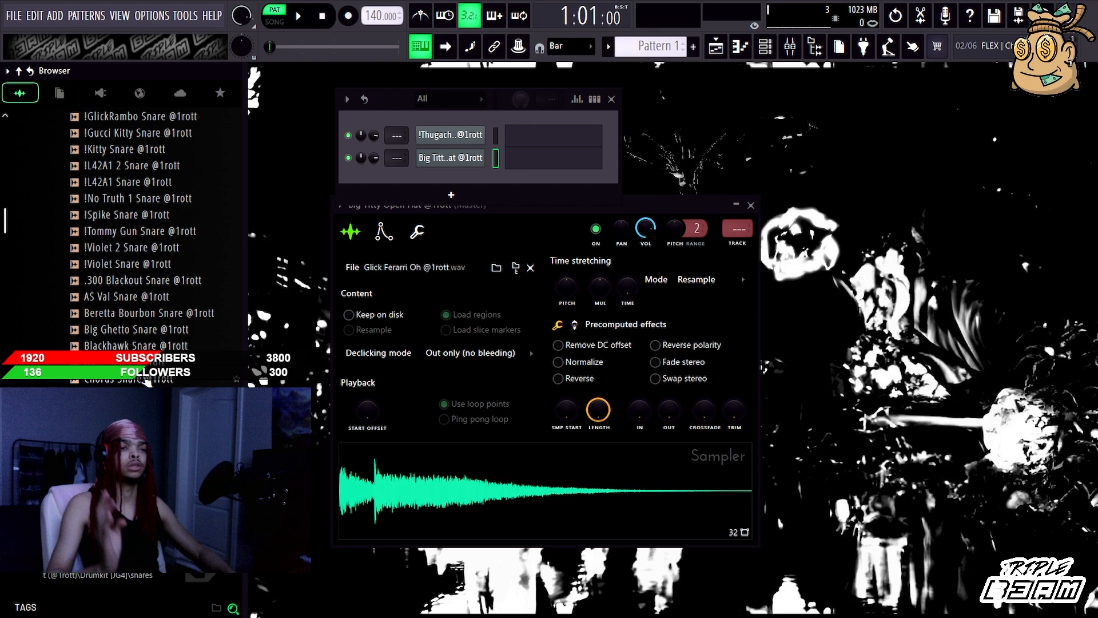
scroll(192, 231, up, 4)
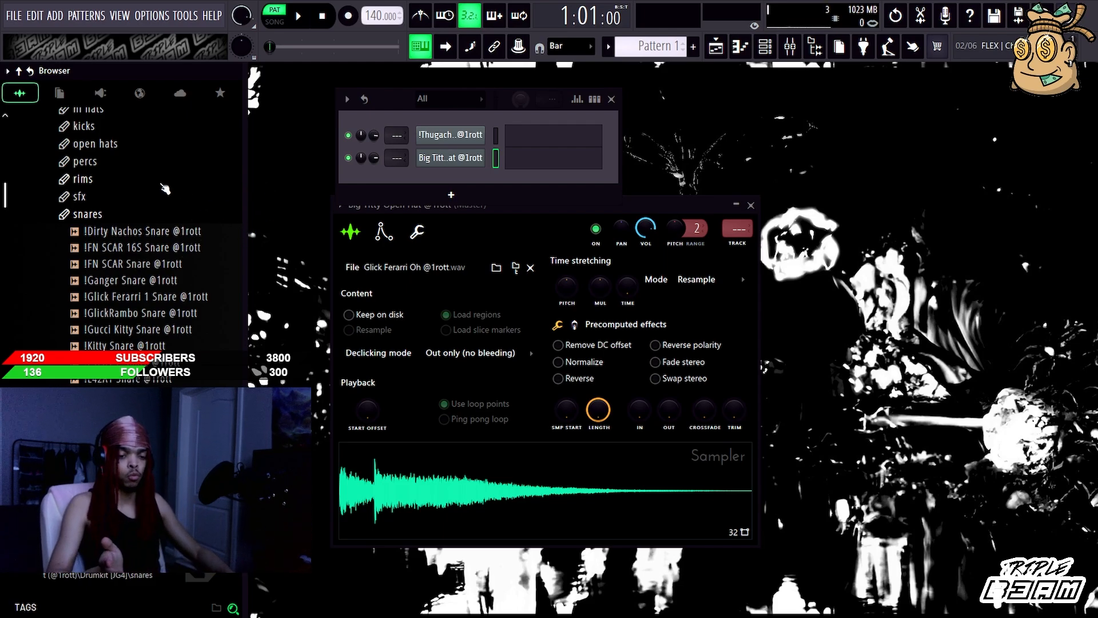
Step: Open the claps folder, look through its samples and audition the Muddy clap
scroll(165, 188, up, 2)
click(137, 195)
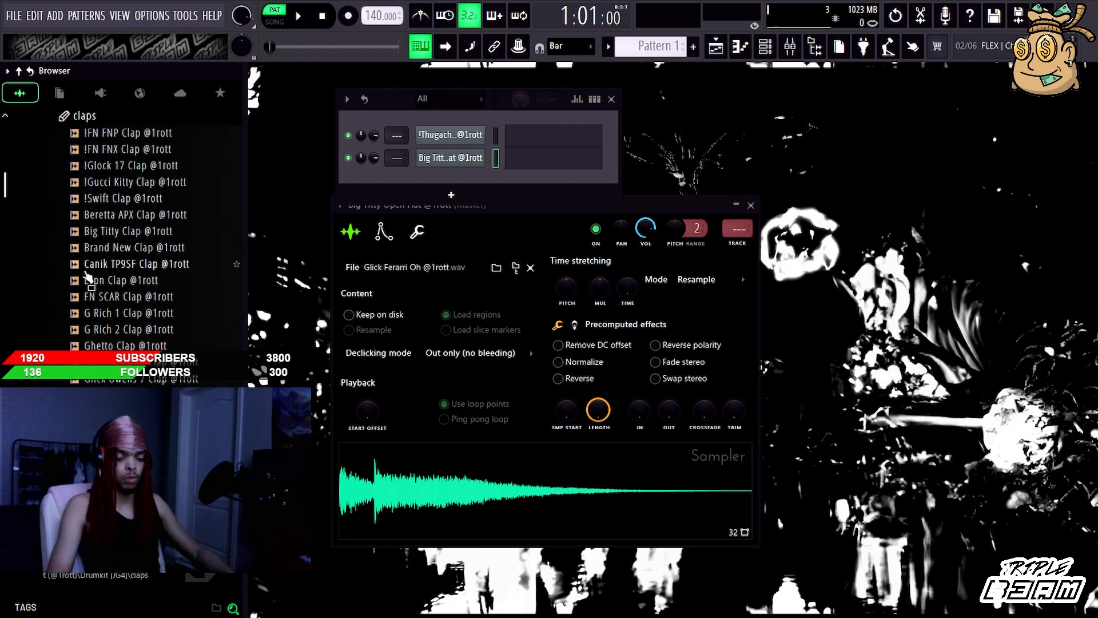
scroll(137, 195, down, 4)
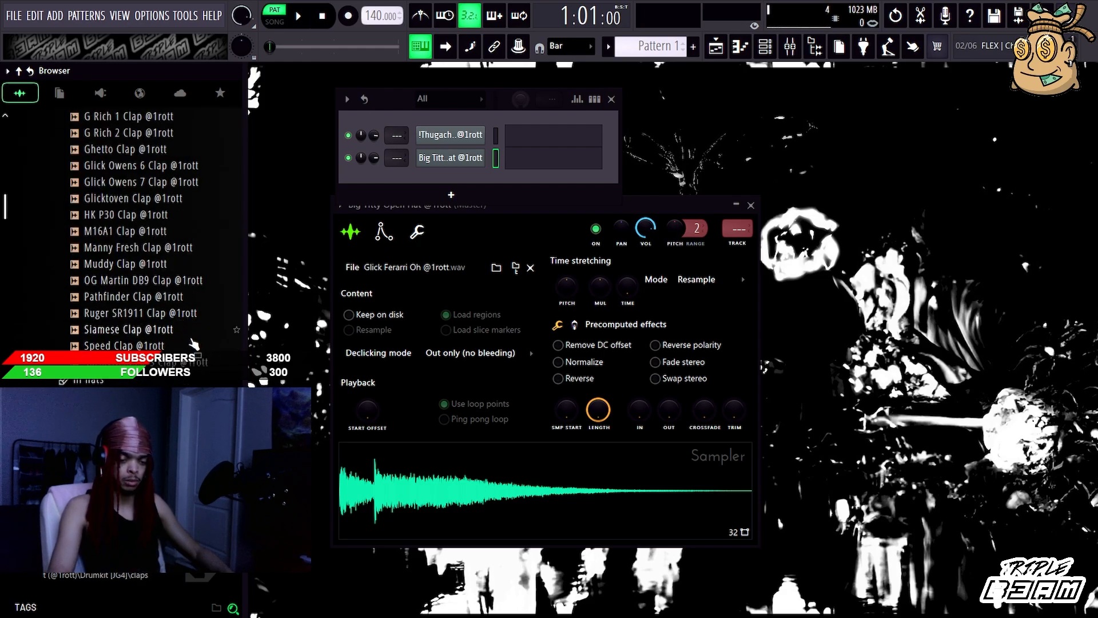
scroll(195, 335, up, 2)
click(174, 360)
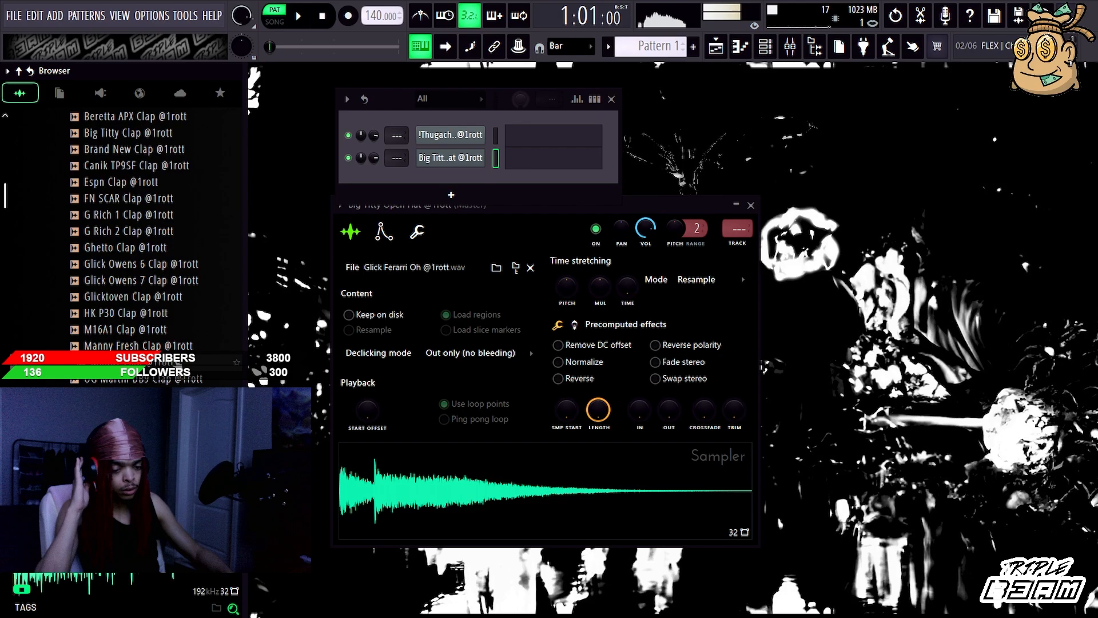
scroll(120, 323, down, 4)
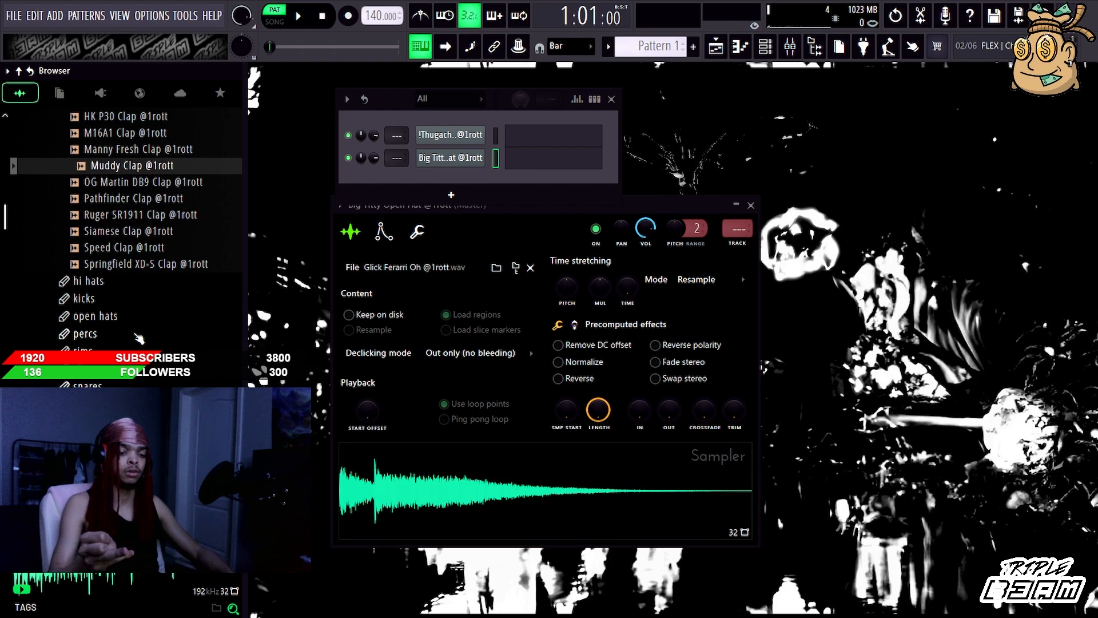
Step: Reopen the snares folder and audition its samples in order from !Dirty Nachos past !Gucci Kitty
scroll(135, 333, down, 1)
click(135, 334)
click(161, 164)
key(Down)
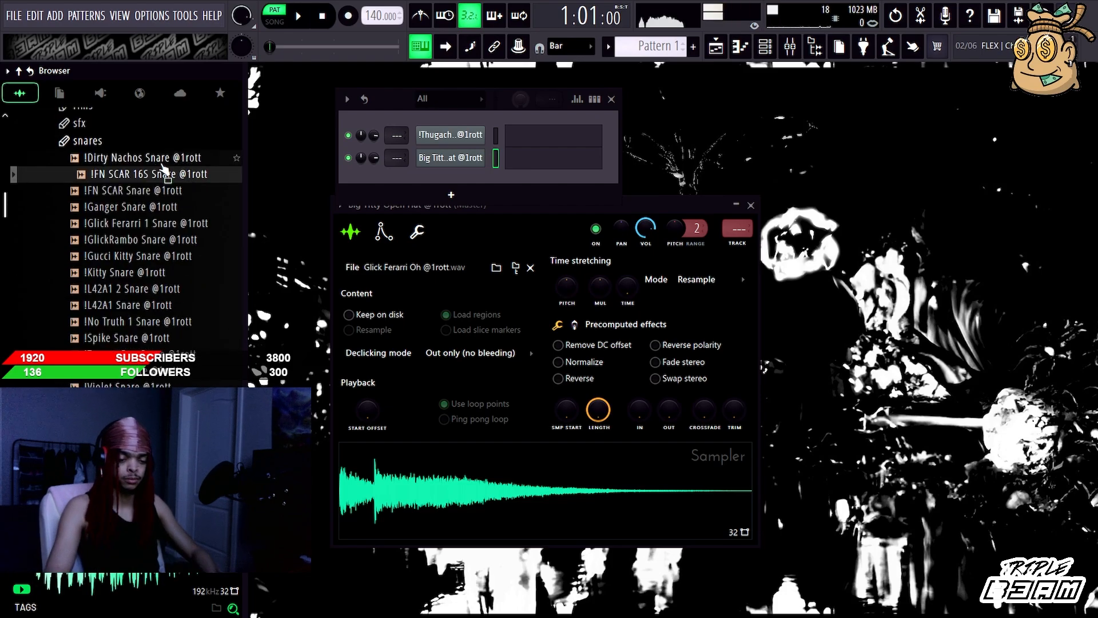
key(Down)
key(Down)
key(Down)
key(Down)
key(Down)
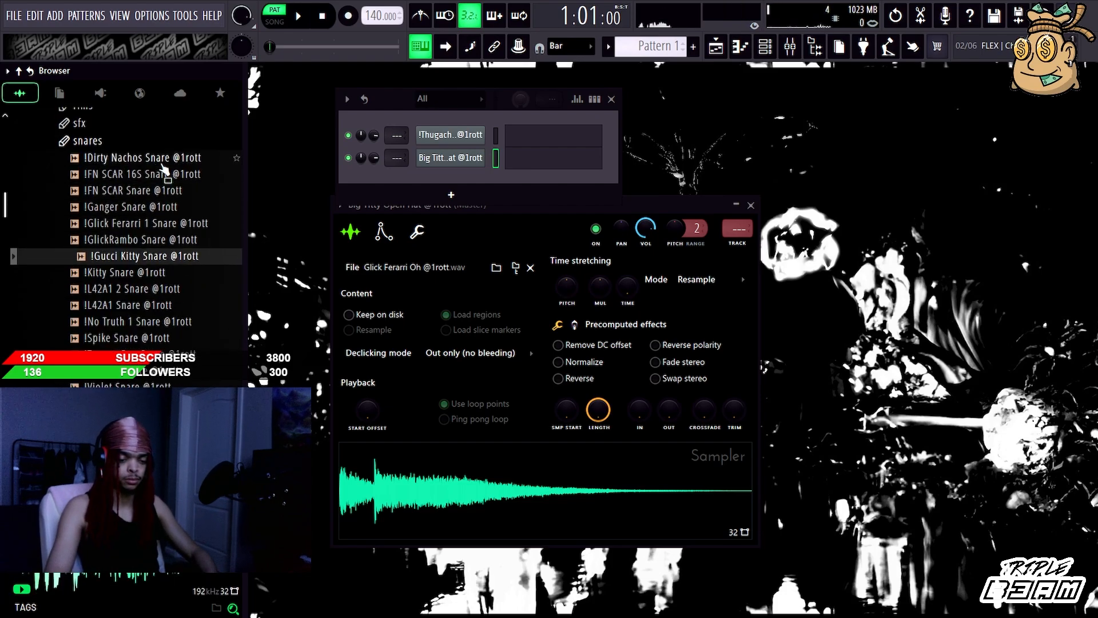
key(Down)
key(Down)
key(Down)
Step: Audition snares further down the list, including G22A2, and switch from the snares folder to the vox folder
scroll(164, 170, down, 5)
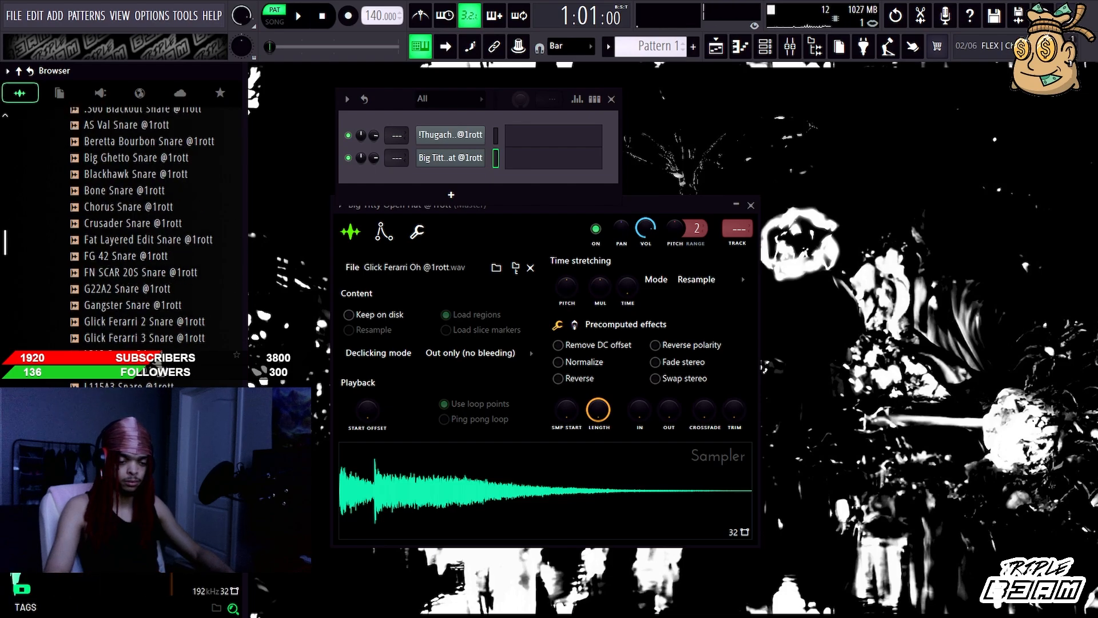
key(Down)
key(Down)
key(Down)
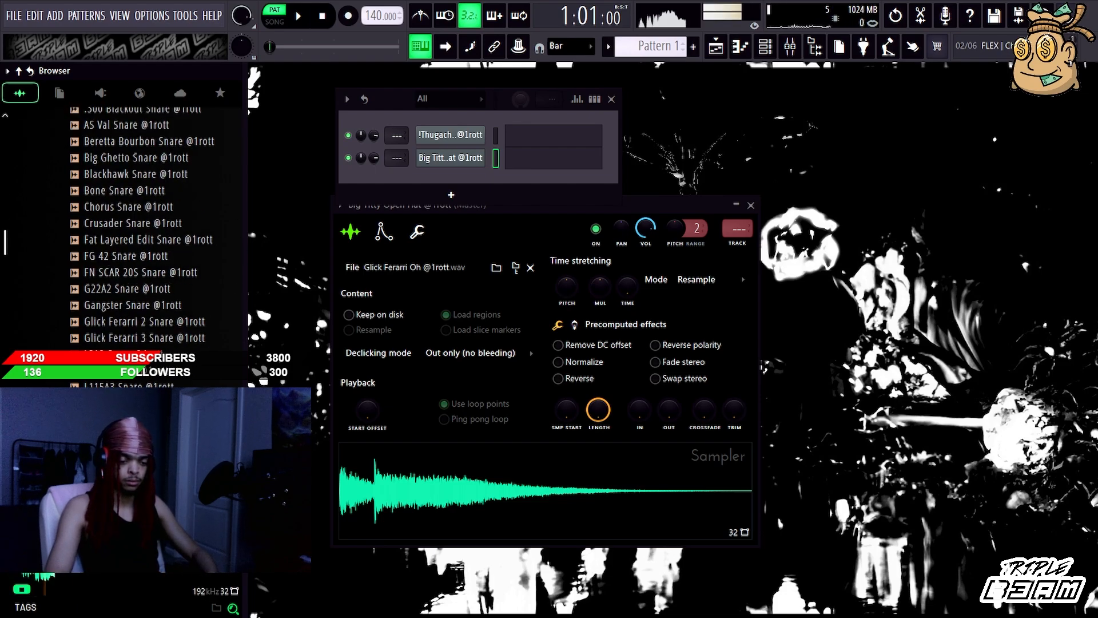
key(Up)
key(Up)
key(Up)
key(Up)
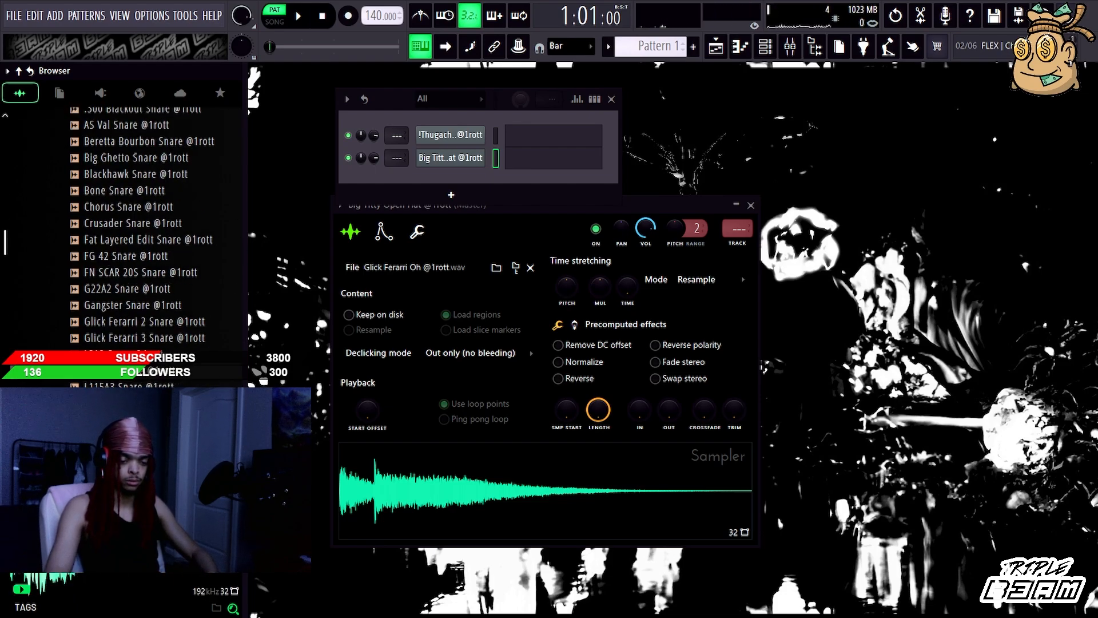
key(Up)
key(Up)
key(Up)
key(Up)
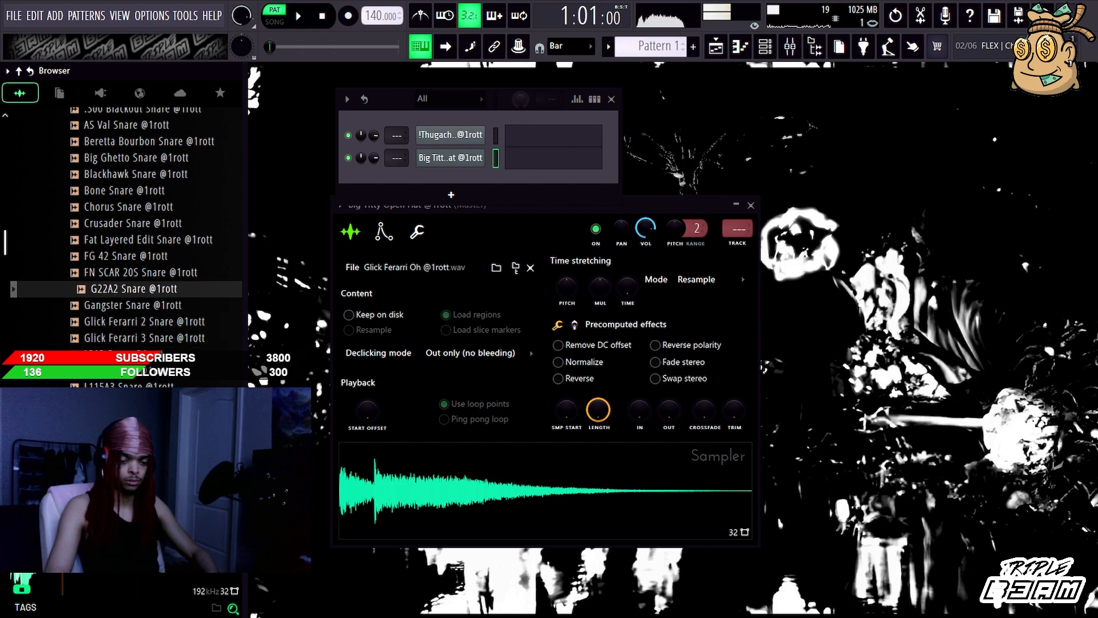
key(Up)
key(Up)
key(Up)
key(Left)
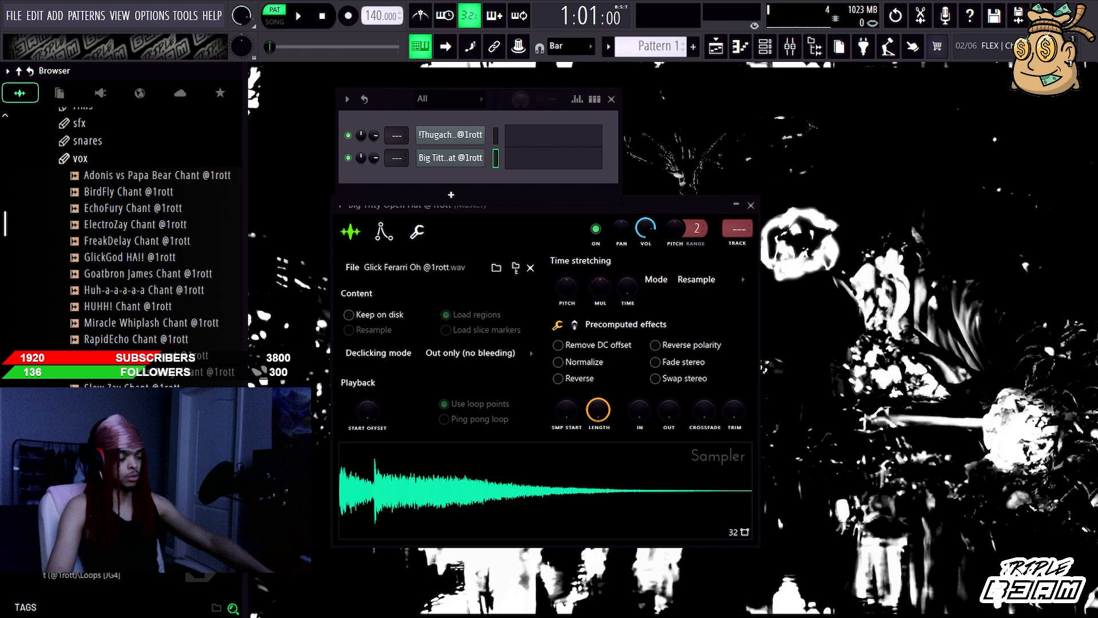
Step: Close the sampler window and delete both loaded sample channels from the channel rack
click(451, 158)
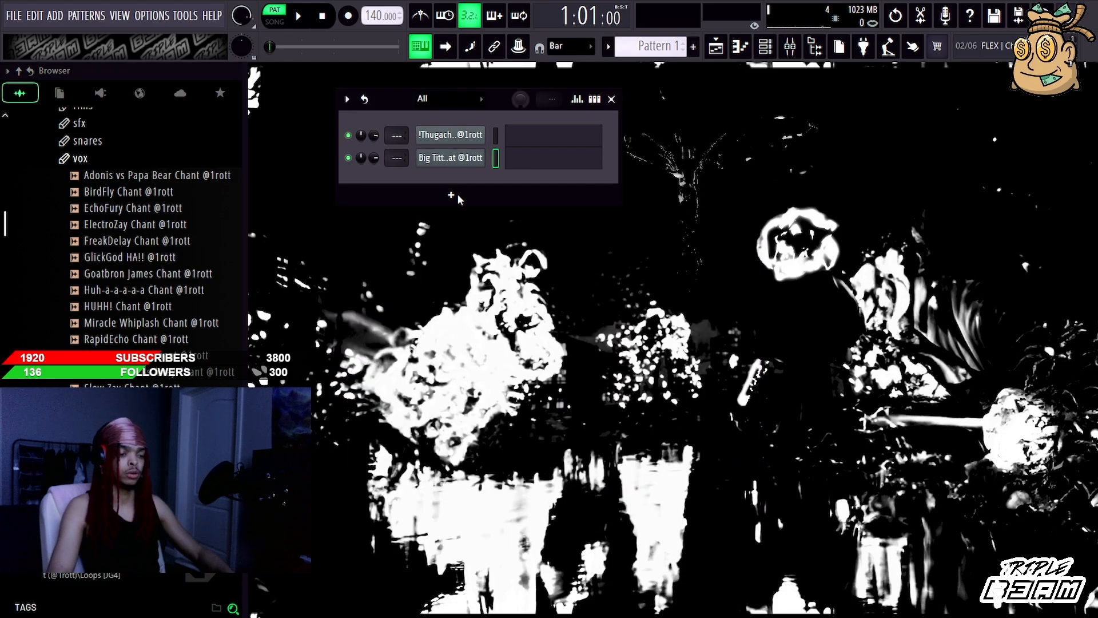
double_click(497, 144)
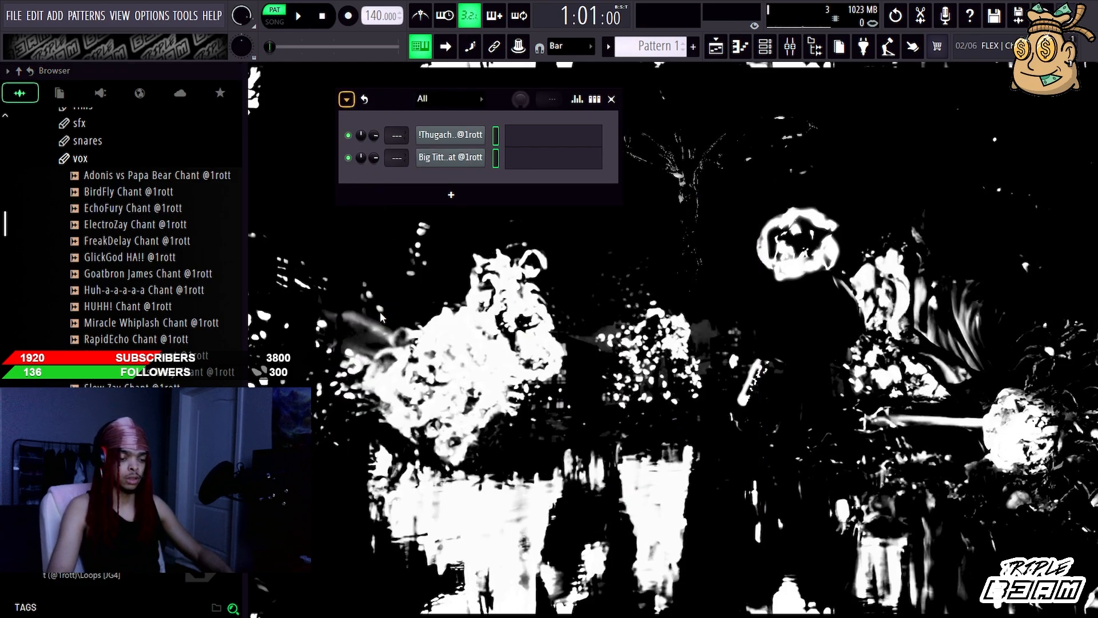
key(alt+Delete)
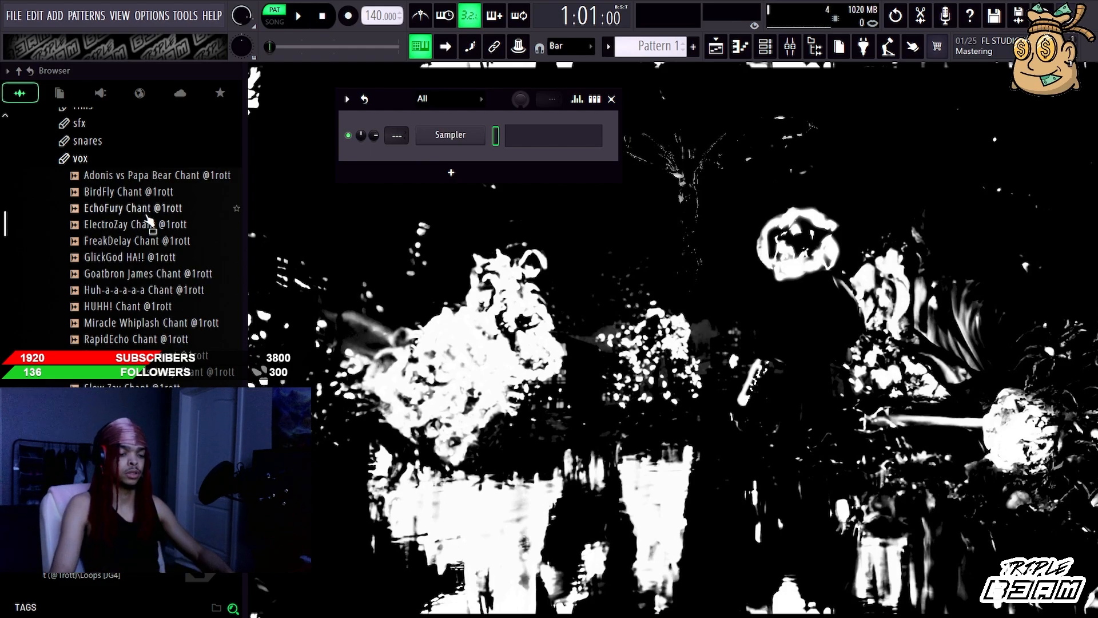
Step: Audition the vox samples BirdFly, EchoFury, ElectroZay, FreakDelay, GlickGod HA!!, Goatbron James, Huh-a-a-a-a-a and Miracle Whiplash
click(144, 195)
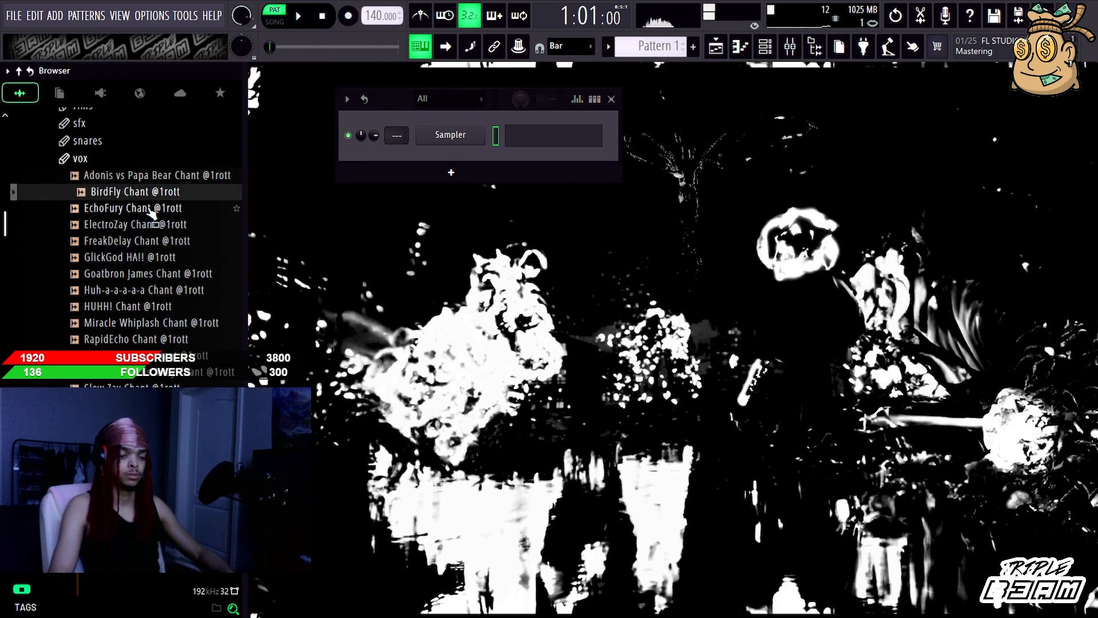
click(147, 209)
click(149, 225)
click(151, 242)
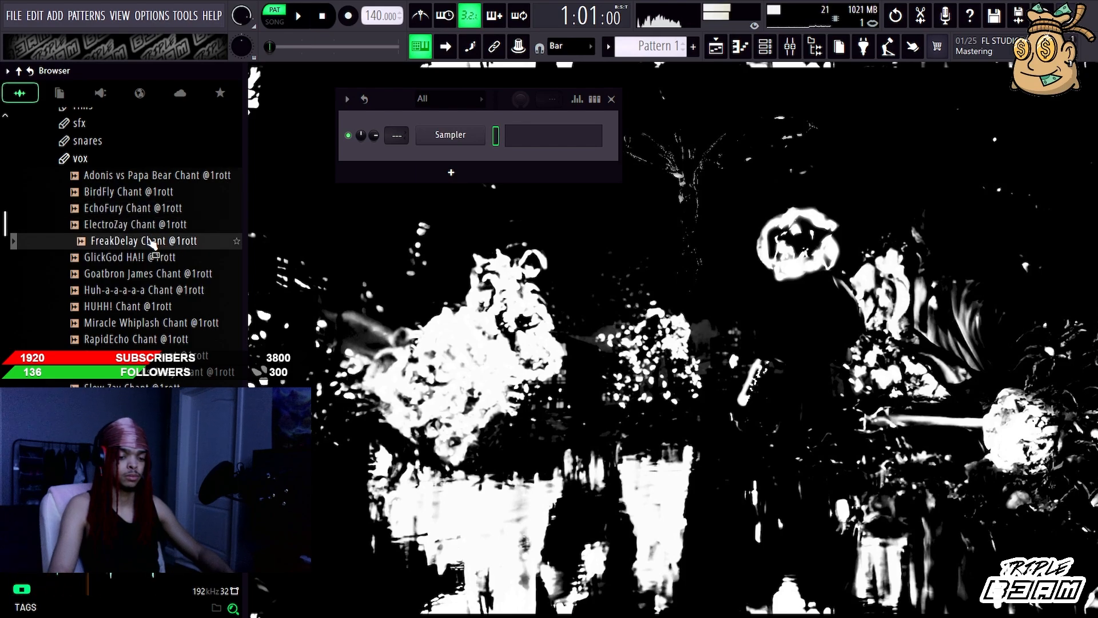
click(153, 258)
click(155, 273)
click(153, 289)
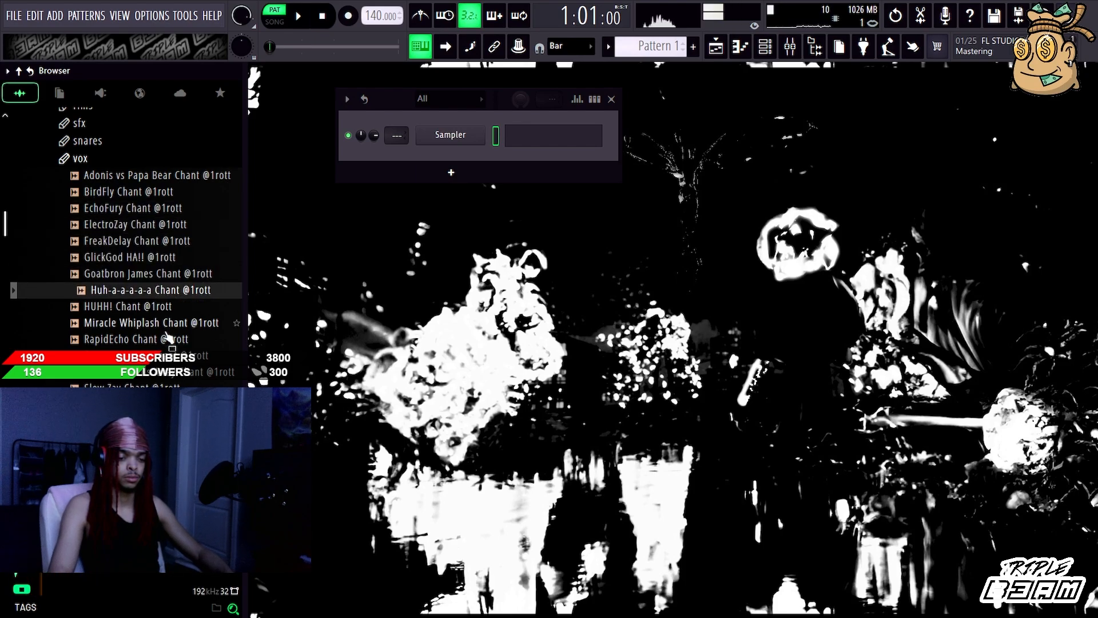
click(164, 323)
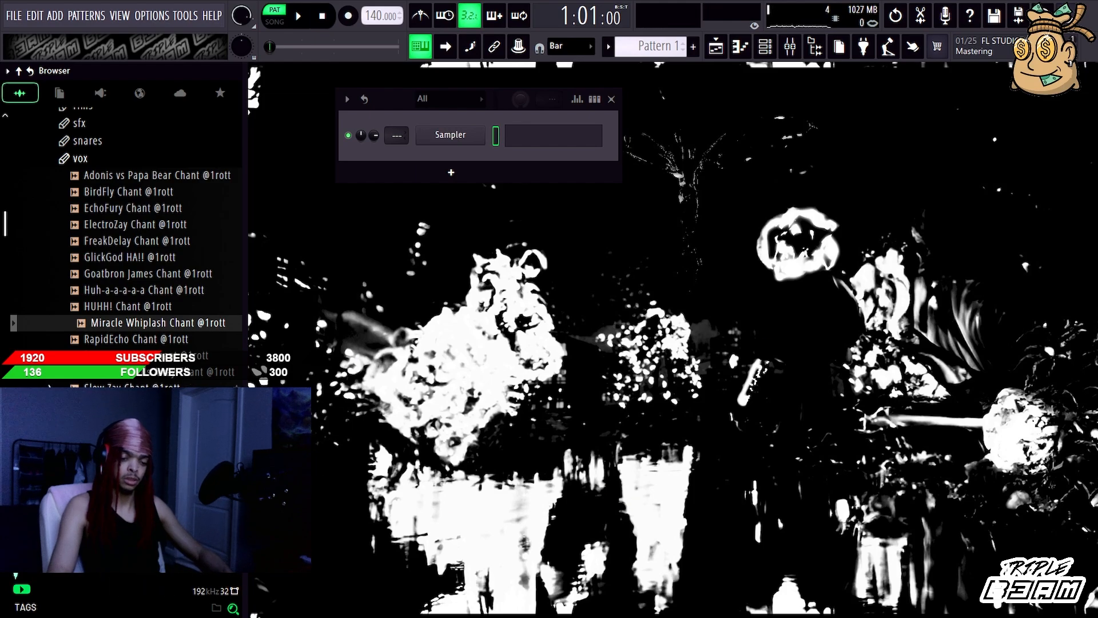
Step: Collapse the Drumkit [JG4] folder and widen the browser until the full names in Loops [JG4] are readable
scroll(93, 340, up, 4)
click(94, 352)
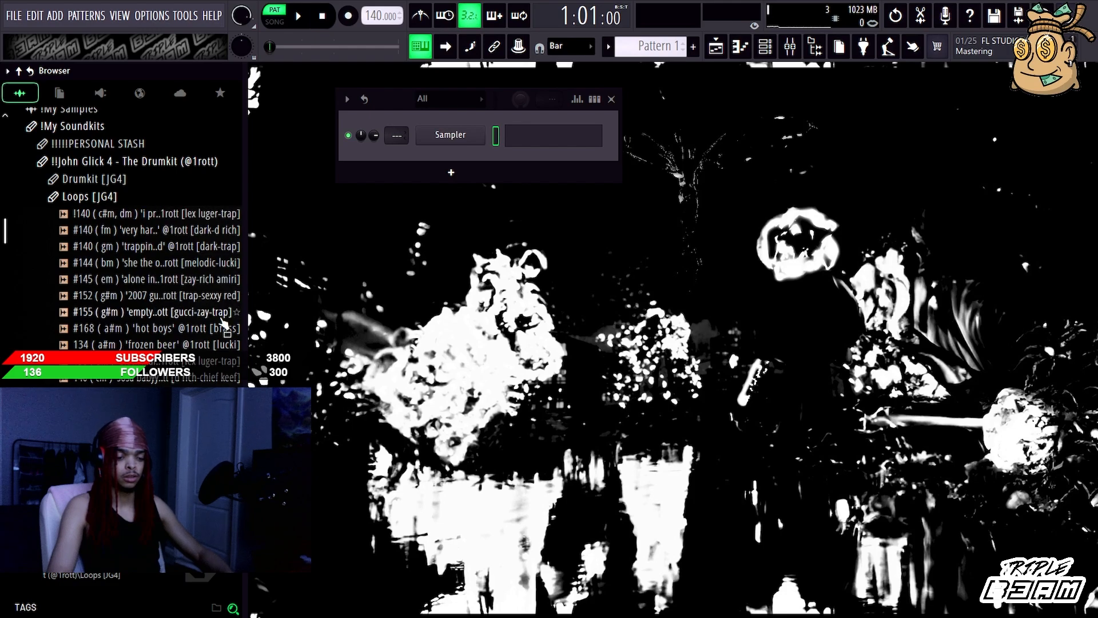
drag(244, 299, 231, 295)
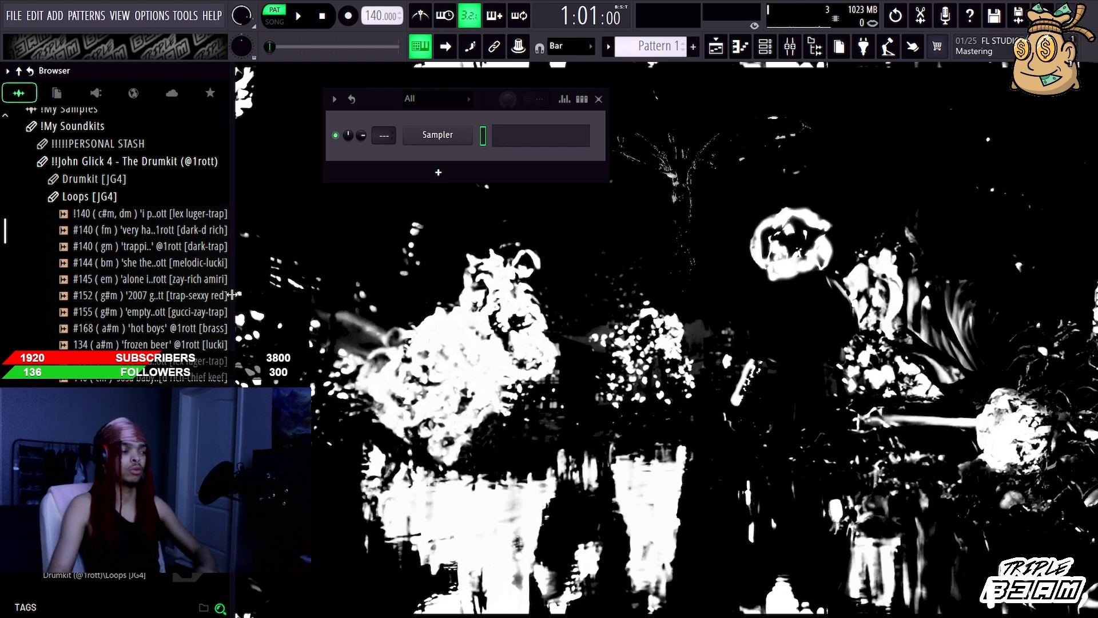
drag(232, 294, 380, 291)
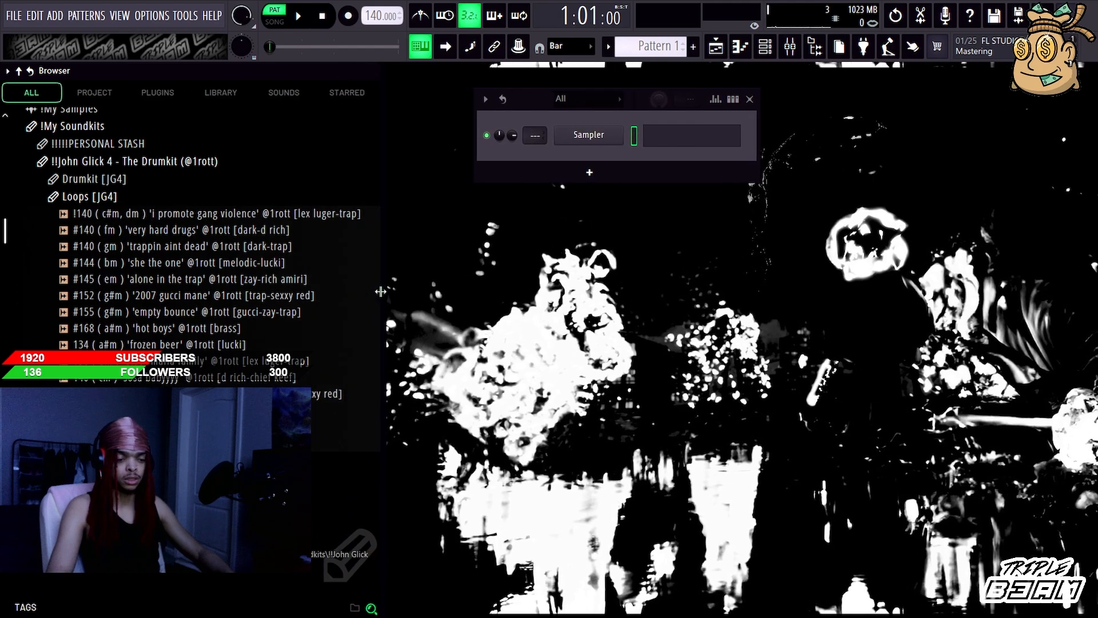
scroll(246, 286, down, 4)
scroll(243, 294, up, 4)
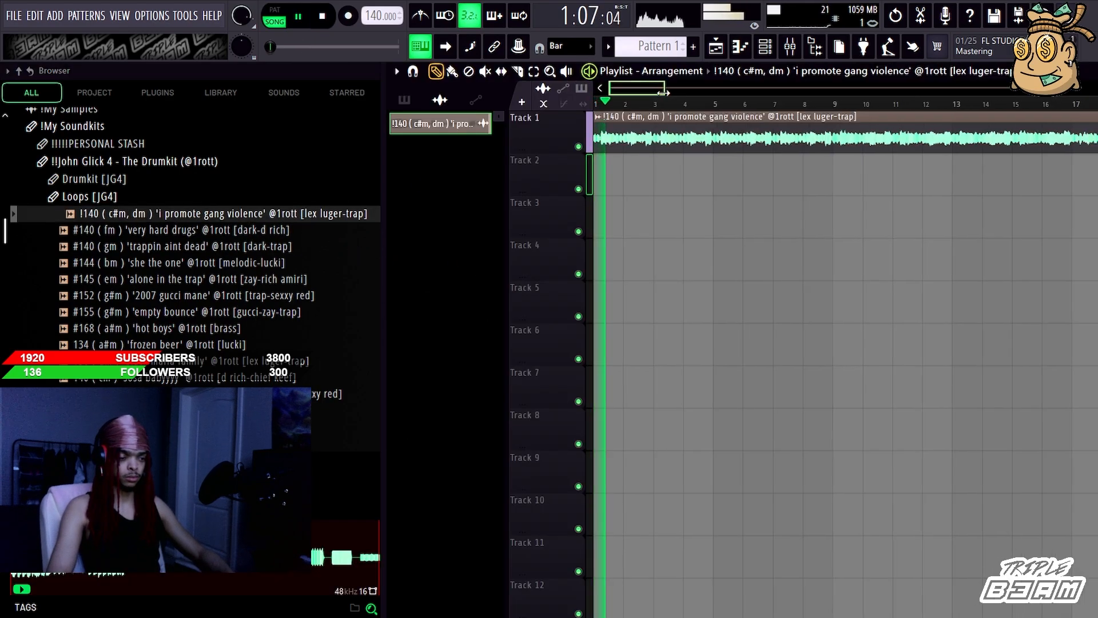
Step: Show the channel rack below the Track 1 loop clip and narrow the browser to give the playlist more room
drag(663, 93, 762, 91)
click(766, 48)
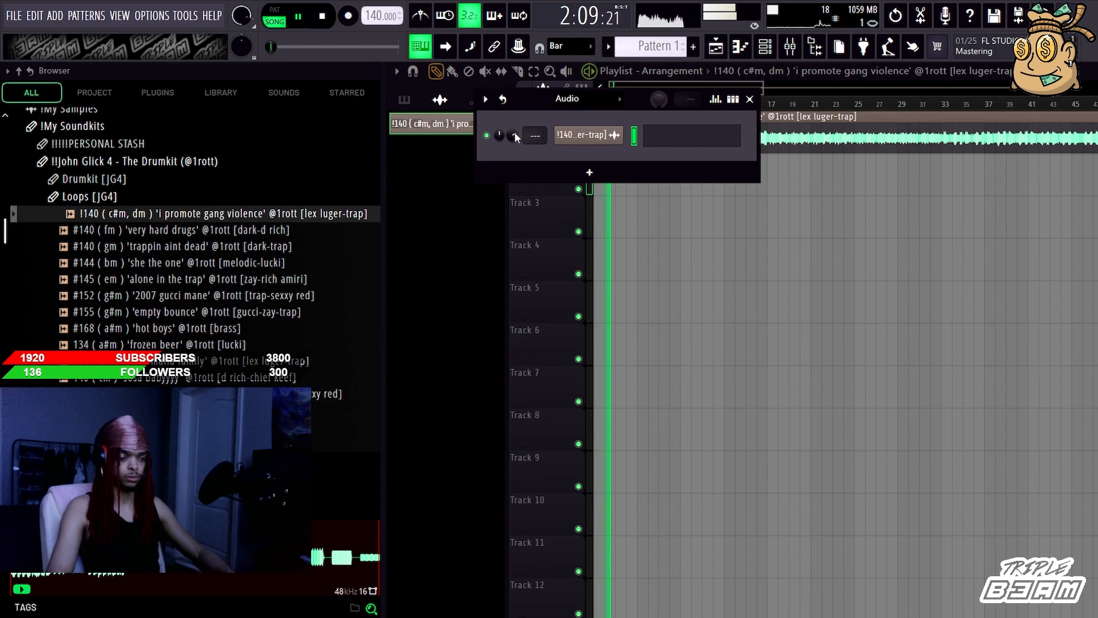
drag(532, 107, 581, 323)
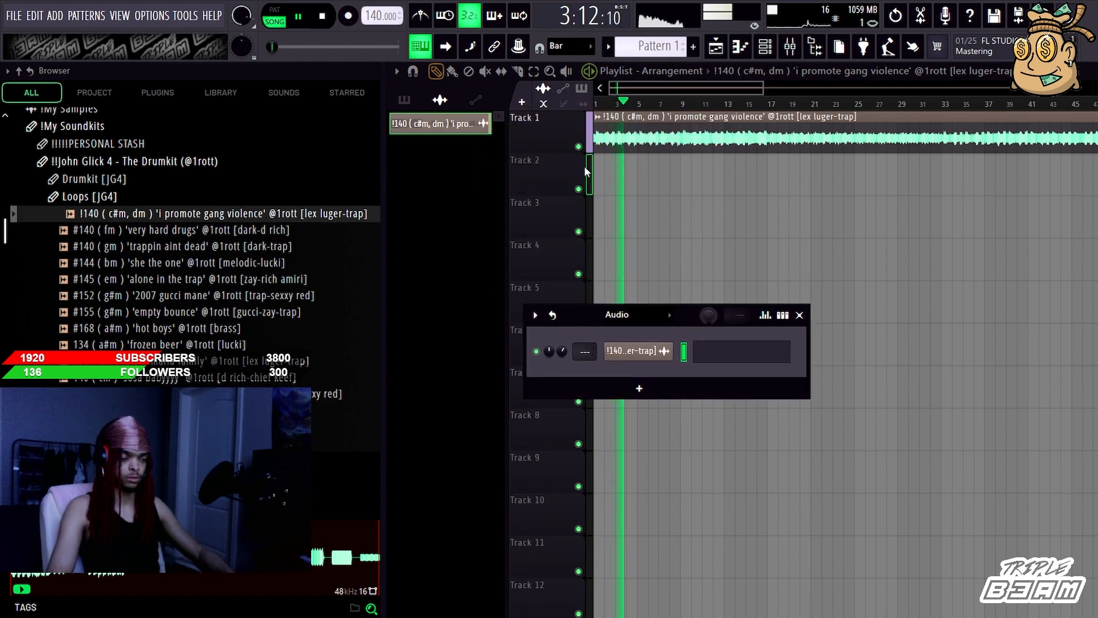
key(F6)
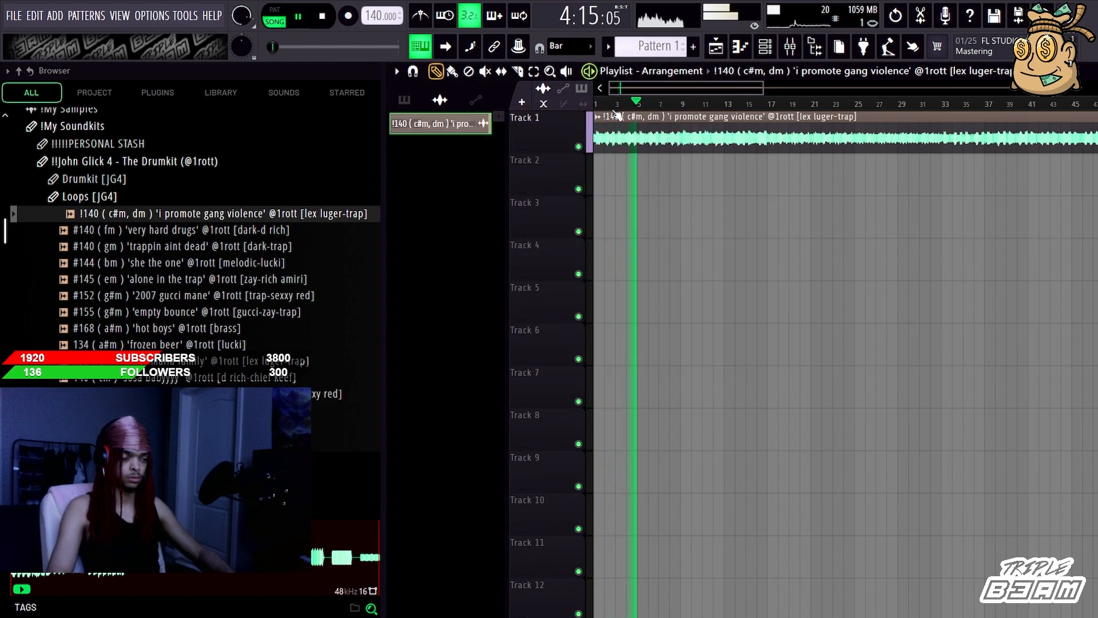
drag(382, 170, 284, 169)
key(F6)
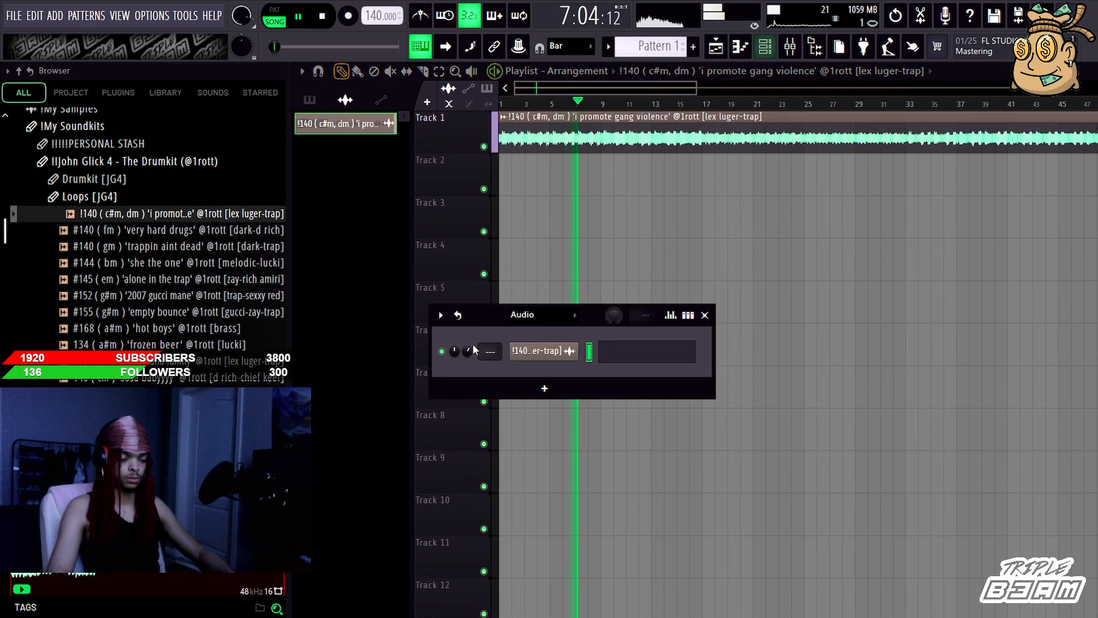
Step: Audition the #155 'empty bounce' loop on Track 1, with the channel rack placed in the empty area beneath the clip
drag(482, 319, 520, 259)
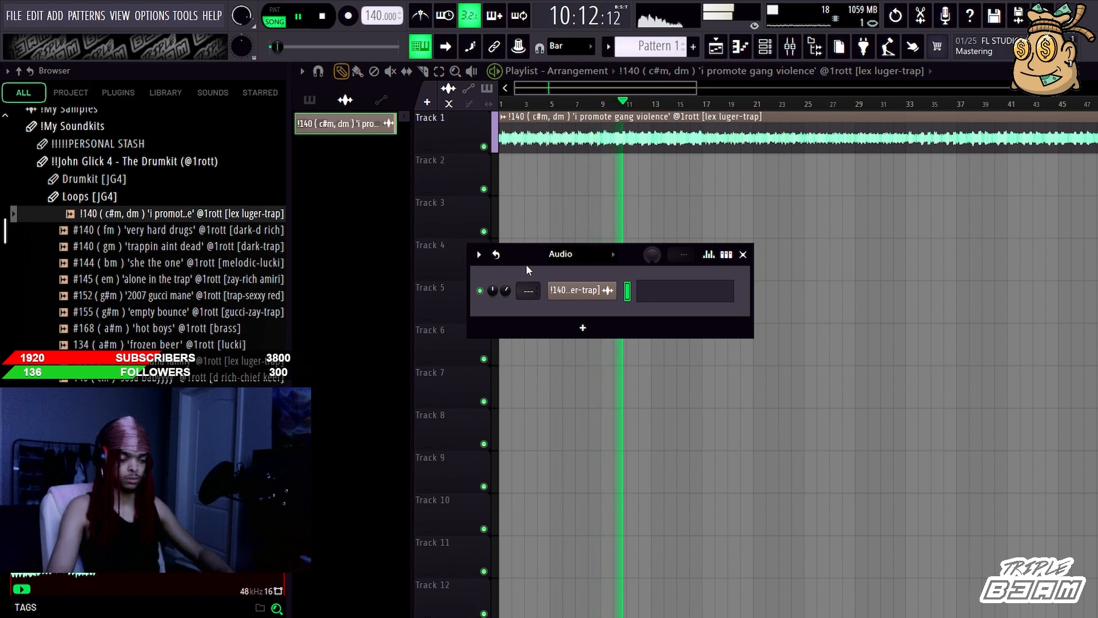
scroll(296, 334, down, 2)
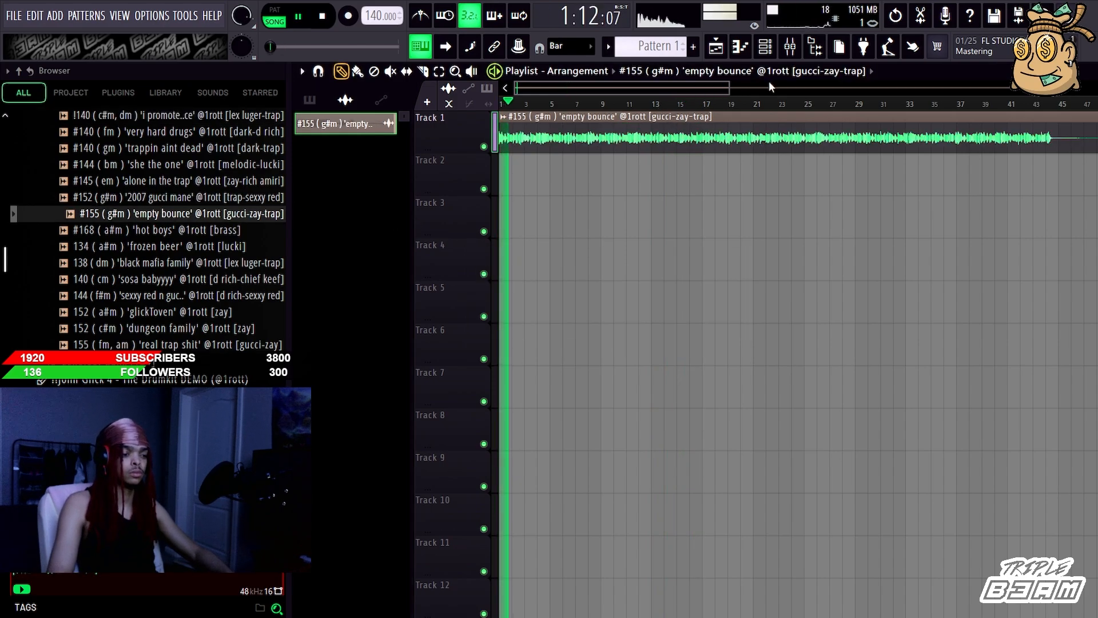
drag(730, 88, 1020, 80)
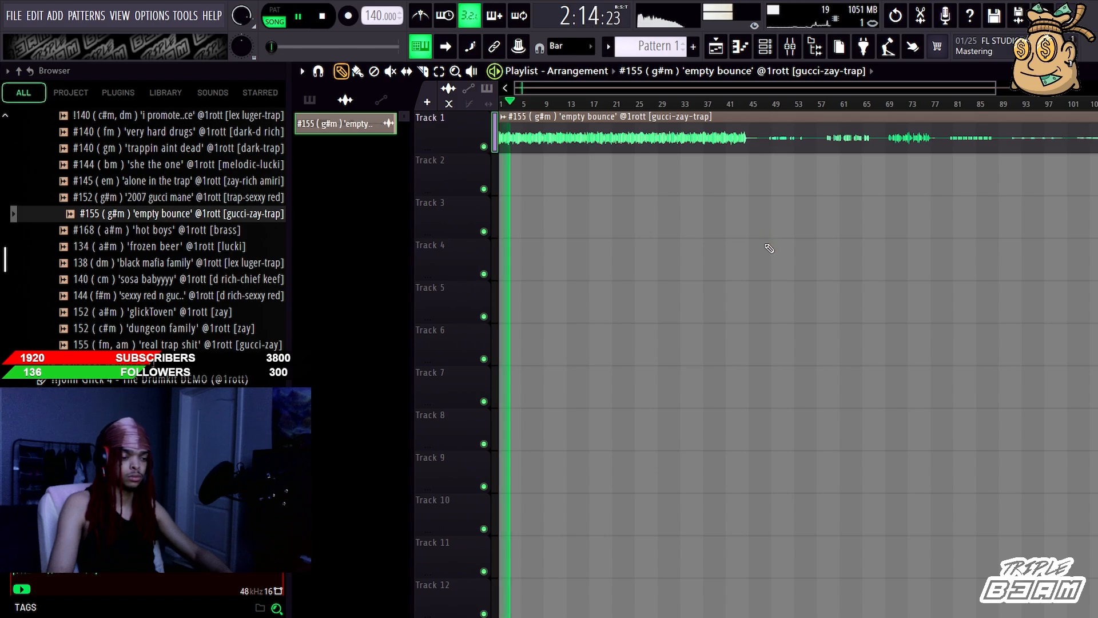
click(765, 46)
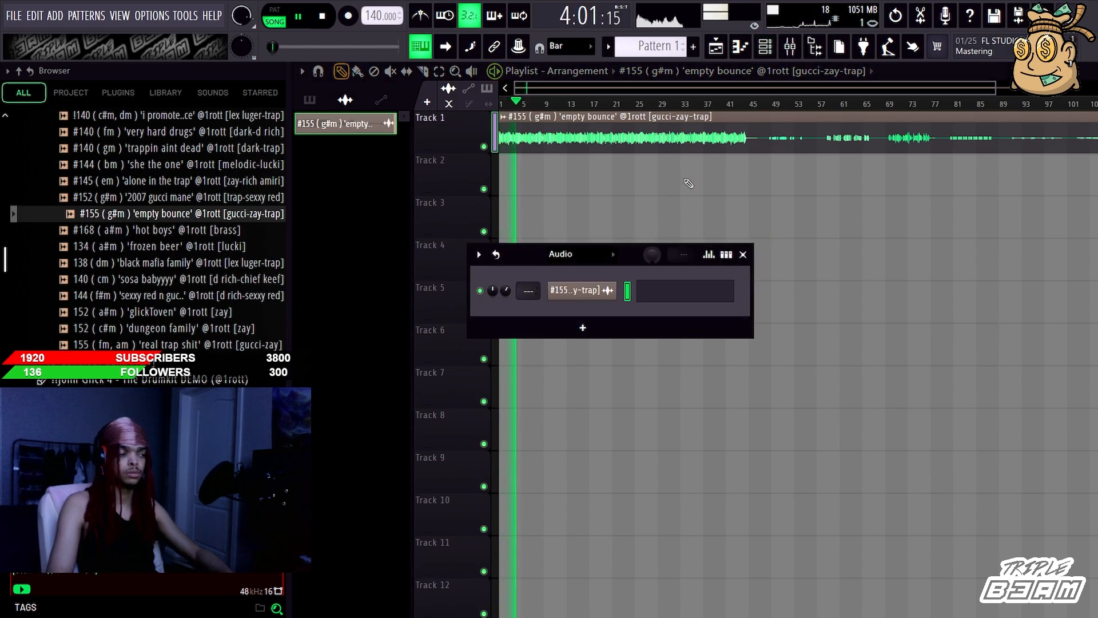
drag(508, 259, 591, 271)
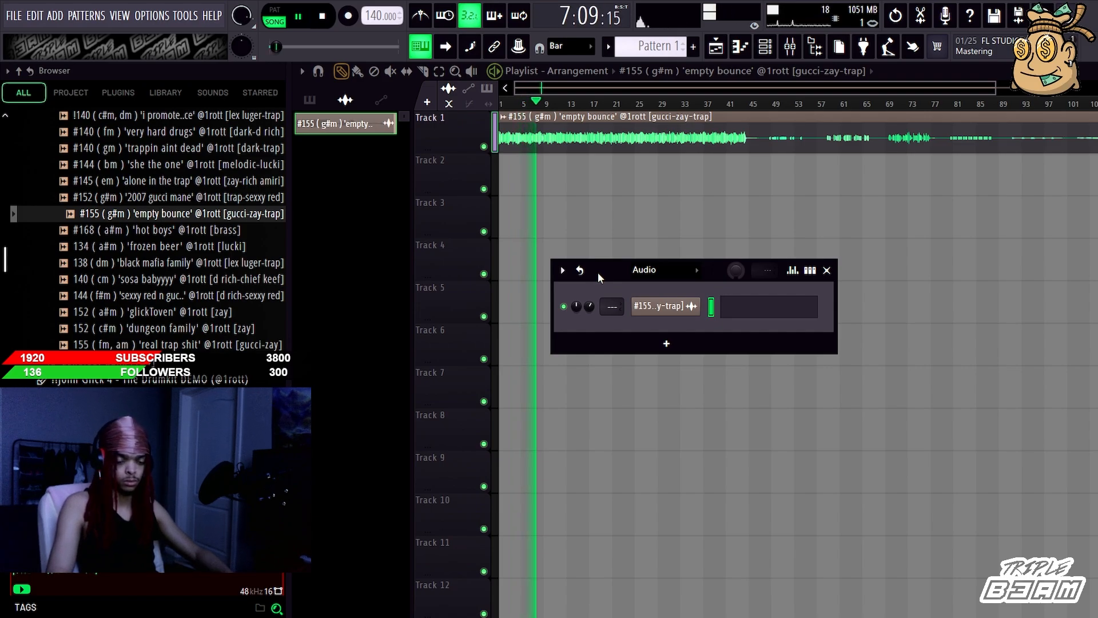
drag(598, 273, 627, 286)
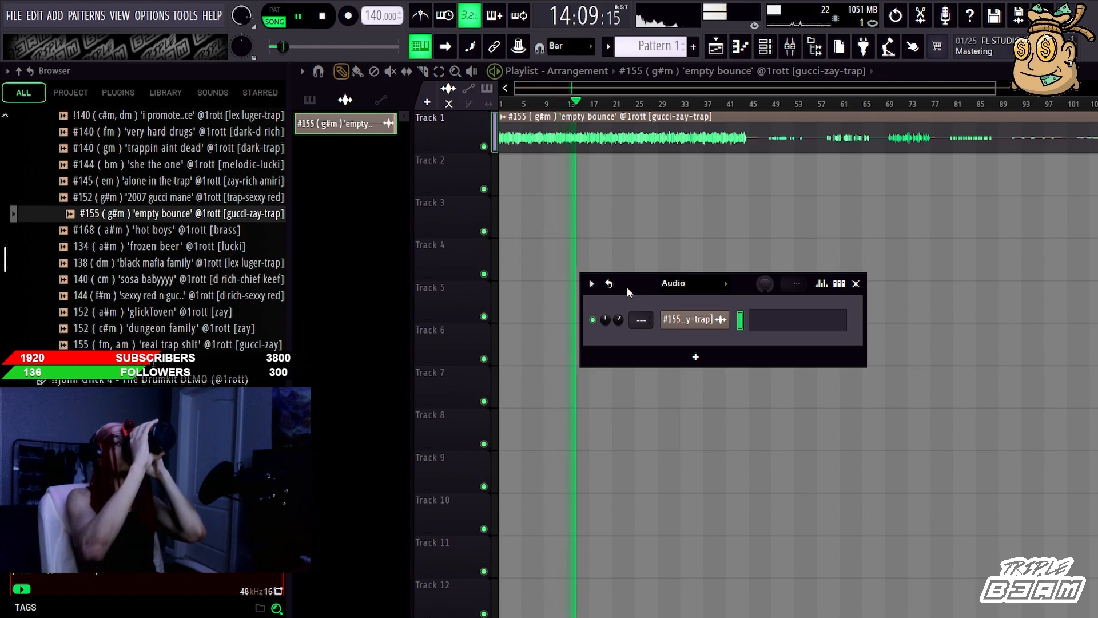
Step: Audition the loops 138 'black mafia family', 144 'sexxy red n gucci mane' and #168 'hot boys' in turn on Track 1
key(Down)
key(Down)
key(Down)
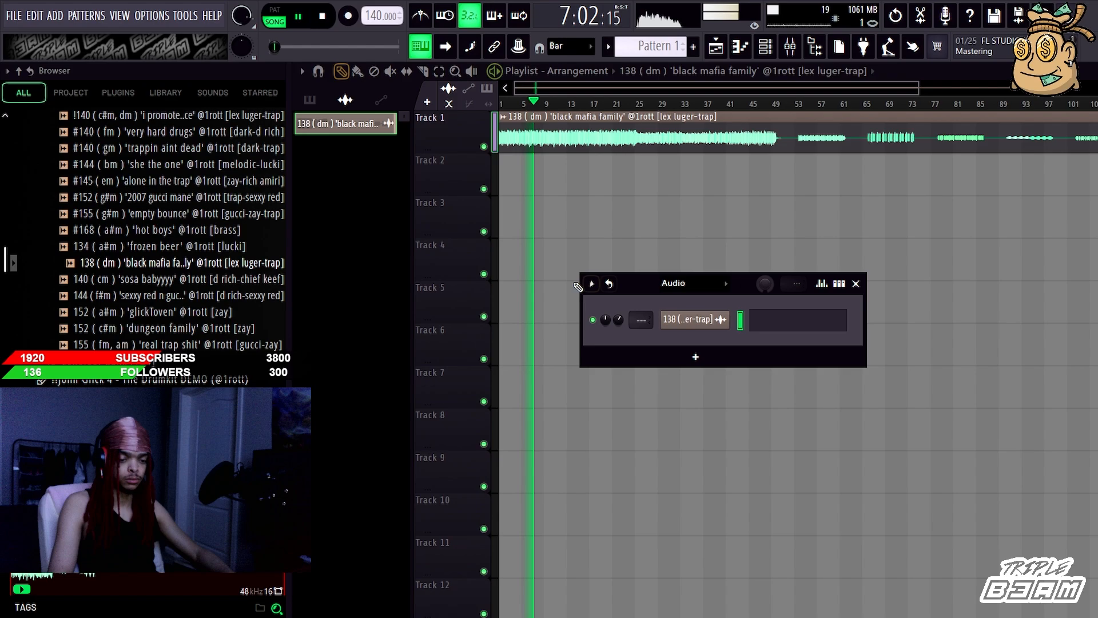
click(201, 295)
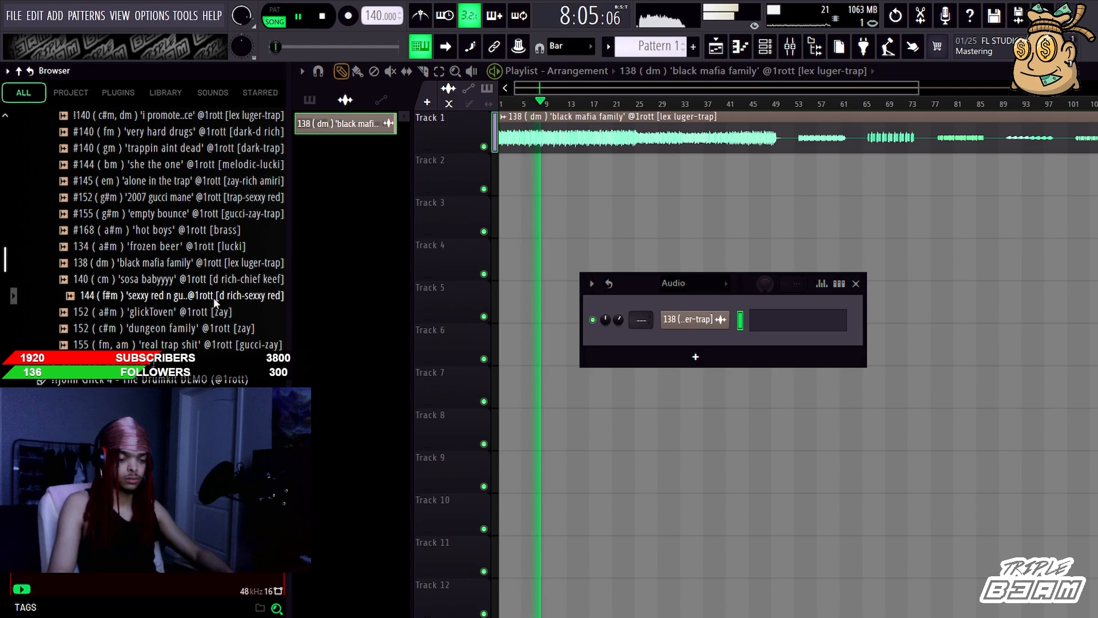
drag(398, 305, 646, 293)
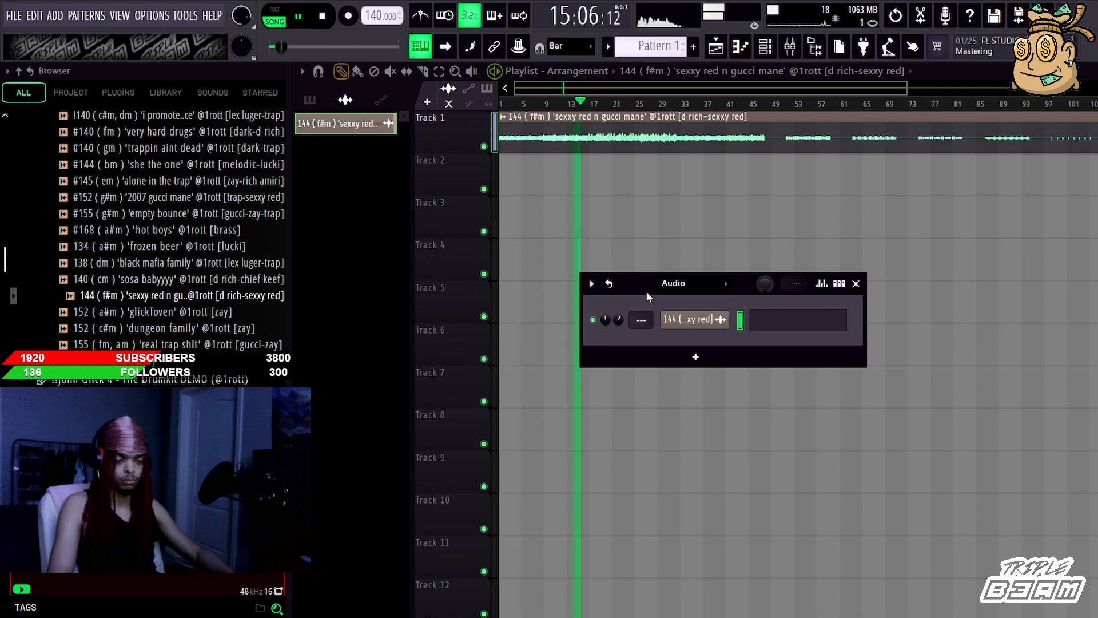
drag(223, 229, 646, 296)
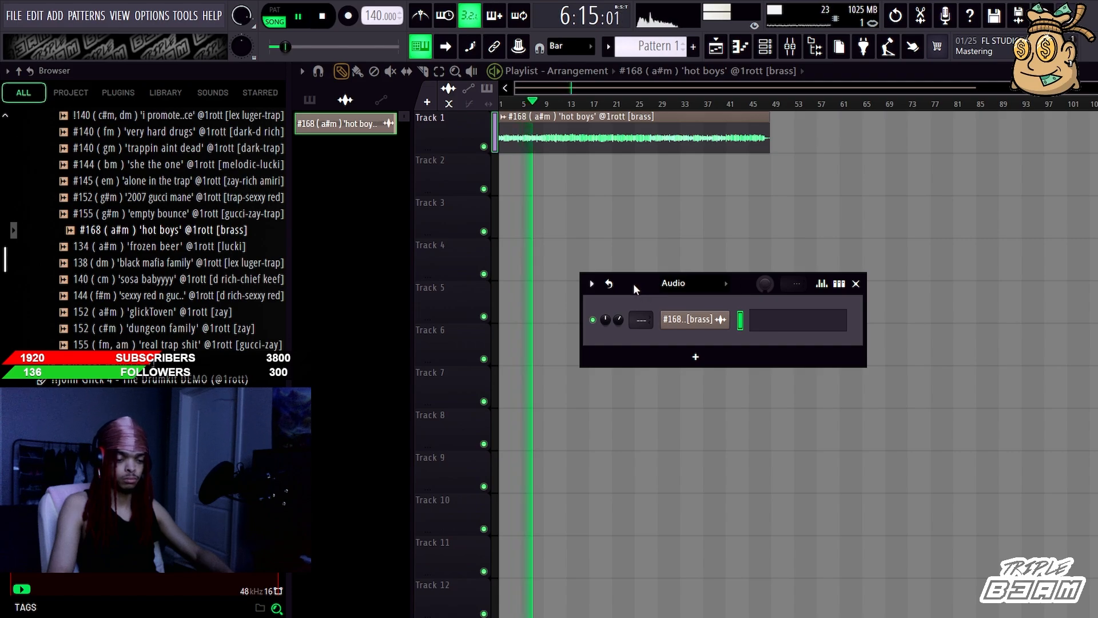
Step: Clear the 'hot boys' loop from the playlist and expand the Zenology Bank [JG4] folder
key(space)
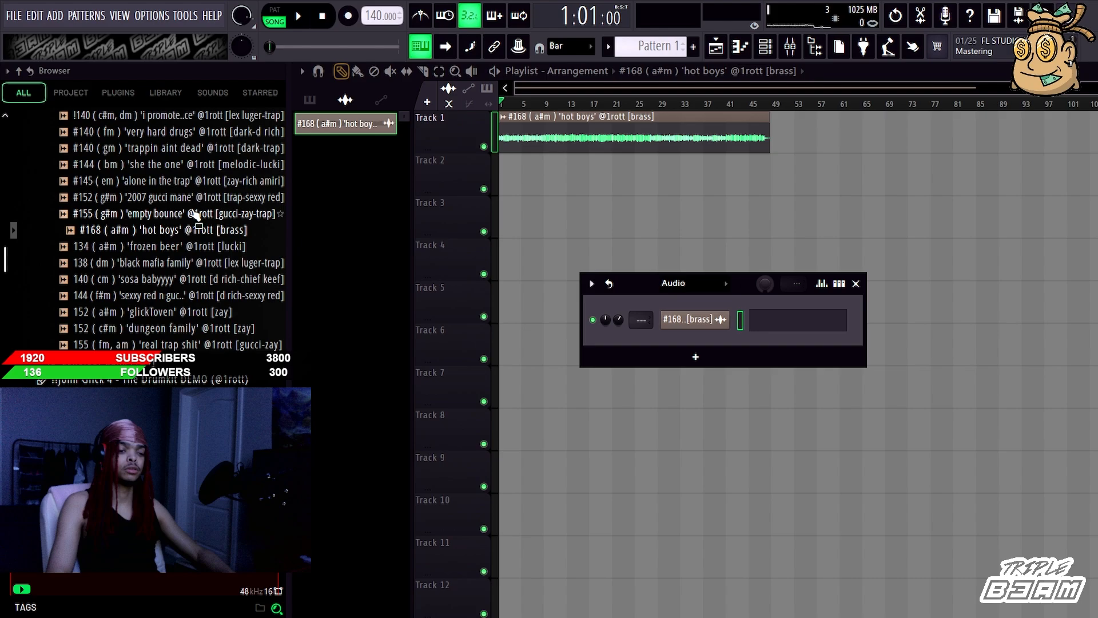
scroll(196, 214, up, 4)
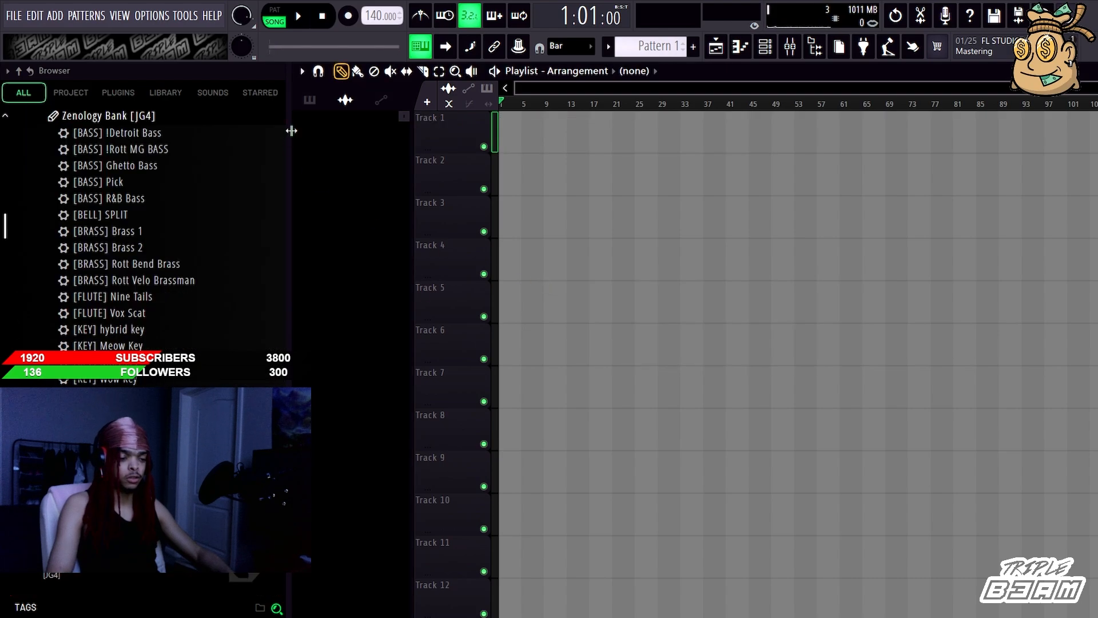
click(310, 106)
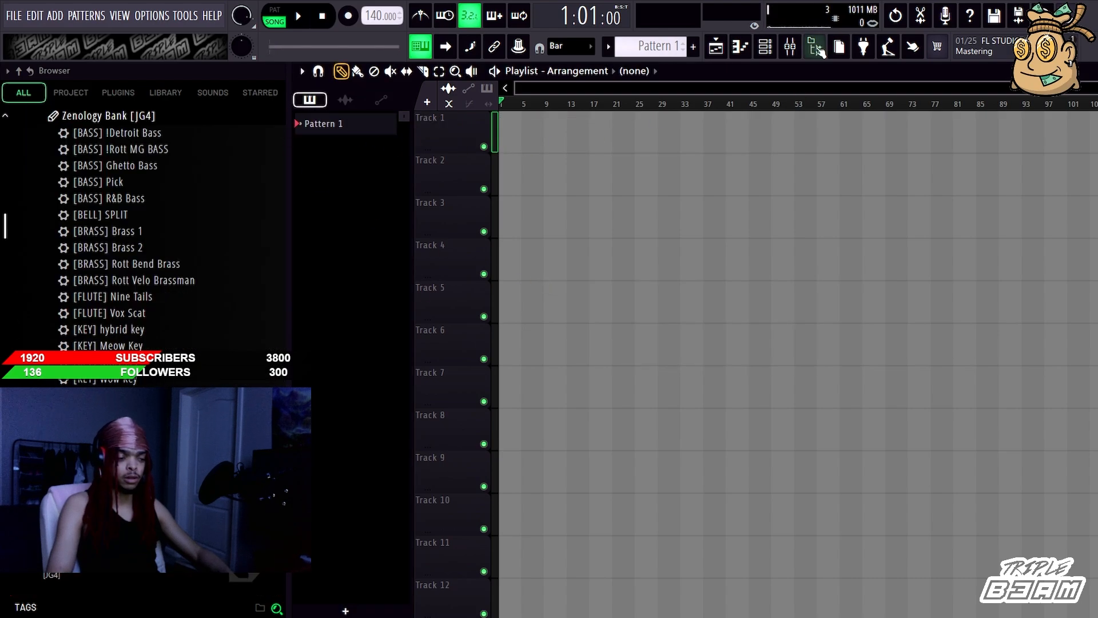
Step: Clear the workspace of the piano roll and playlist, leaving only the channel rack open near the upper middle
click(818, 50)
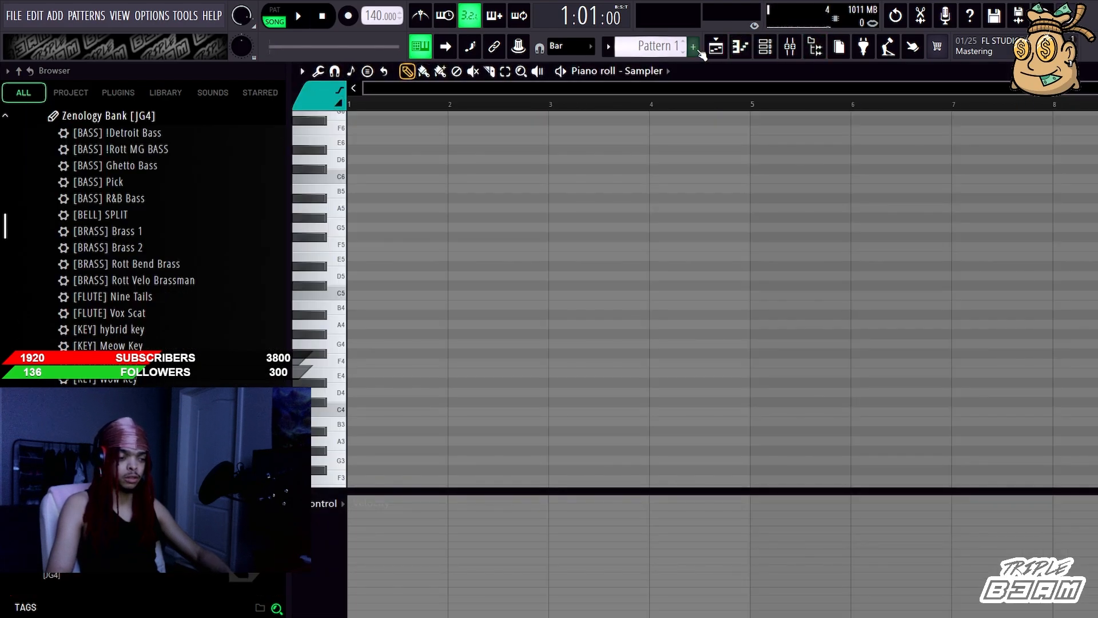
click(719, 50)
click(764, 52)
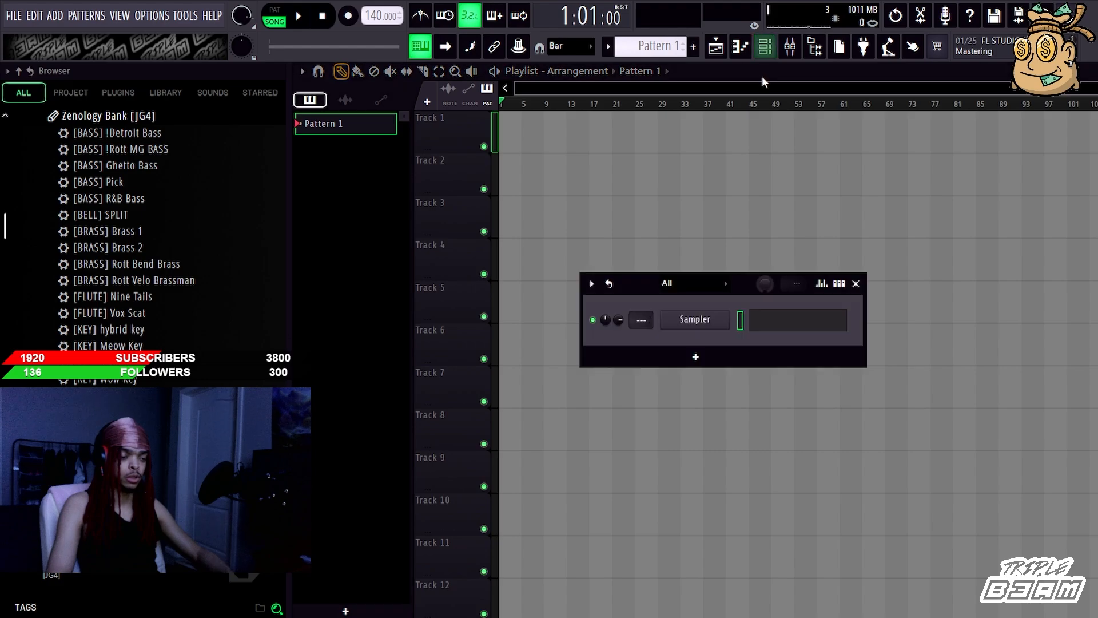
key(F12)
click(764, 49)
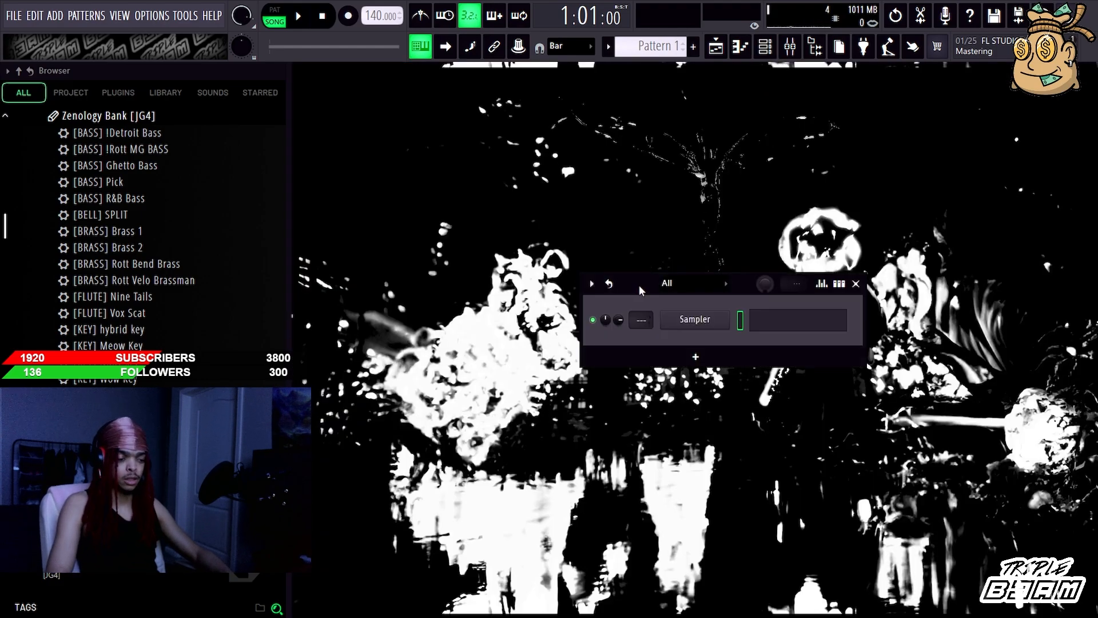
drag(640, 291, 593, 211)
Step: Look through the Zenology Bank [JG4] presets from the basses and brass down to the synths
scroll(231, 279, down, 2)
scroll(231, 278, up, 2)
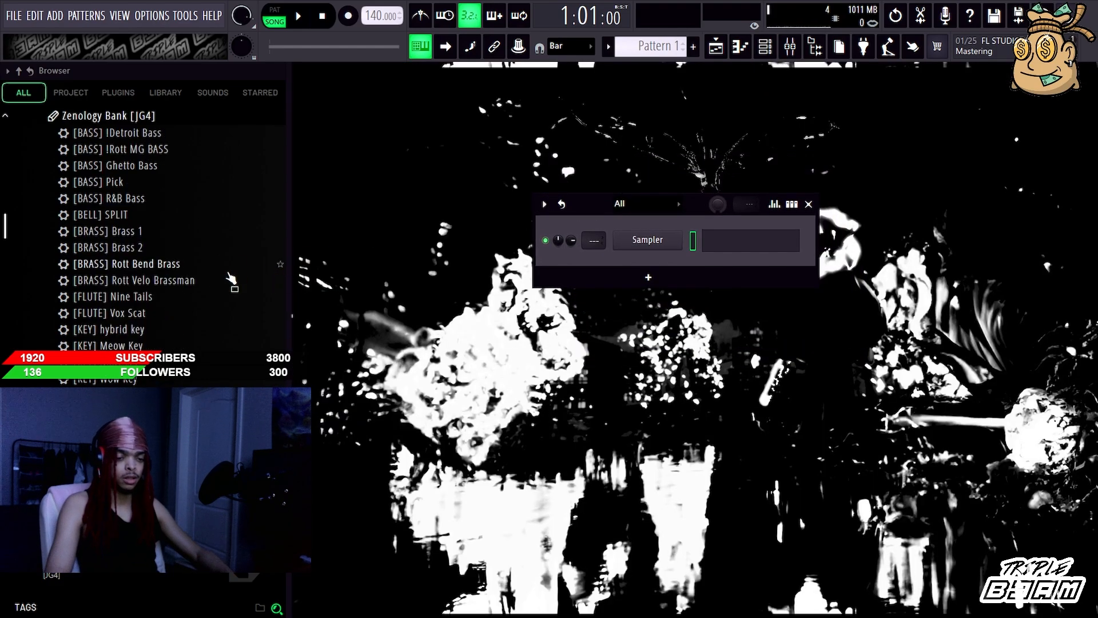
scroll(159, 247, down, 8)
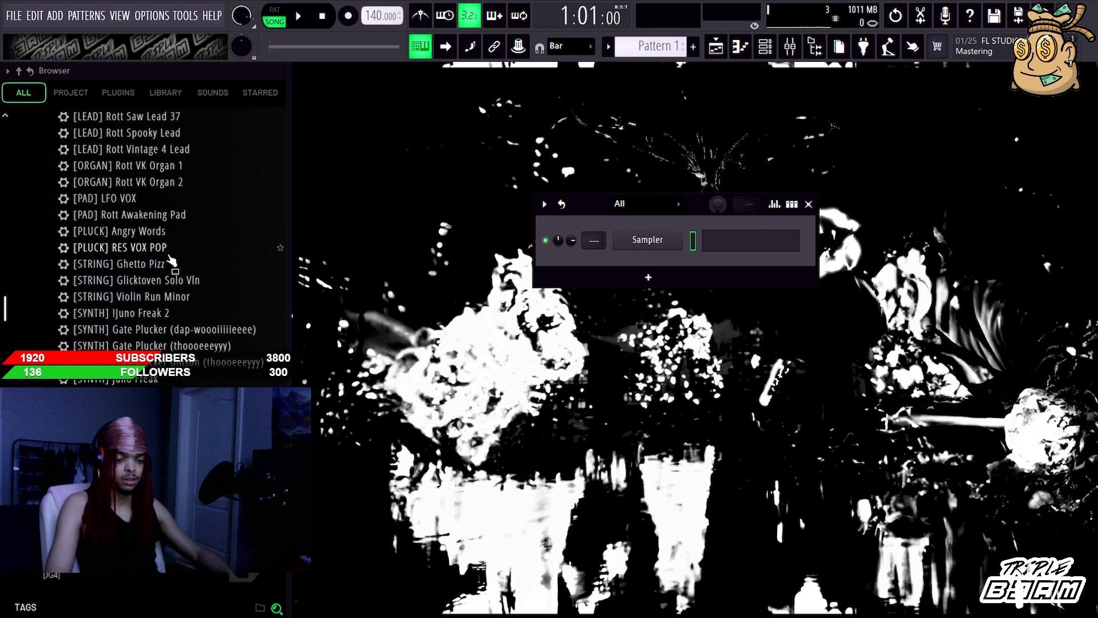
scroll(163, 251, up, 4)
scroll(166, 254, up, 4)
scroll(171, 262, down, 4)
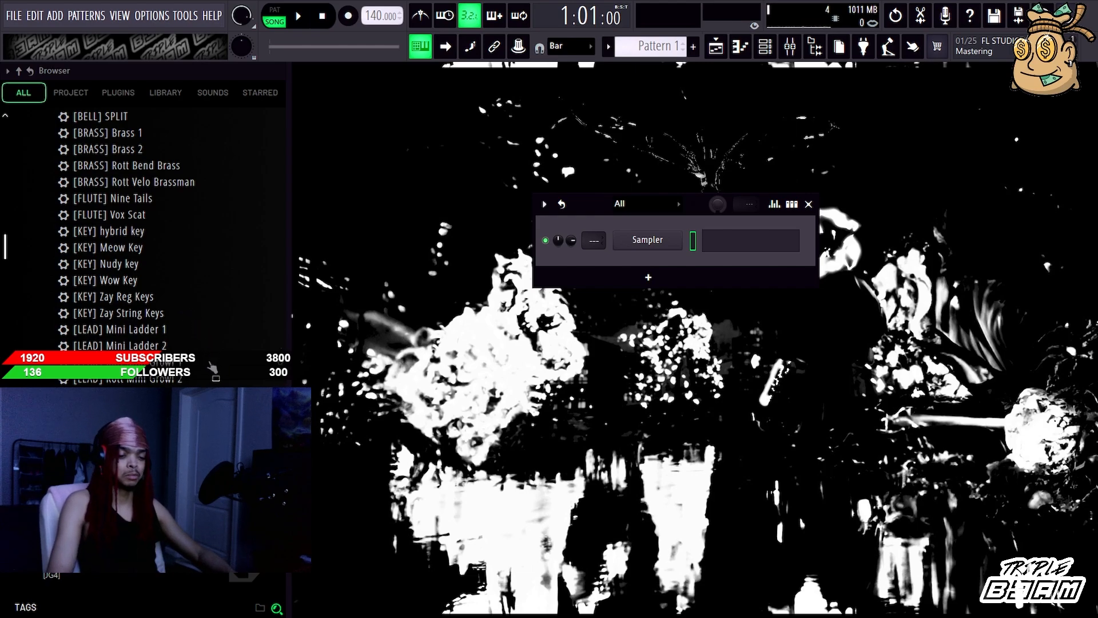
scroll(172, 293, up, 2)
scroll(154, 296, down, 8)
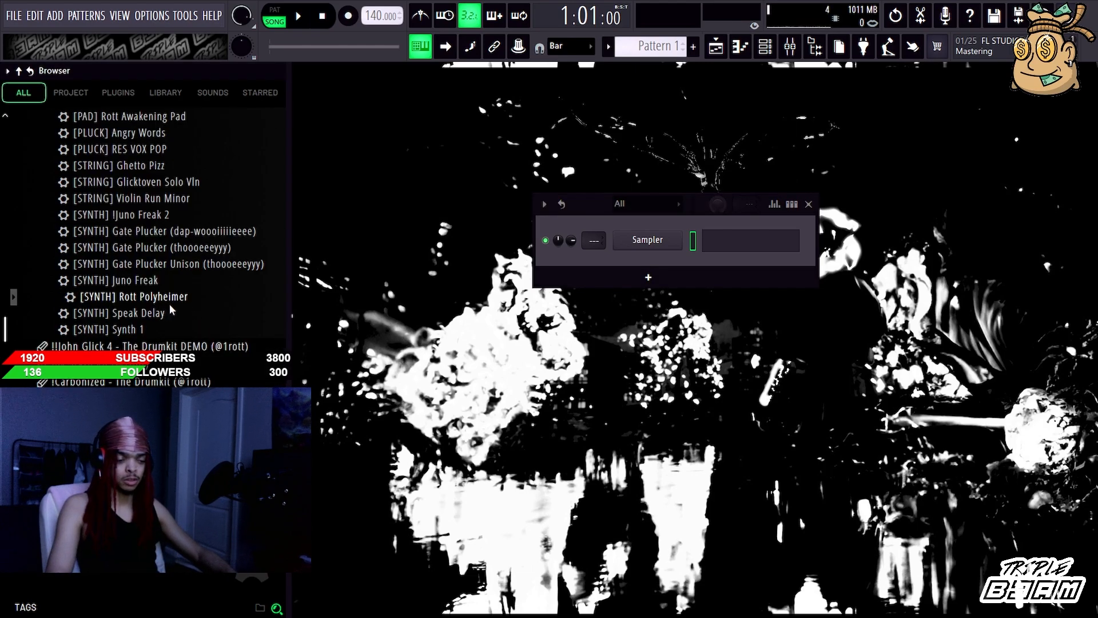
Step: Audition the Zenology presets Rott Polyheimer, Mini Ladder 2, Rott Mini Growl 1 and 2, and Rott Saw Lead 21 and 37
double_click(169, 304)
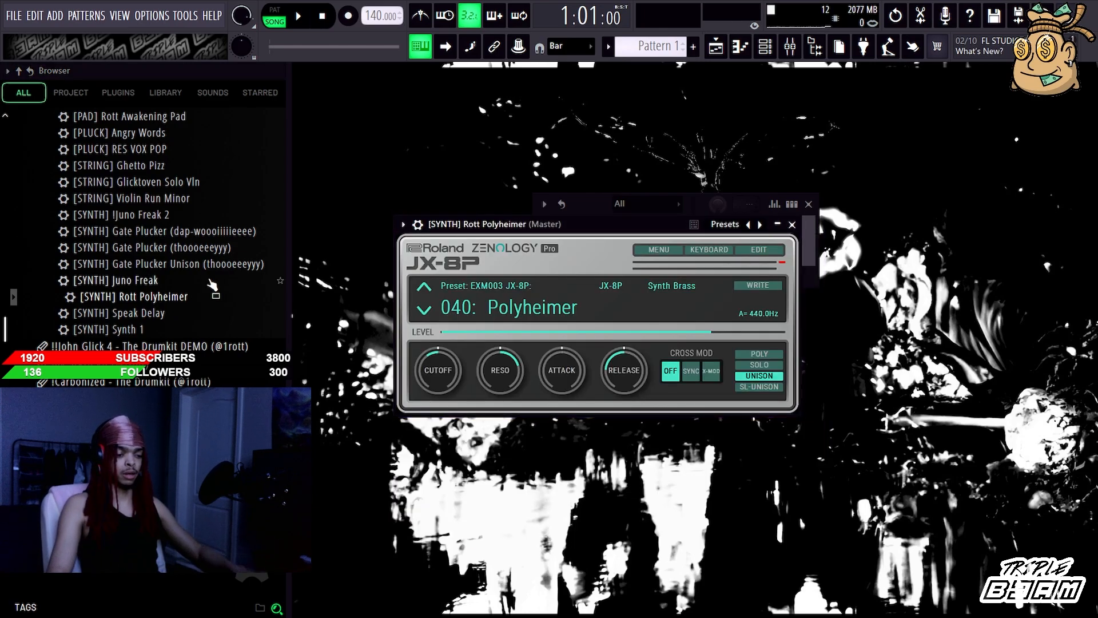
click(789, 225)
scroll(182, 261, up, 6)
click(171, 248)
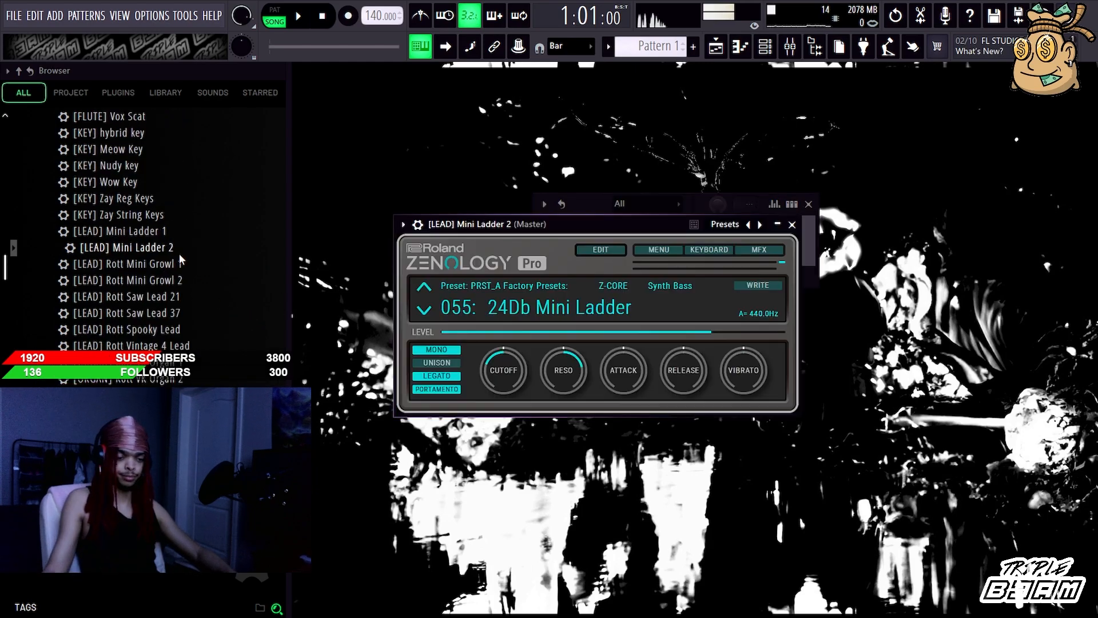
click(177, 269)
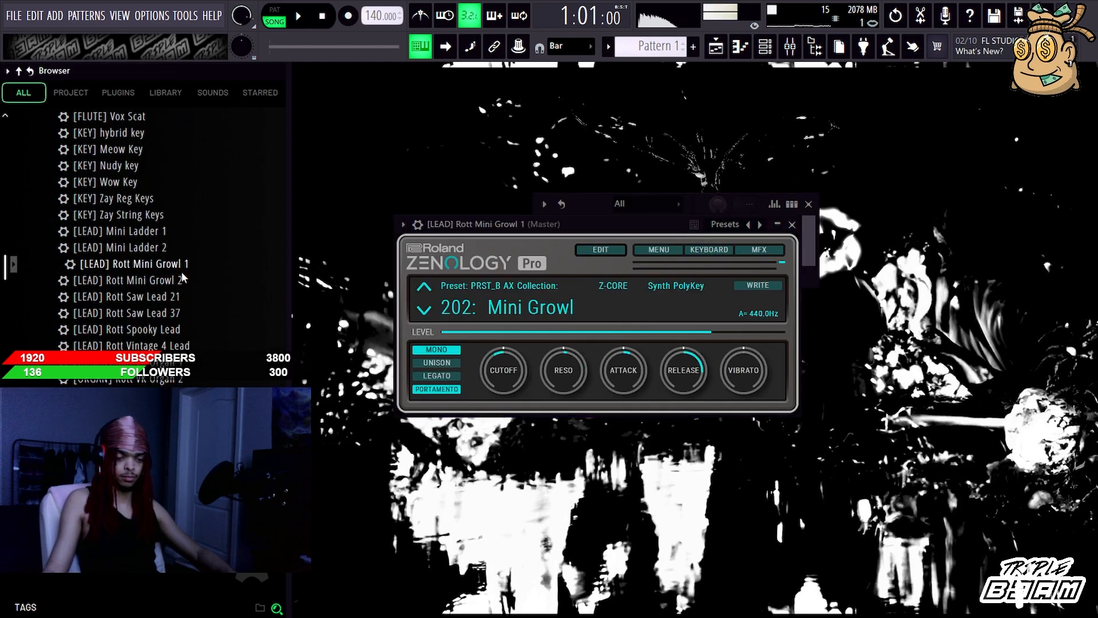
click(178, 284)
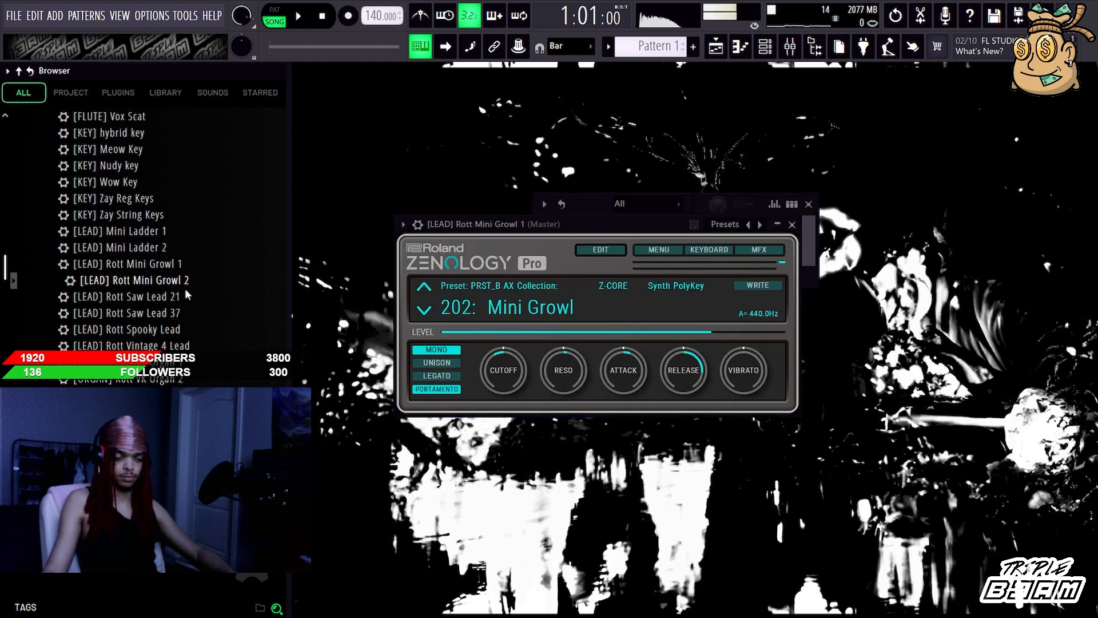
click(172, 300)
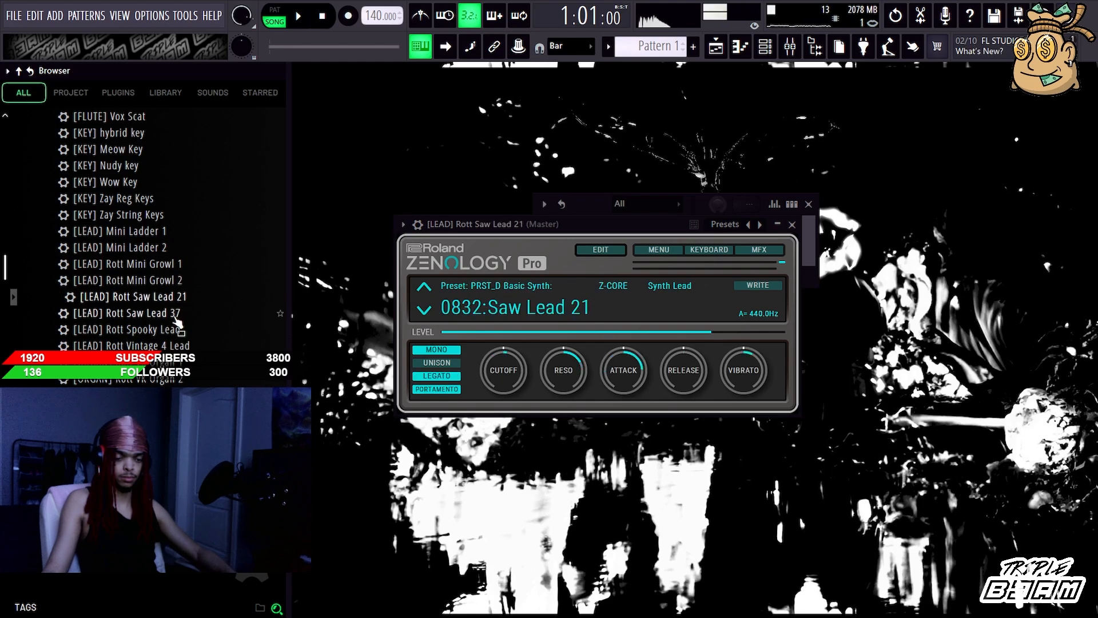
click(178, 316)
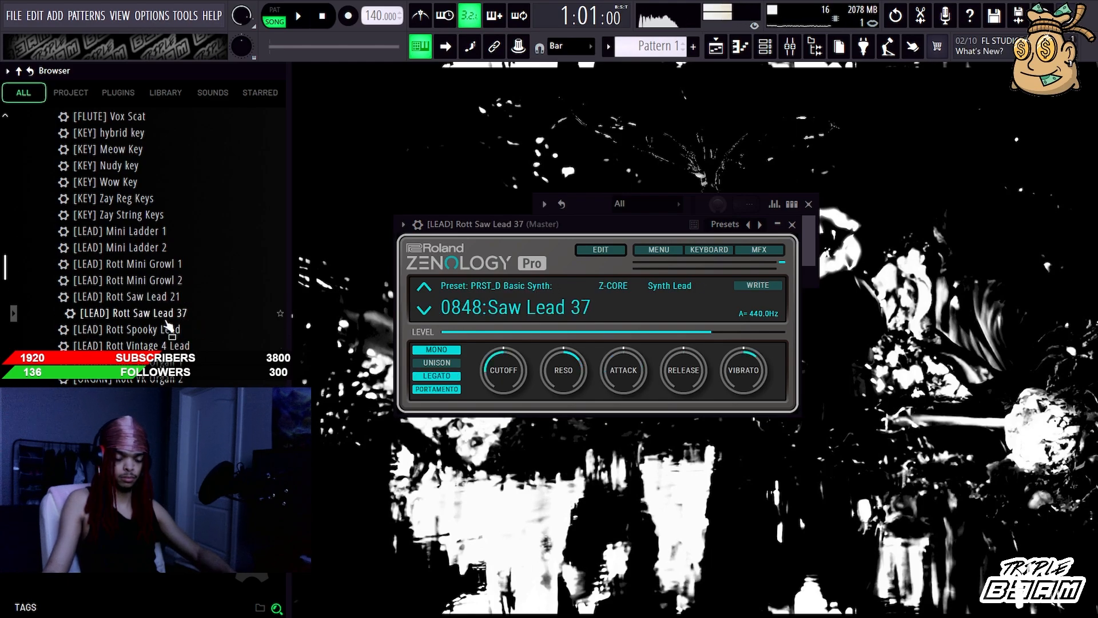
Step: Audition the presets Rott Awakening Pad, Rott Vintage 4 Lead, Ghetto Pizz, Glicktoven Solo Vln and Violin Run Minor
scroll(169, 324, down, 6)
scroll(171, 257, up, 2)
click(175, 215)
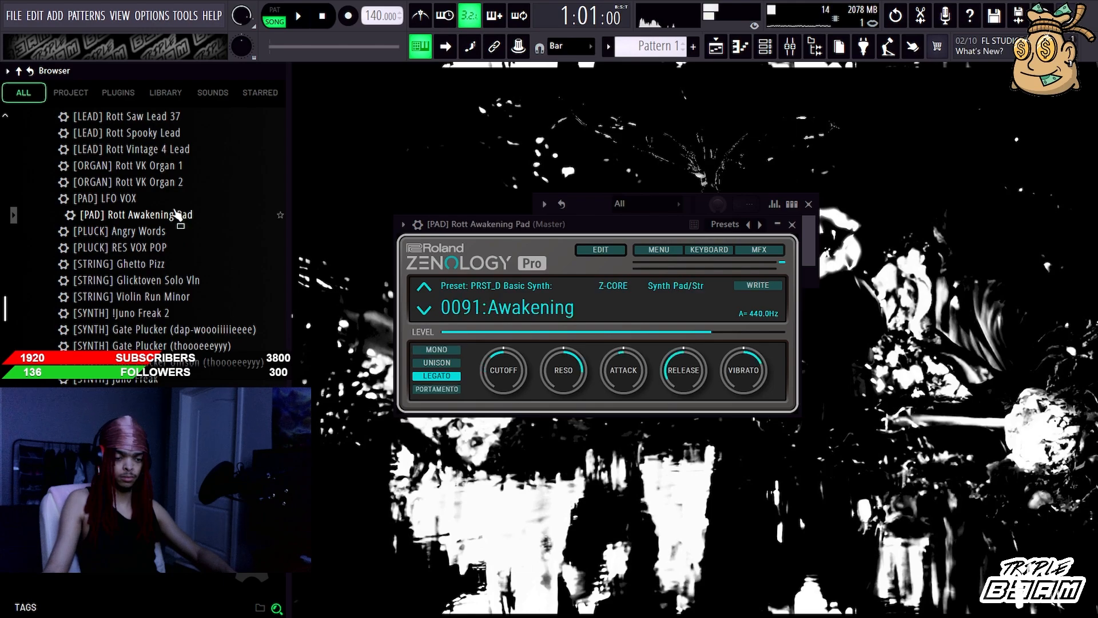
click(182, 150)
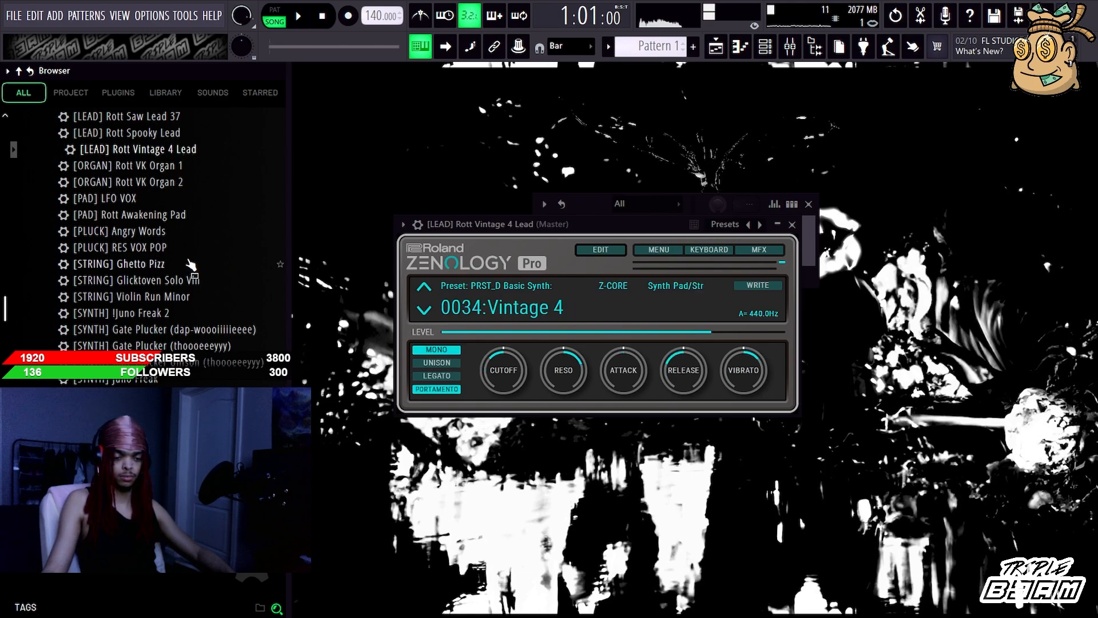
click(189, 264)
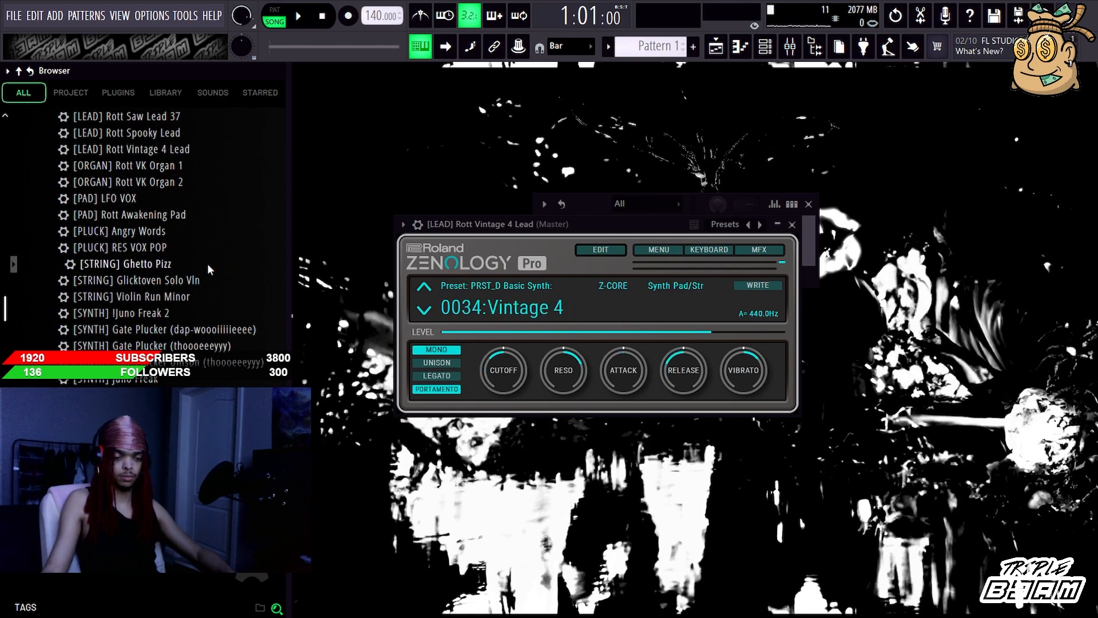
click(191, 281)
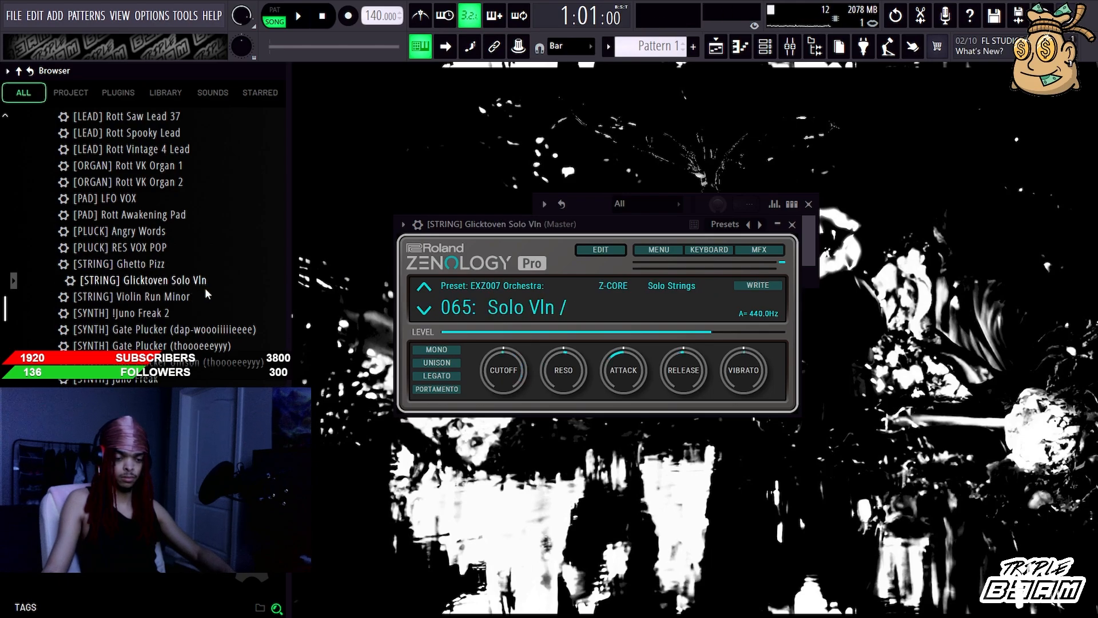
click(178, 298)
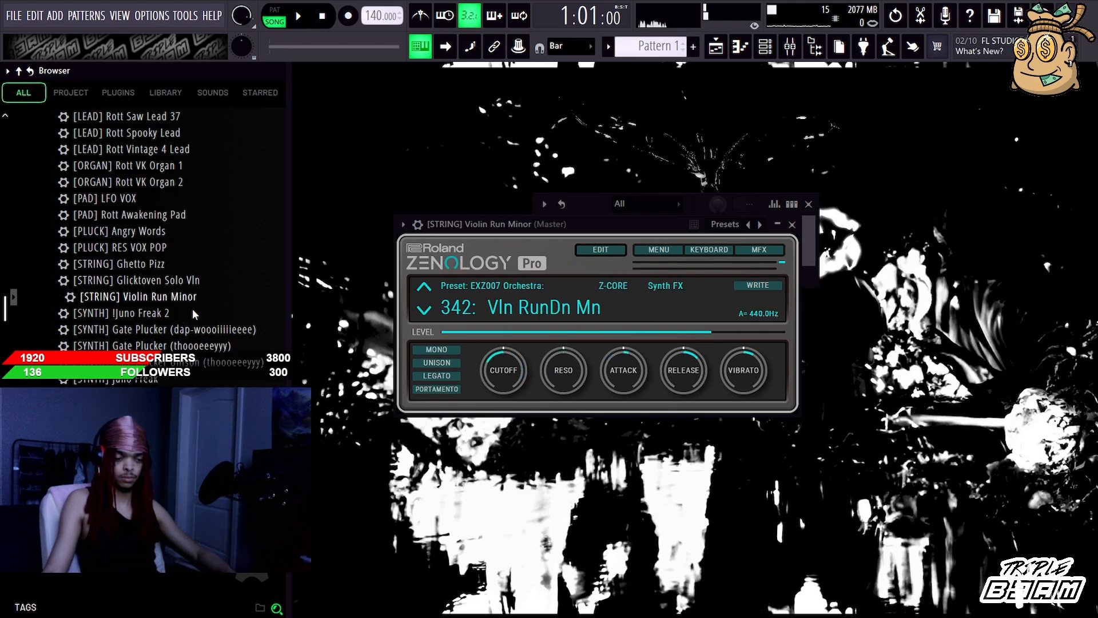
Step: Audition the brass presets Brass 2 and Brass 1, and load Rott Velo Brassman on the channel
scroll(184, 297, up, 4)
scroll(186, 299, up, 2)
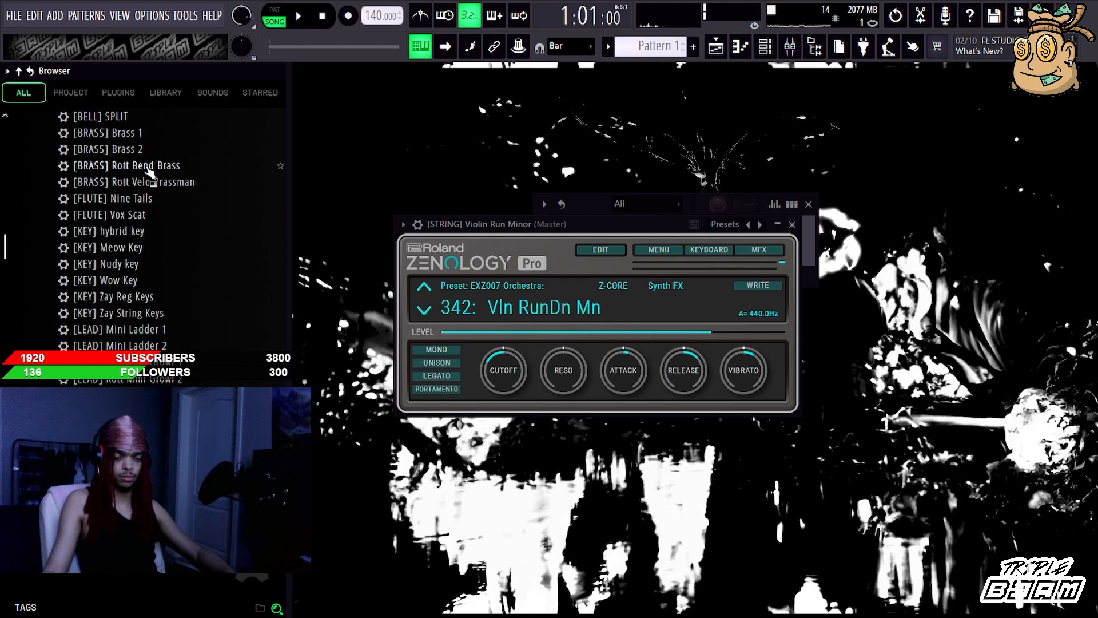
click(148, 149)
click(143, 135)
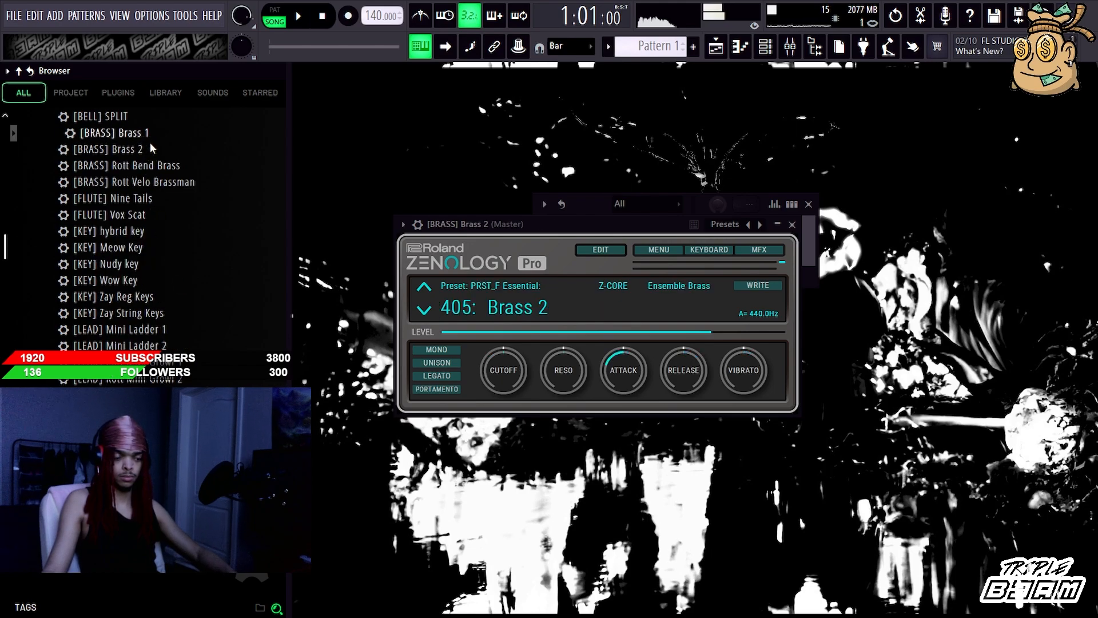
click(157, 182)
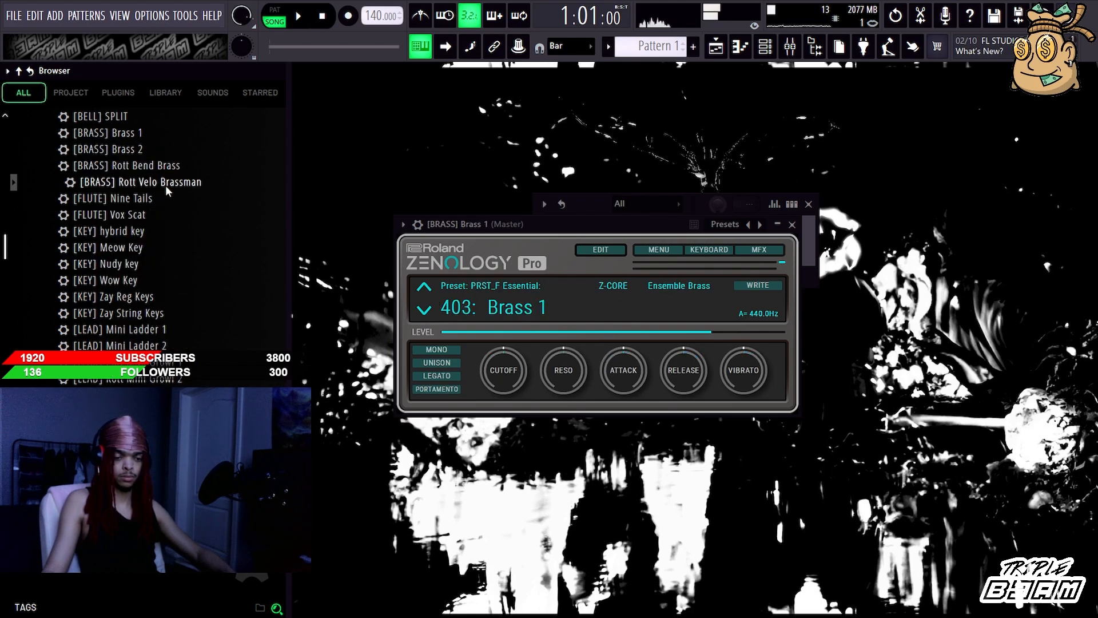
Step: Add the [FLUTE] Nine Tails preset as a second channel and close both plugin windows
click(150, 200)
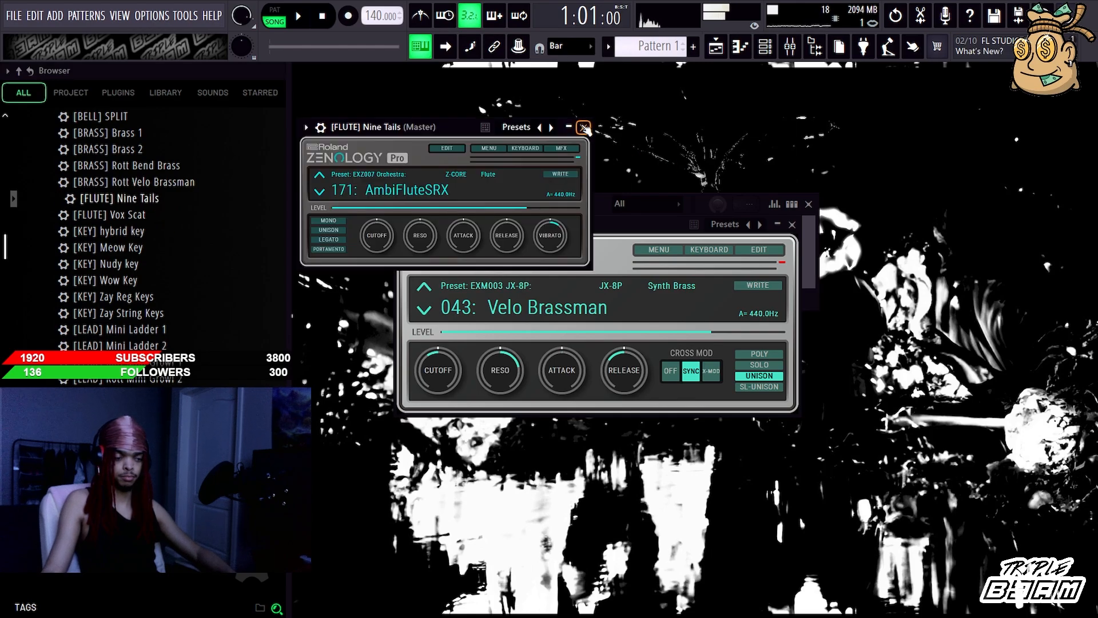
click(584, 127)
click(792, 224)
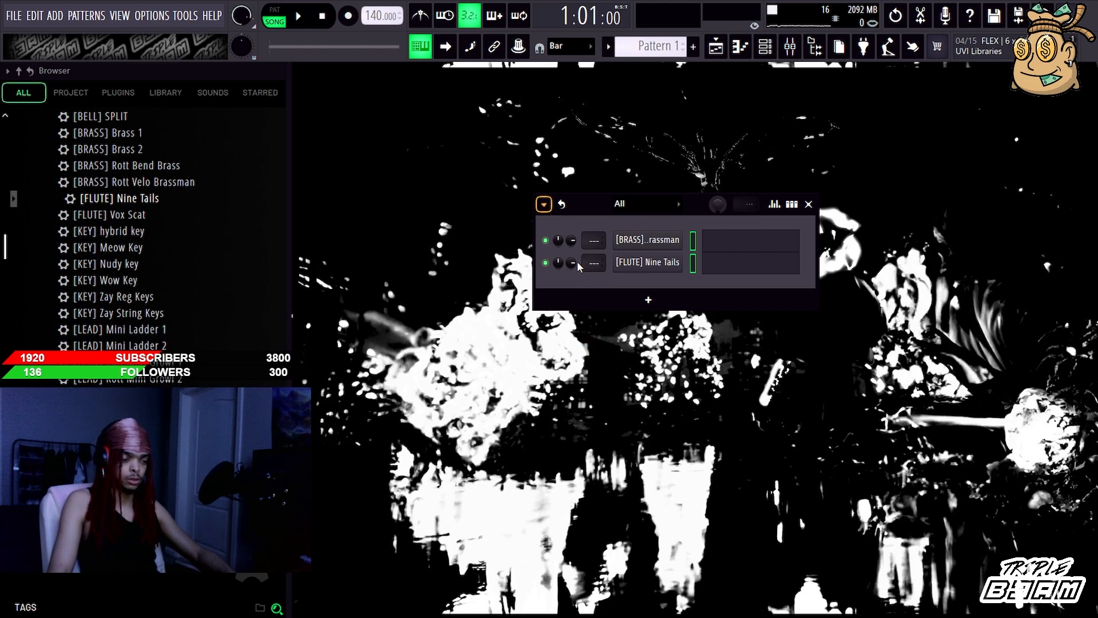
Step: Remove the Rott Velo Brassman and Nine Tails channels and collapse the Zenology Bank [JG4] folder
key(alt+Delete)
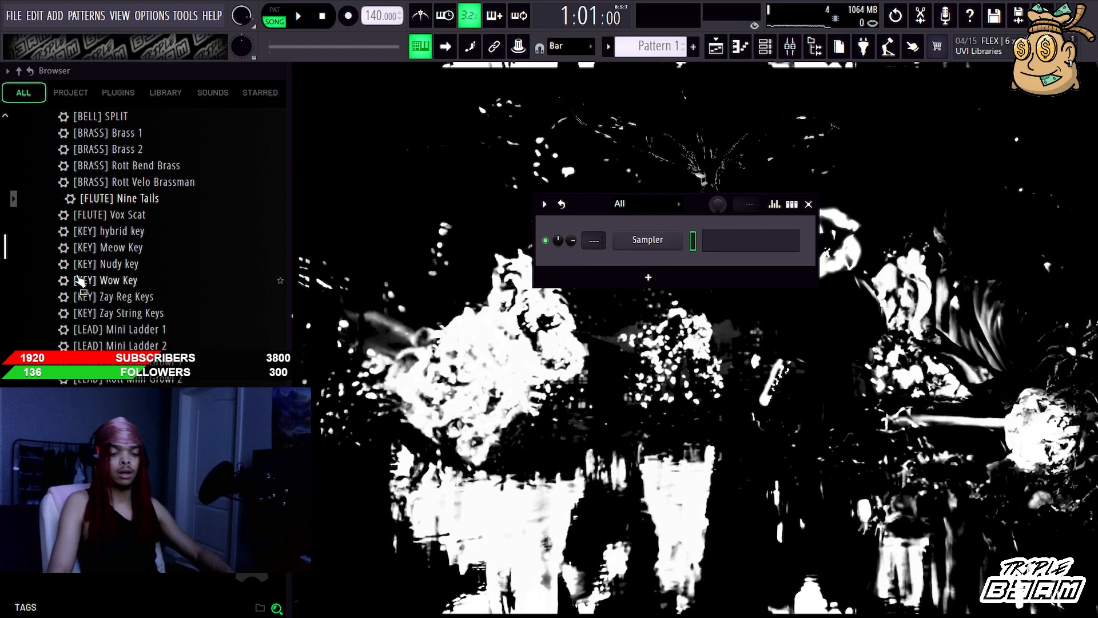
scroll(83, 280, up, 7)
click(123, 314)
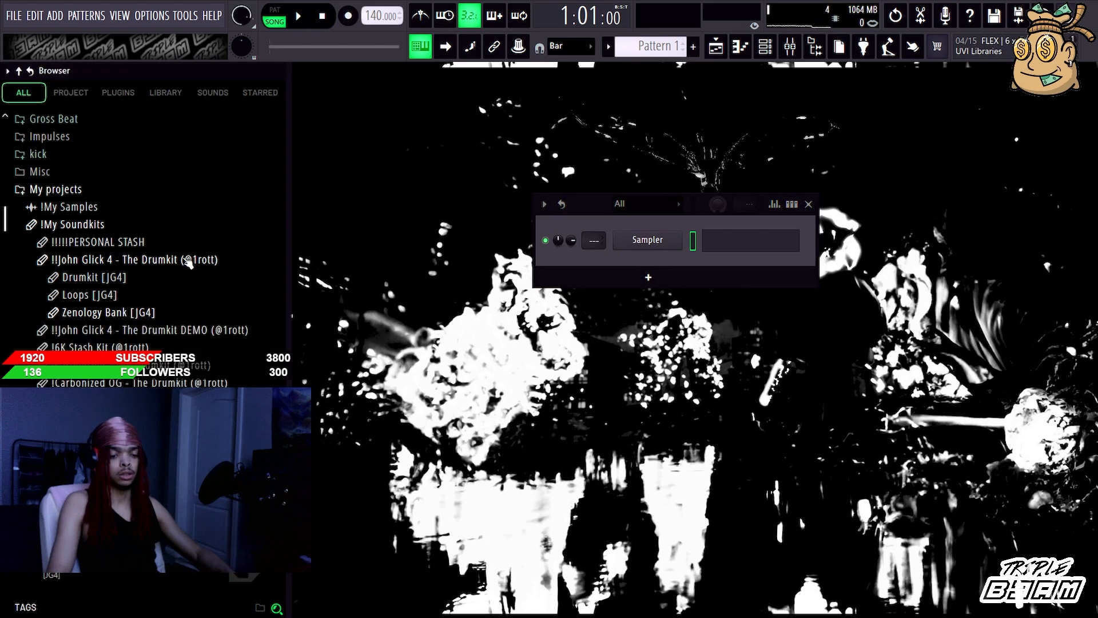
Step: Close the !My Soundkits folder and open the DEEDOTWILL x DAWIZVRD B3AM T3CH DRUMKIT folder and its subfolder inside Drumkits 2024
drag(291, 284, 216, 279)
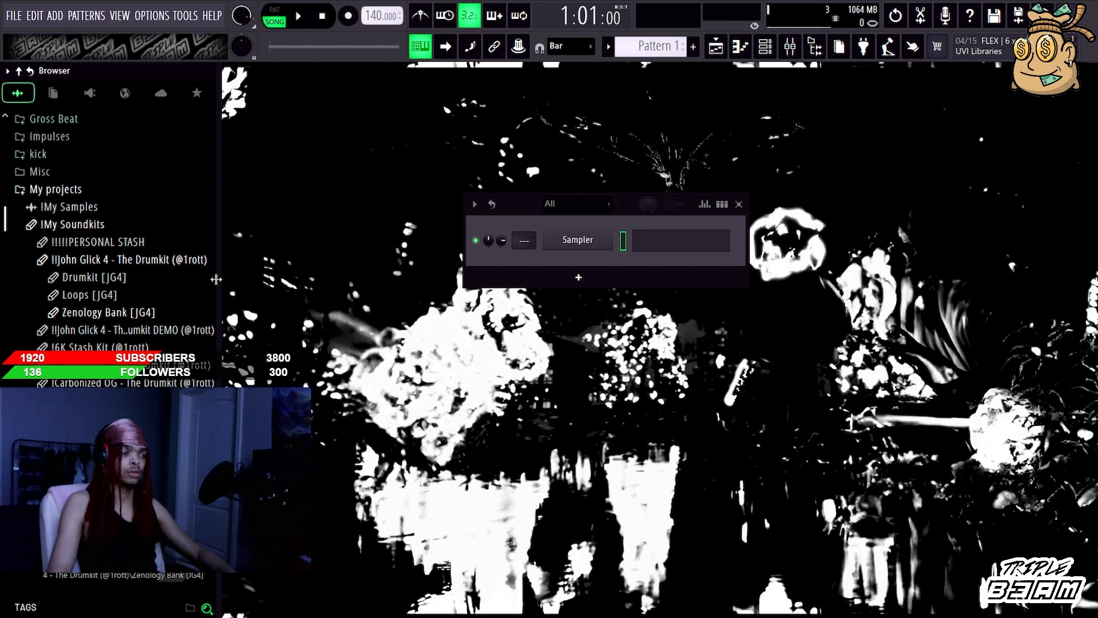
click(120, 259)
scroll(109, 246, down, 3)
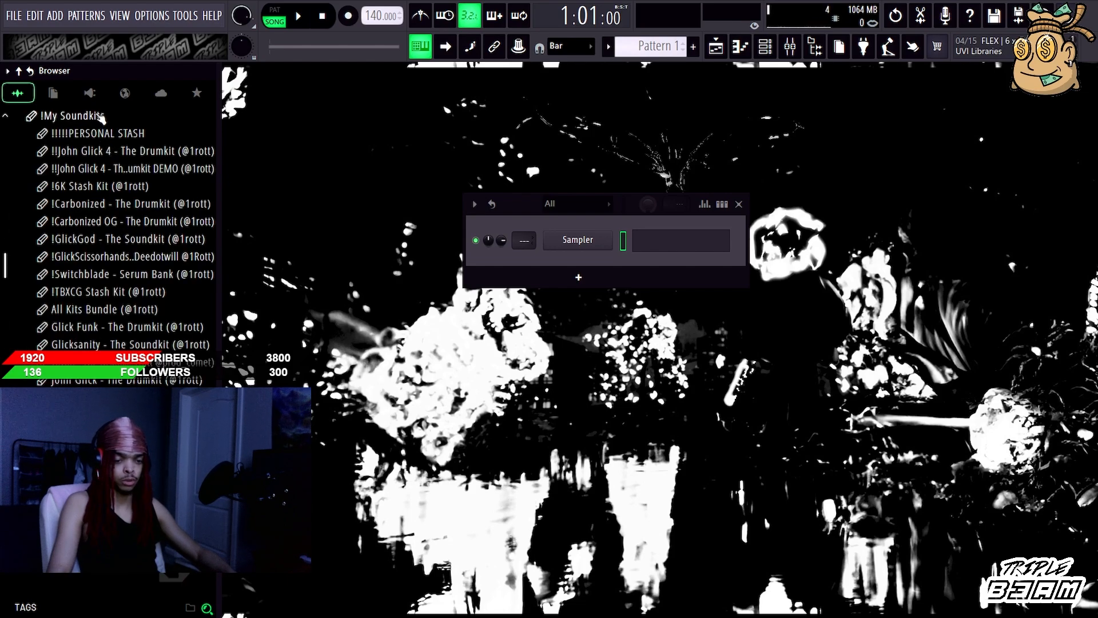
click(101, 116)
click(91, 204)
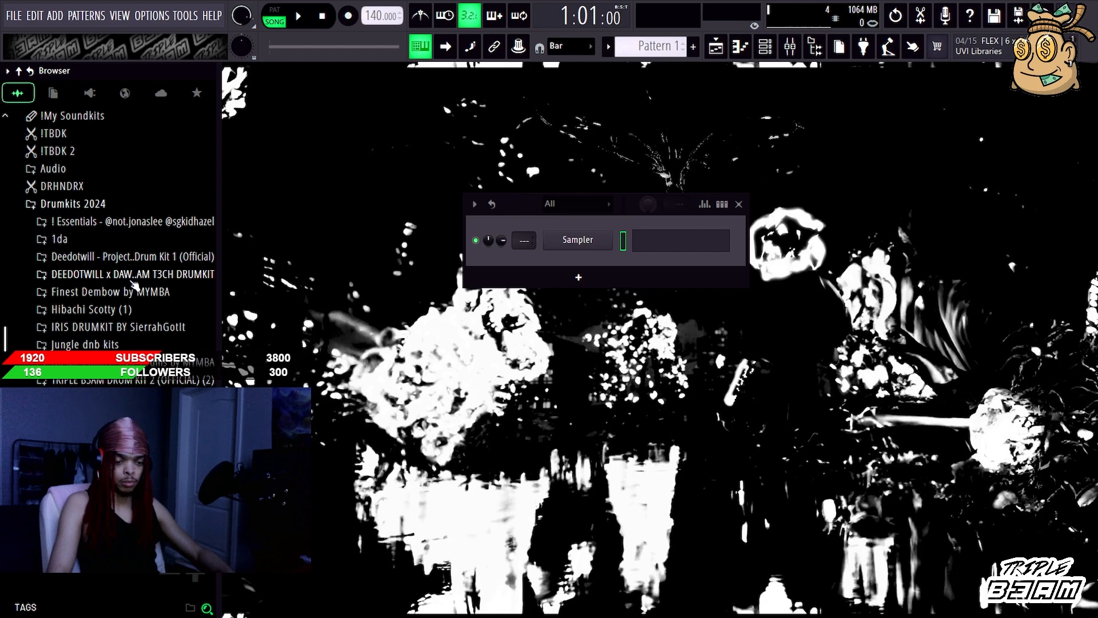
click(131, 277)
click(134, 293)
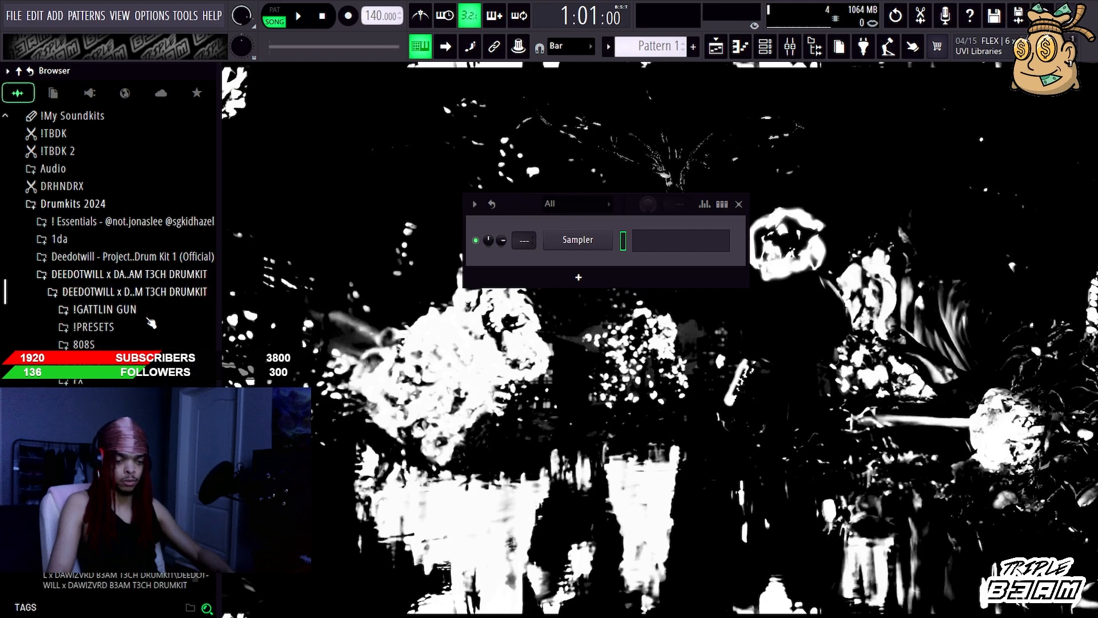
Step: Widen the browser slightly, look through the drumkit's subfolders and move the channel rack closer to the browser
drag(220, 342, 249, 342)
scroll(135, 341, down, 3)
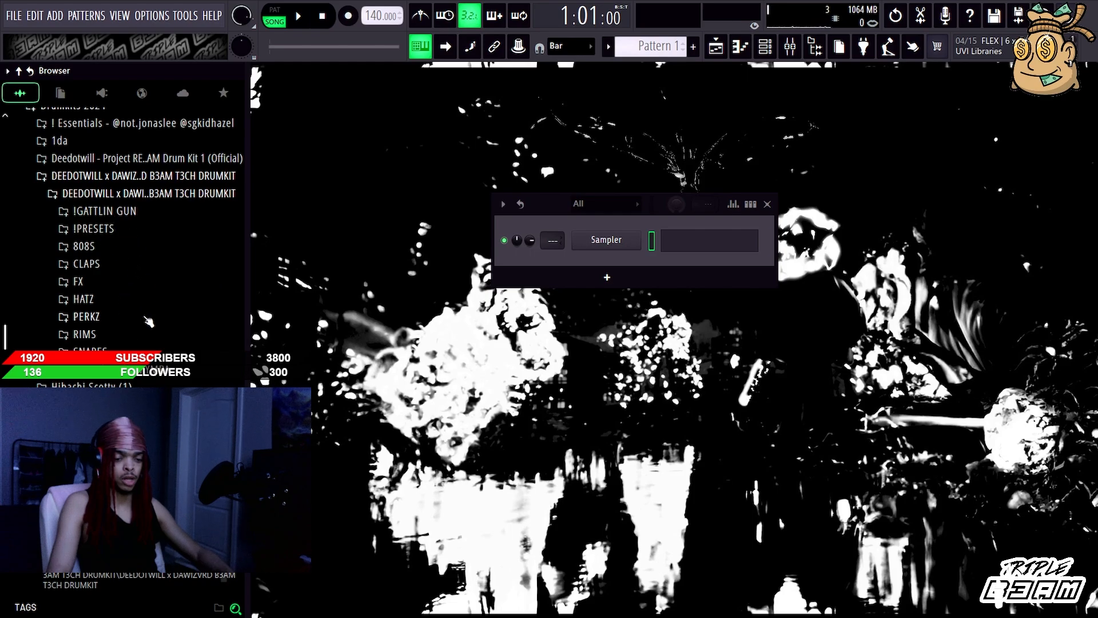
scroll(150, 332, down, 3)
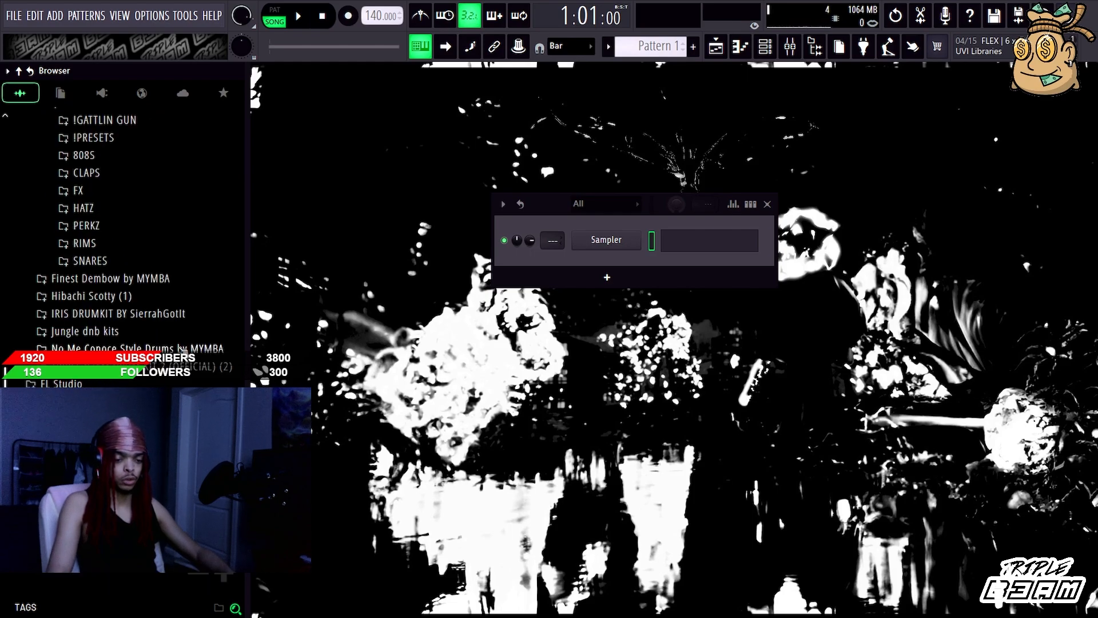
scroll(140, 275, up, 6)
scroll(131, 234, down, 3)
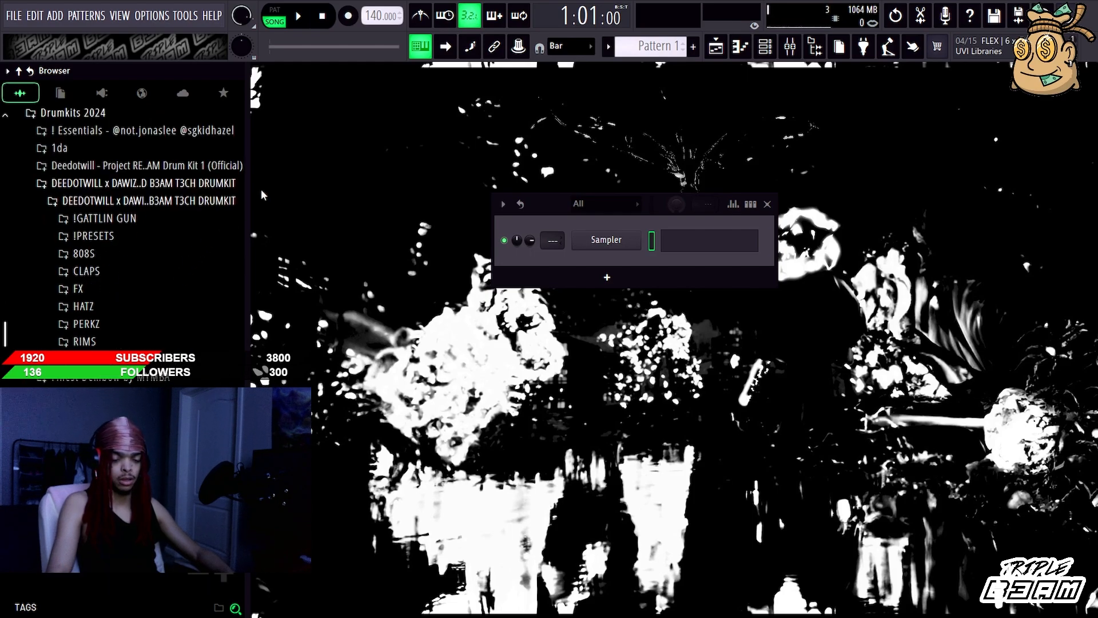
drag(545, 210, 445, 201)
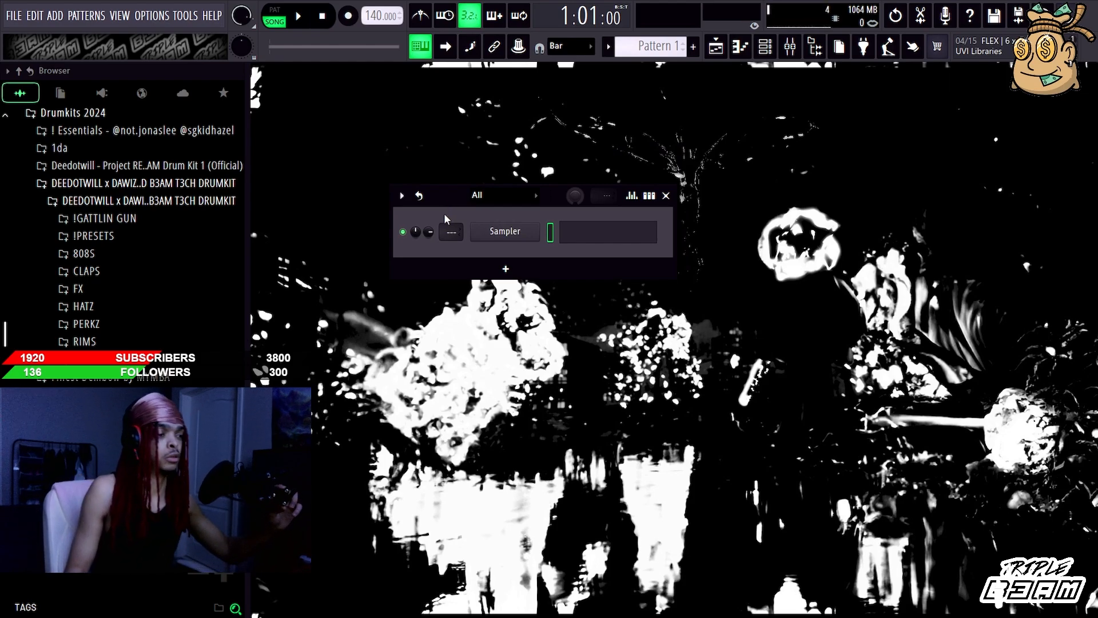
scroll(153, 167, down, 2)
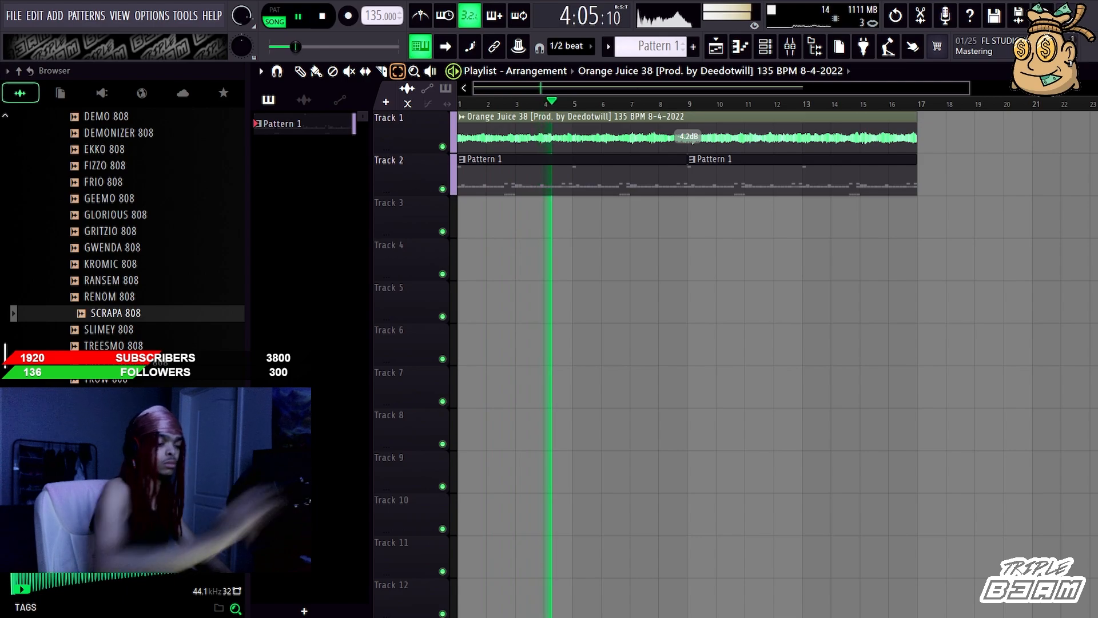
Step: Restart playback of the Orange Juice 38 arrangement and show the channel rack
key(space)
key(space)
click(771, 50)
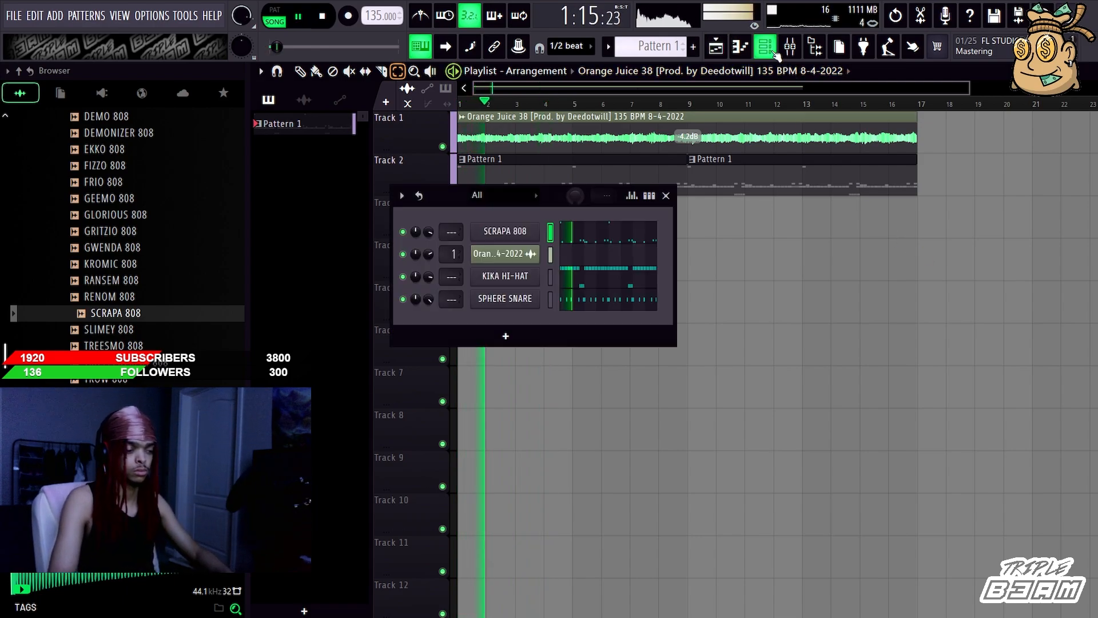
Step: Collapse the 808S folder and browse the drumkit's HATZ folder for open hats
scroll(94, 268, up, 6)
click(114, 311)
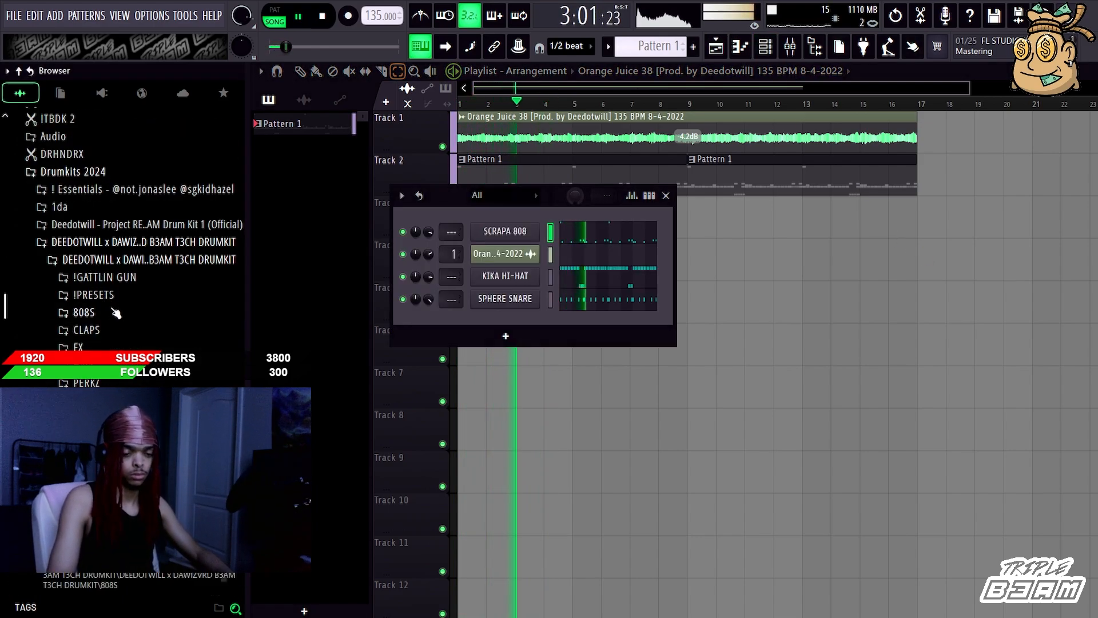
click(118, 365)
click(122, 248)
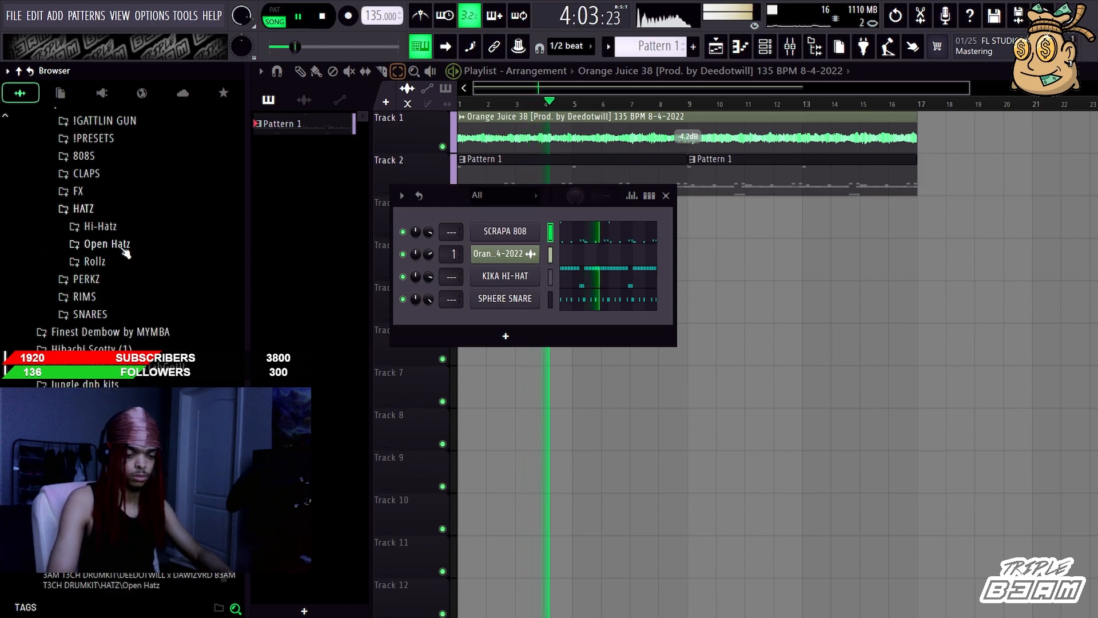
click(123, 245)
click(108, 343)
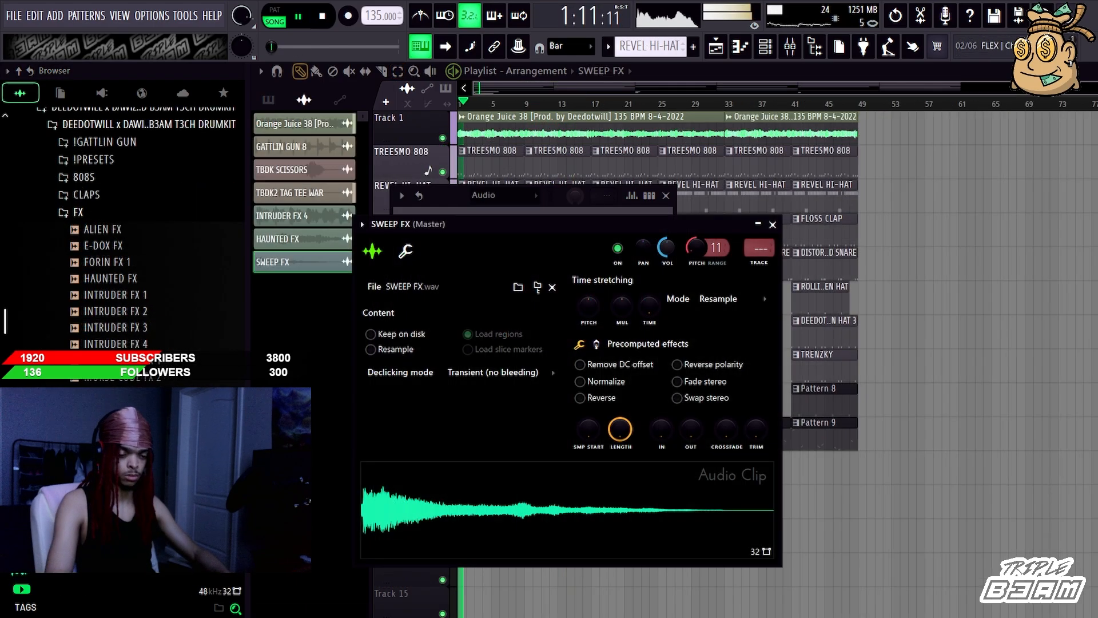
Step: Close the SWEEP FX settings and copy the INTRUDER FX 4 clip on Track 11 from bar 17 to bar 33
right_click(855, 519)
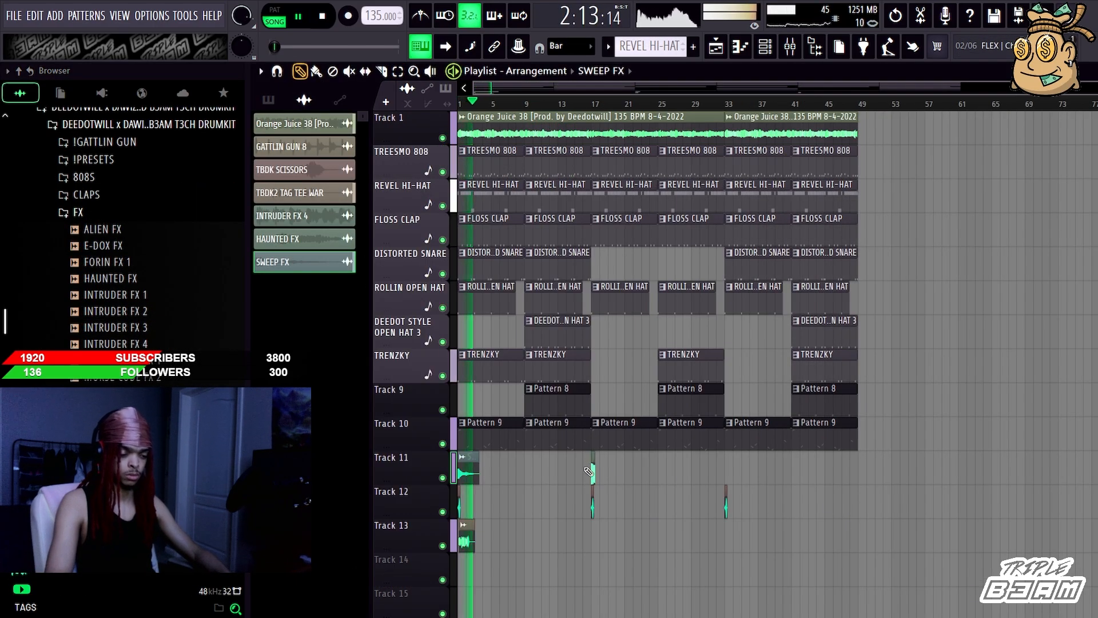
shift+drag(593, 473, 726, 472)
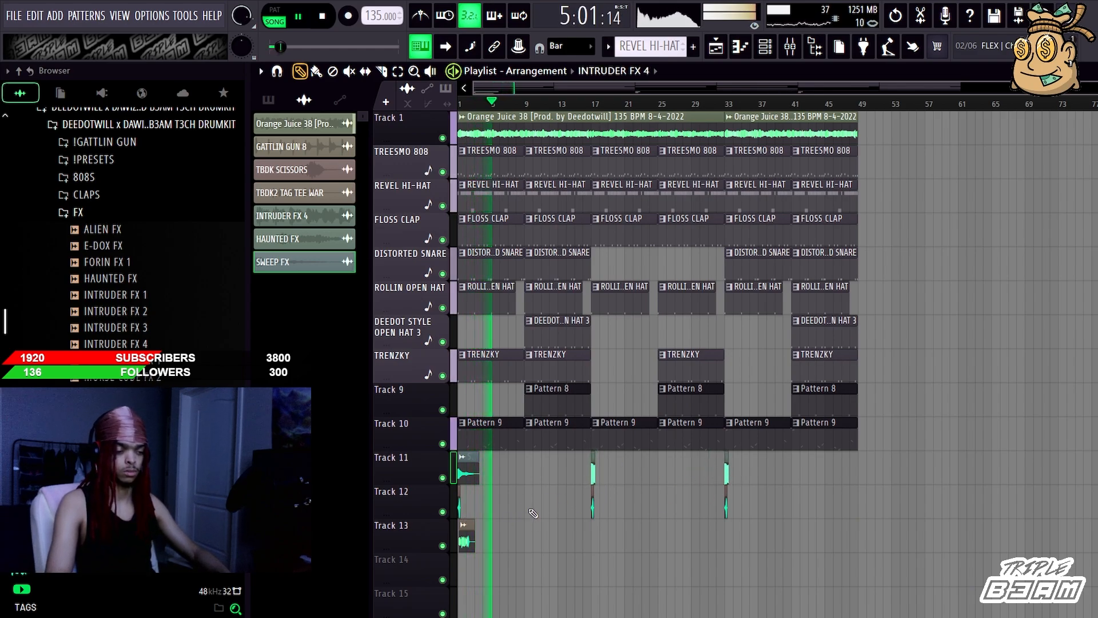
Step: Examine the notes of the REVEL HI-HAT pattern in the piano roll and return to the playlist
double_click(502, 189)
drag(737, 93, 462, 94)
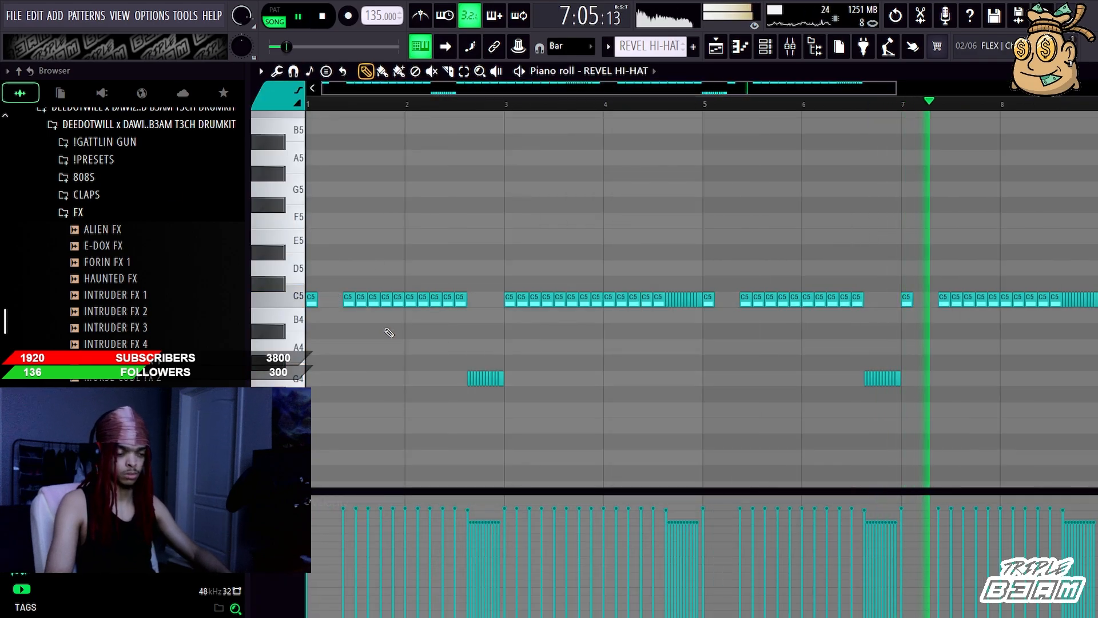
key(F5)
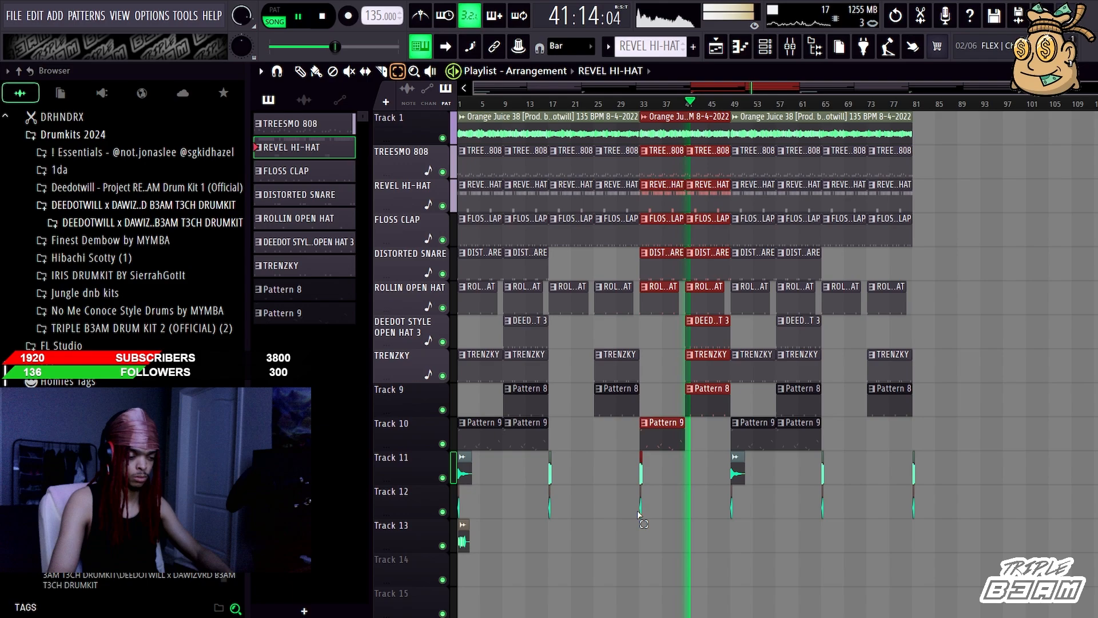
Step: Select all clips in bars 33 to 48 of the playlist and copy the section to bar 81
drag(640, 518, 724, 172)
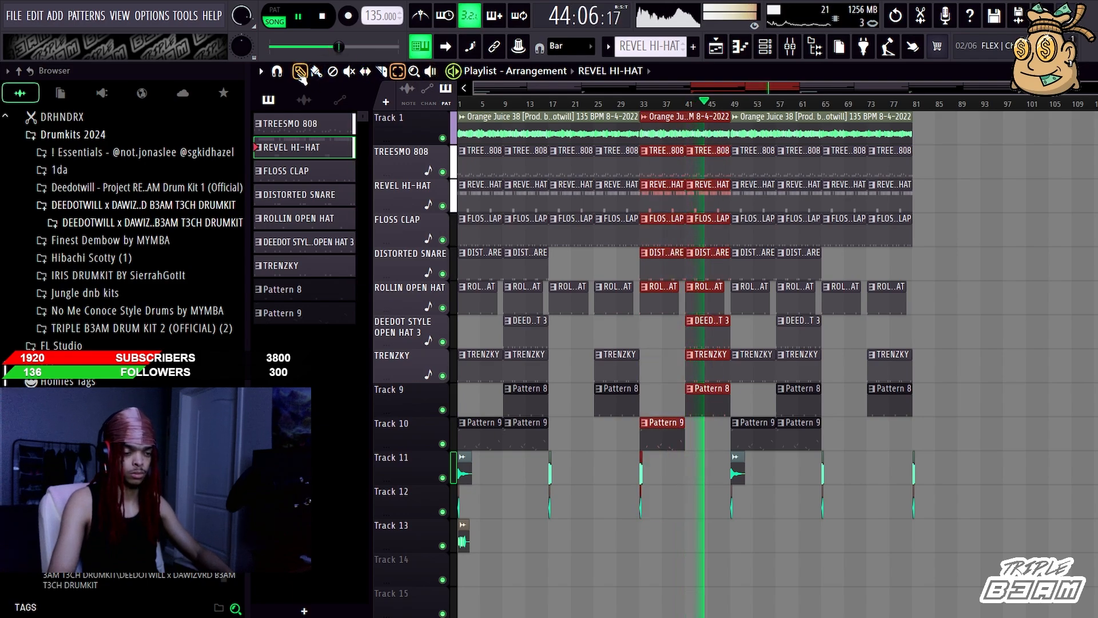
drag(673, 192, 938, 191)
ctrl+click(959, 514)
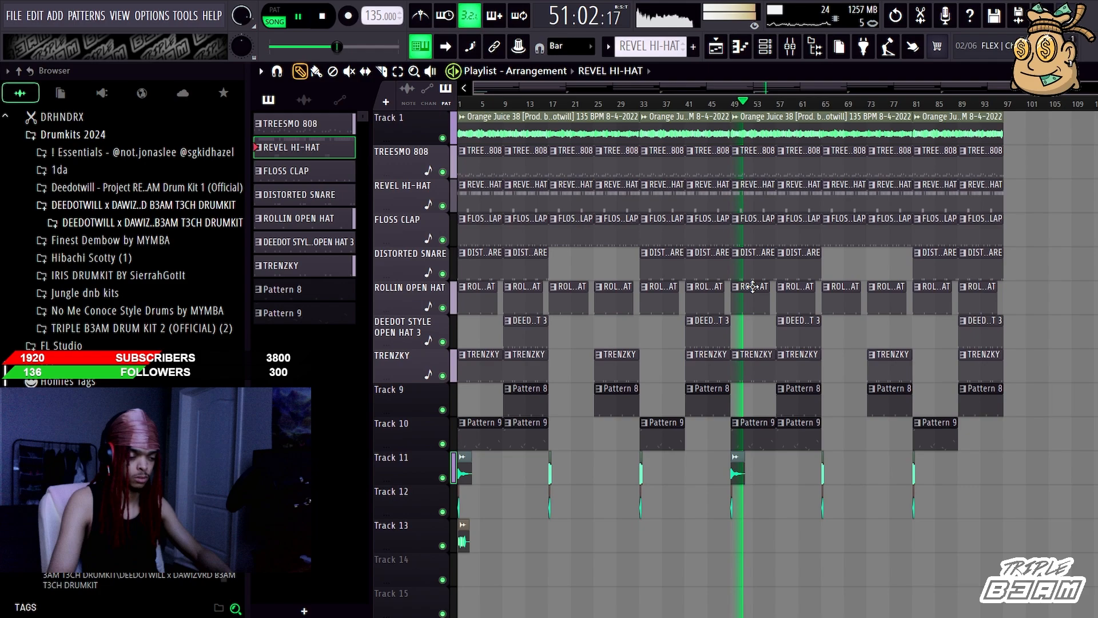
Step: Switch the channel rack to the Hihats group and add the Clean Open Hat sample from the open hats folder
click(558, 127)
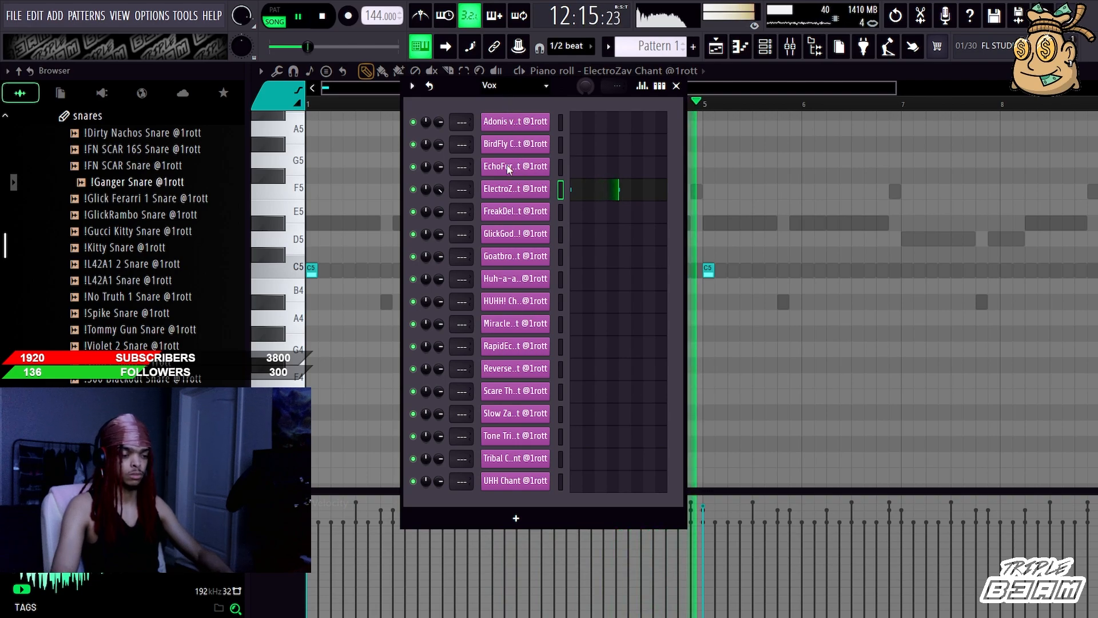
key(Page_Down)
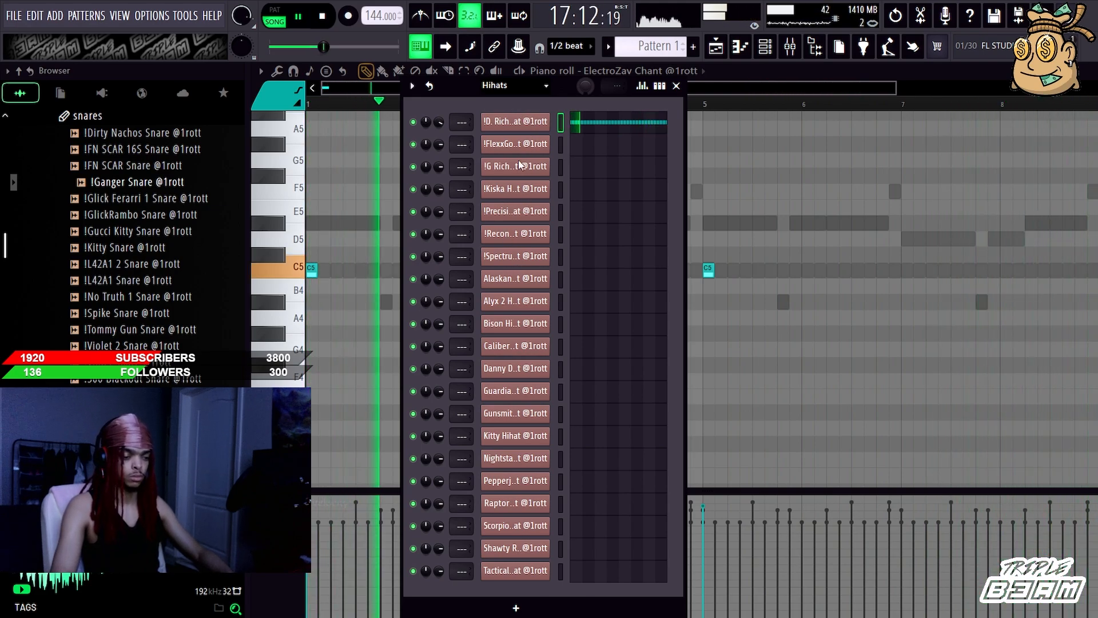
click(115, 119)
scroll(130, 152, up, 3)
click(127, 243)
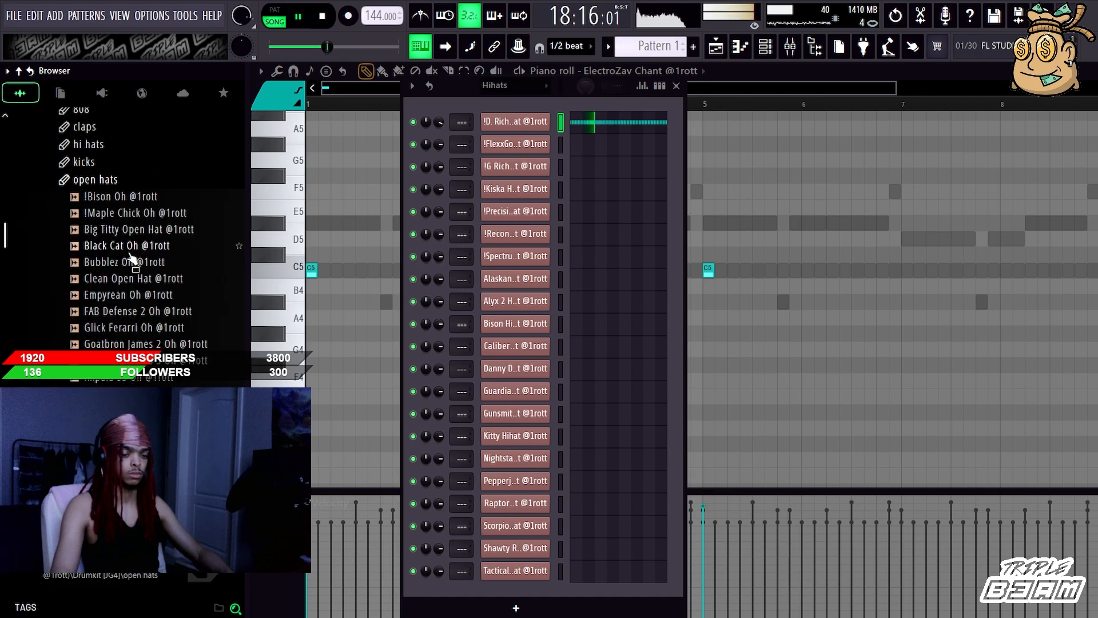
click(137, 278)
drag(174, 290, 501, 155)
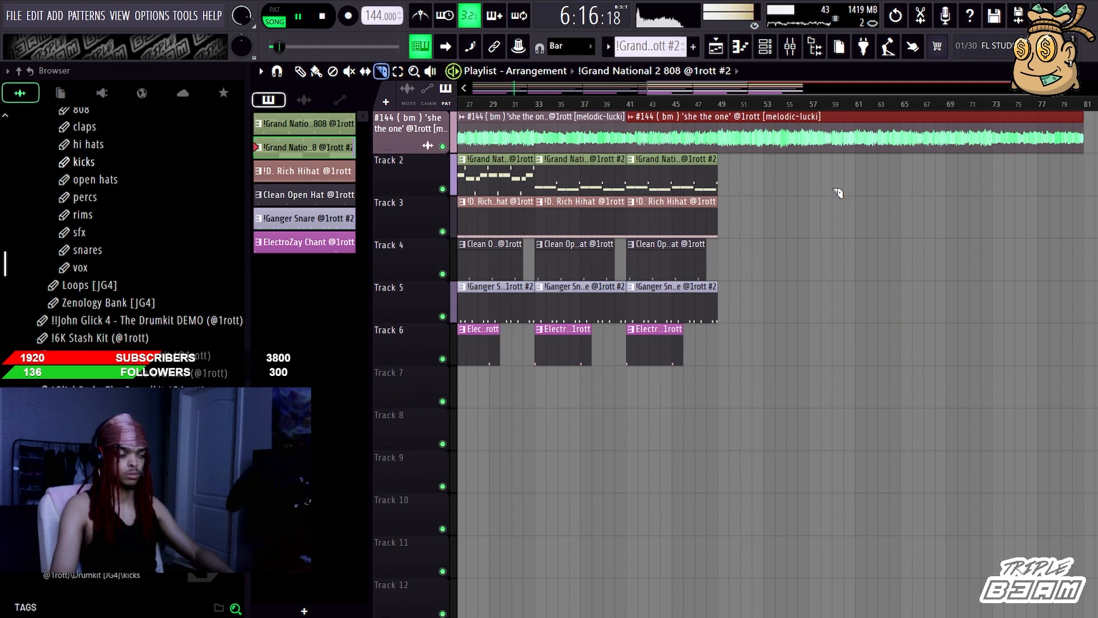
Step: Restore the deleted first part of the sliced second melody clip and delete the part after bar 57 instead
key(c)
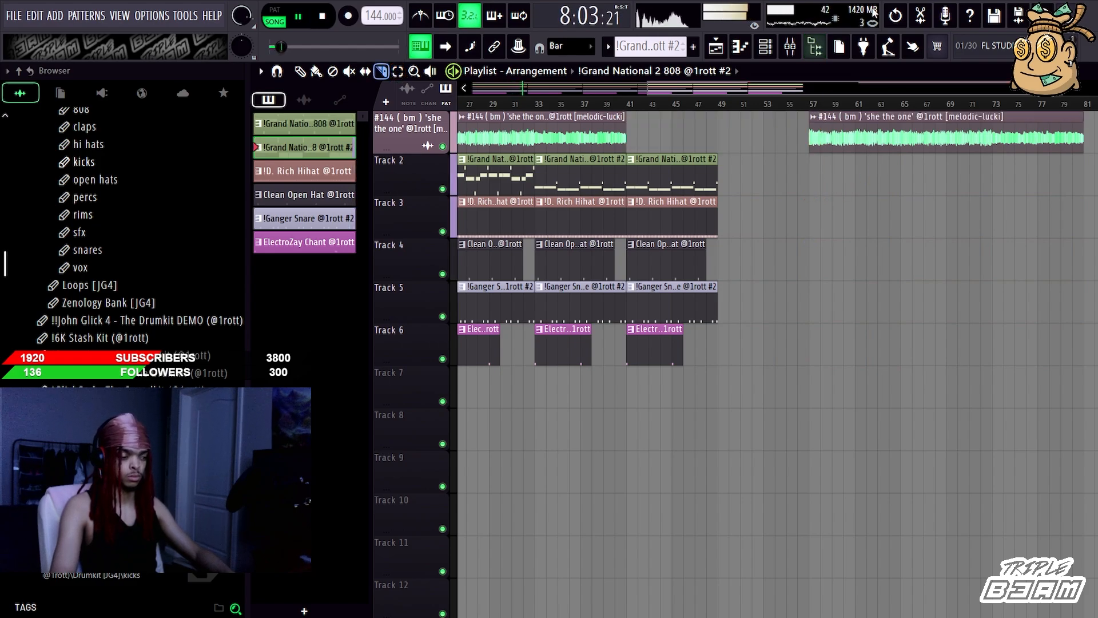
click(895, 16)
mouse_move(834, 182)
mouse_down()
mouse_move(833, 127)
mouse_move(817, 116)
mouse_move(577, 91)
mouse_up()
click(301, 71)
right_click(826, 137)
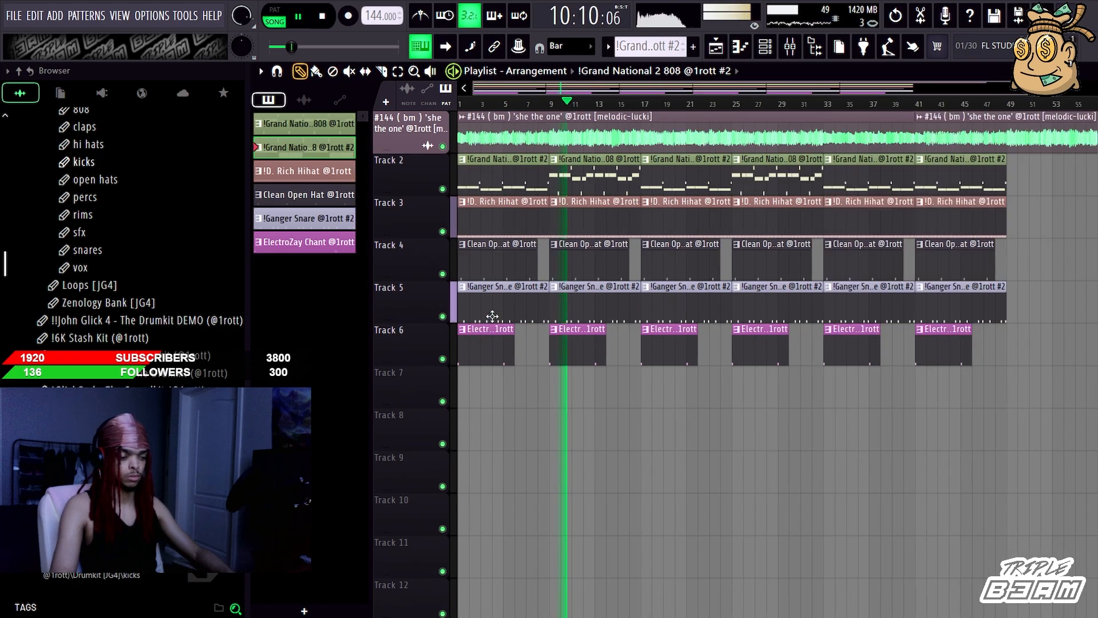
Step: Delete the ElectroZay Chant clip at bar 1, and try removing the first Ganger Snare clip before undoing that deletion
right_click(498, 346)
right_click(497, 303)
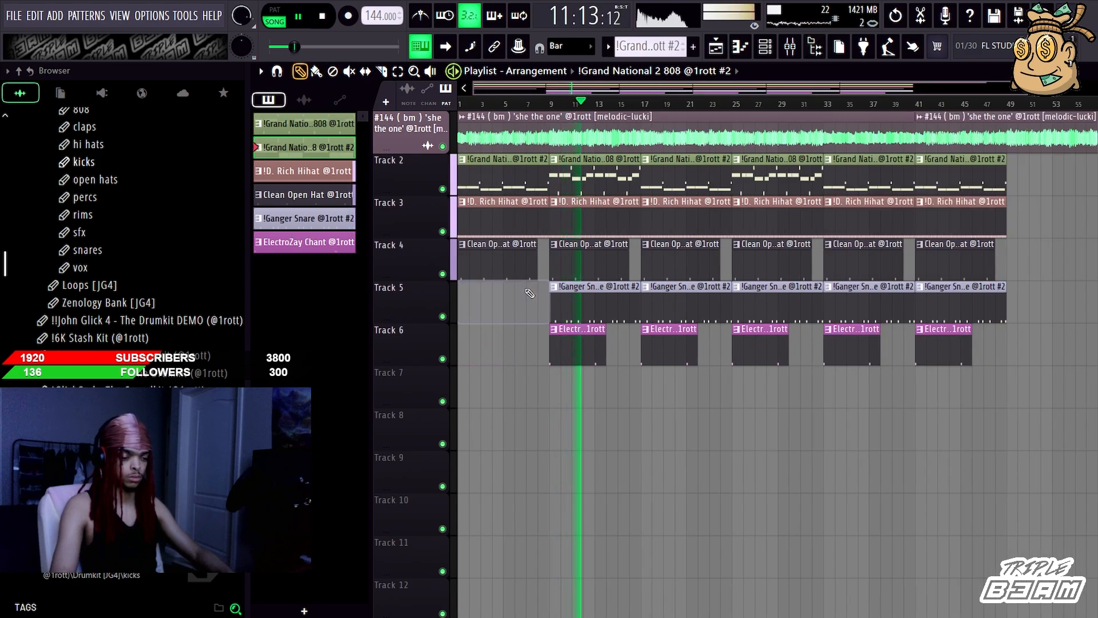
click(896, 16)
Step: Delete the Clean Open Hat clips at bars 1, 9, 25 and 41, and cut bars 31 and 32 out of the hi-hat and snare clips
right_click(497, 260)
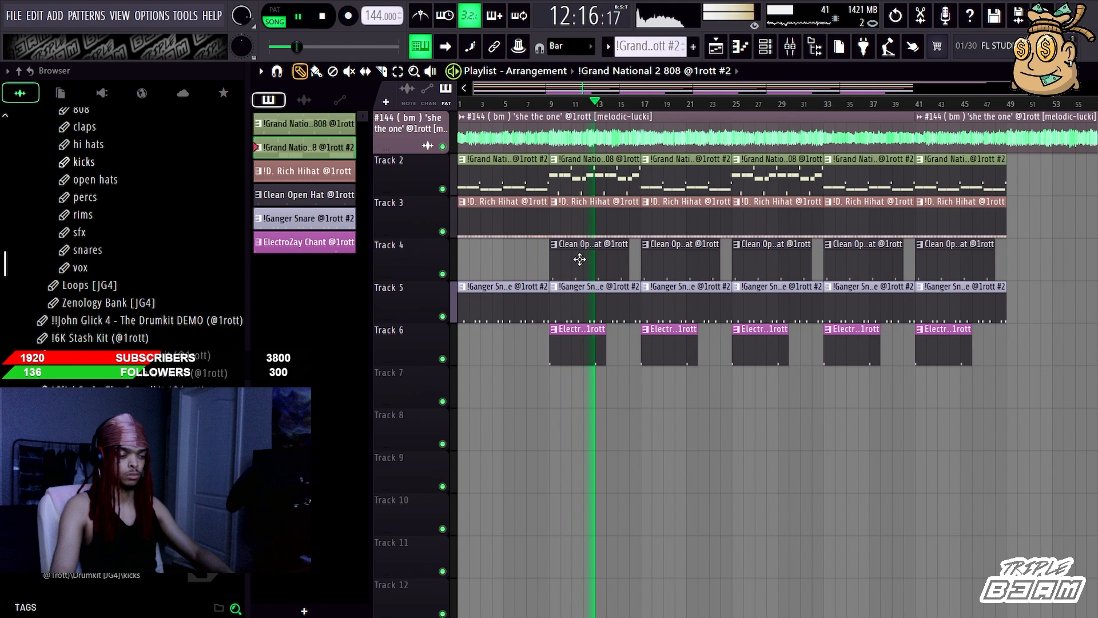
right_click(589, 261)
right_click(784, 260)
right_click(926, 263)
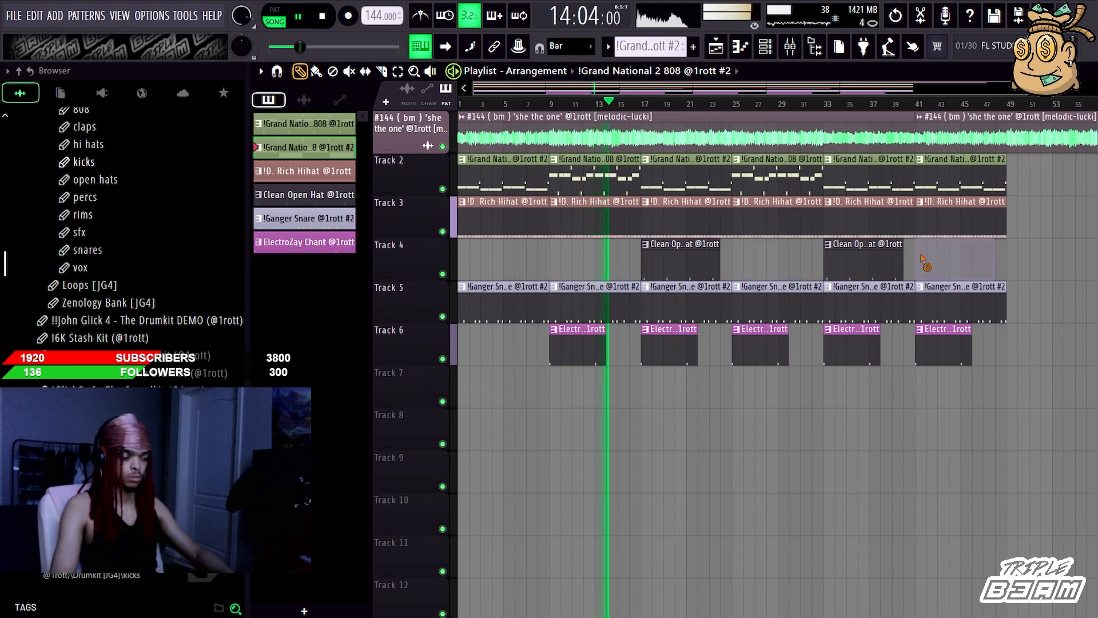
click(382, 72)
drag(801, 451, 807, 200)
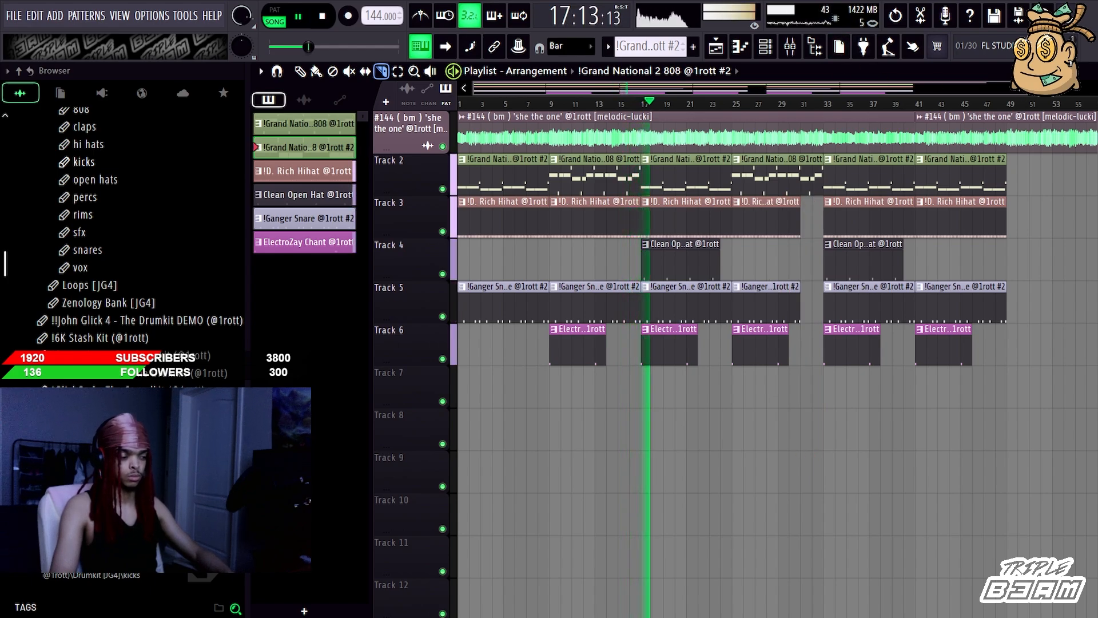
Step: Select the whole arrangement and duplicate it twice after the original
scroll(636, 86, down, 3)
key(ctrl+a)
key(ctrl+b)
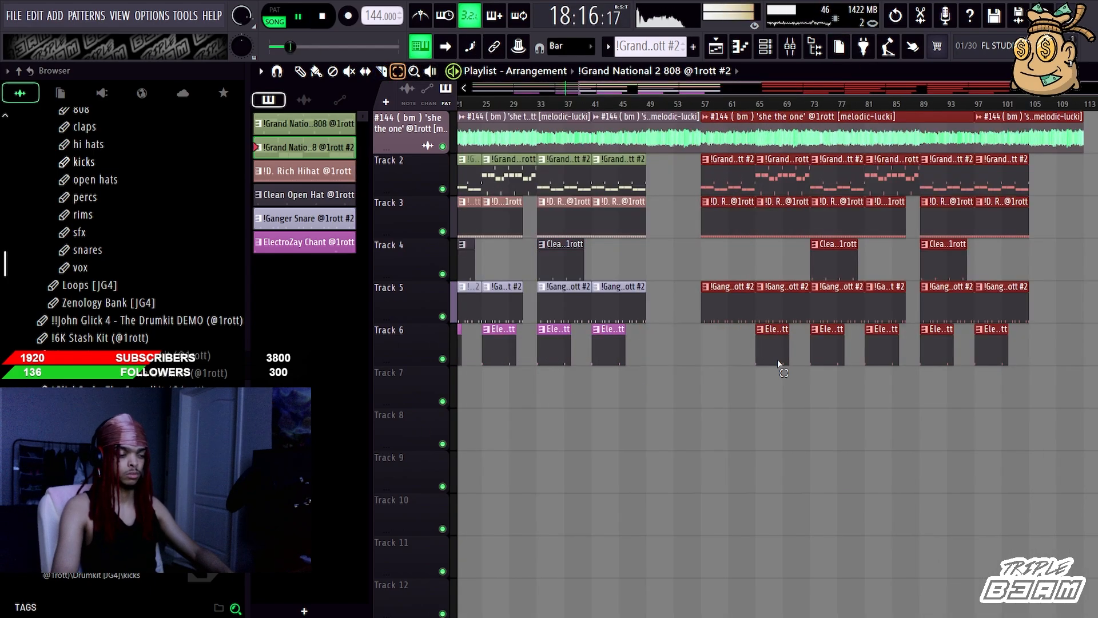
key(ctrl+b)
Step: Delete the third copy's drum clips from bar 137 and its last melody clip, and slice the remaining melody clip where the drums end
drag(1035, 175, 886, 441)
key(Delete)
right_click(1025, 139)
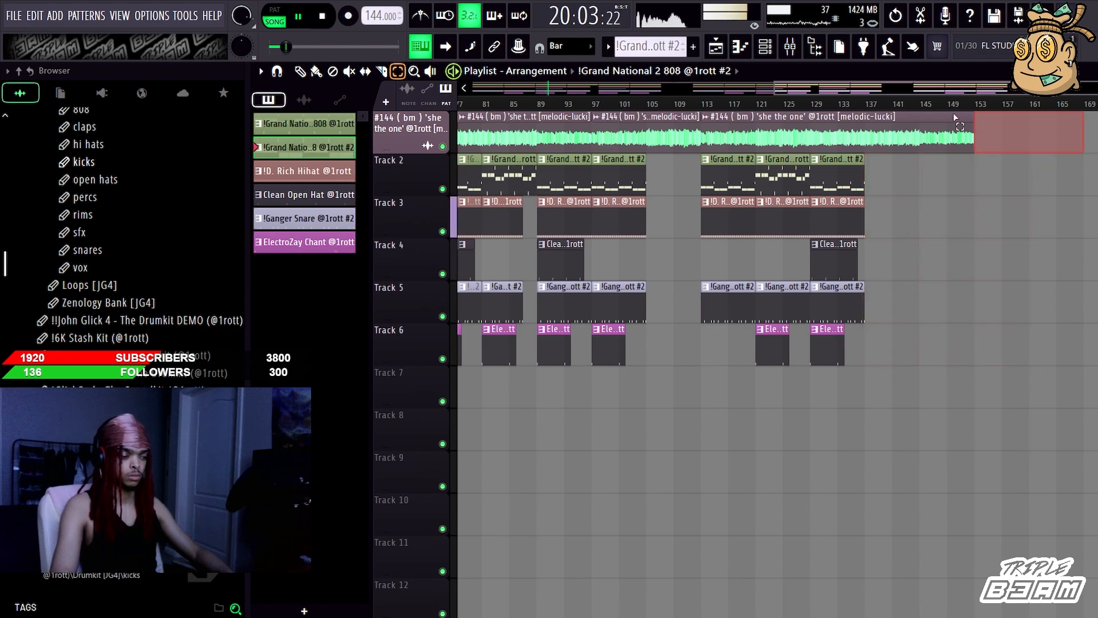
click(387, 75)
drag(888, 216, 870, 96)
click(617, 89)
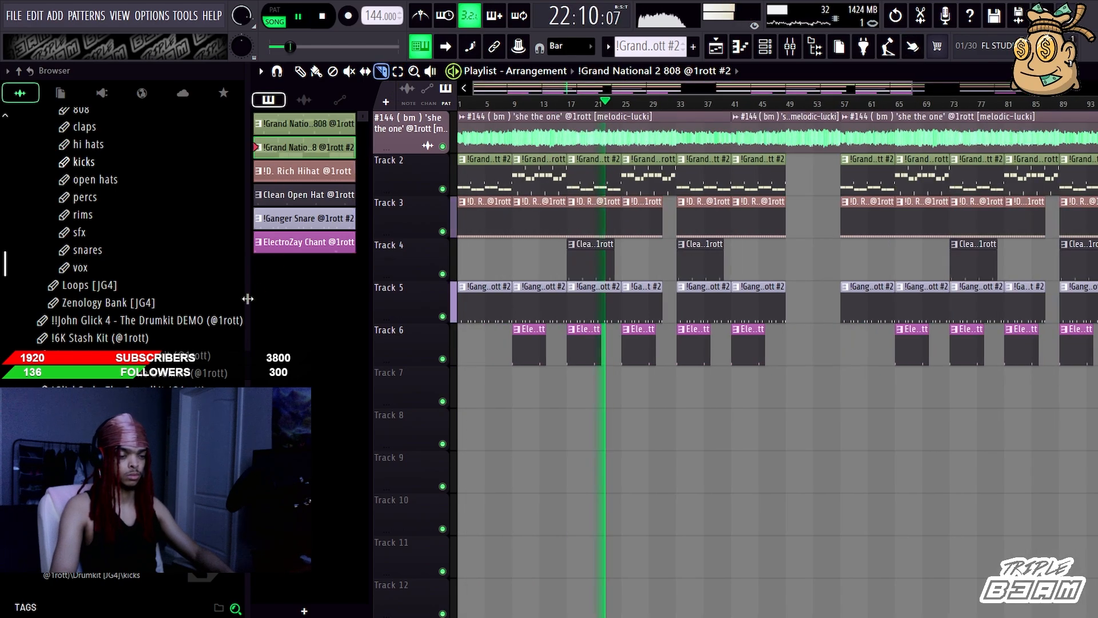
Step: Open the !TBDK 2 folder and place the TBDK2 TAG TEE WAR sample at bar 1 on Track 7
scroll(127, 320, up, 10)
scroll(126, 319, down, 4)
click(91, 250)
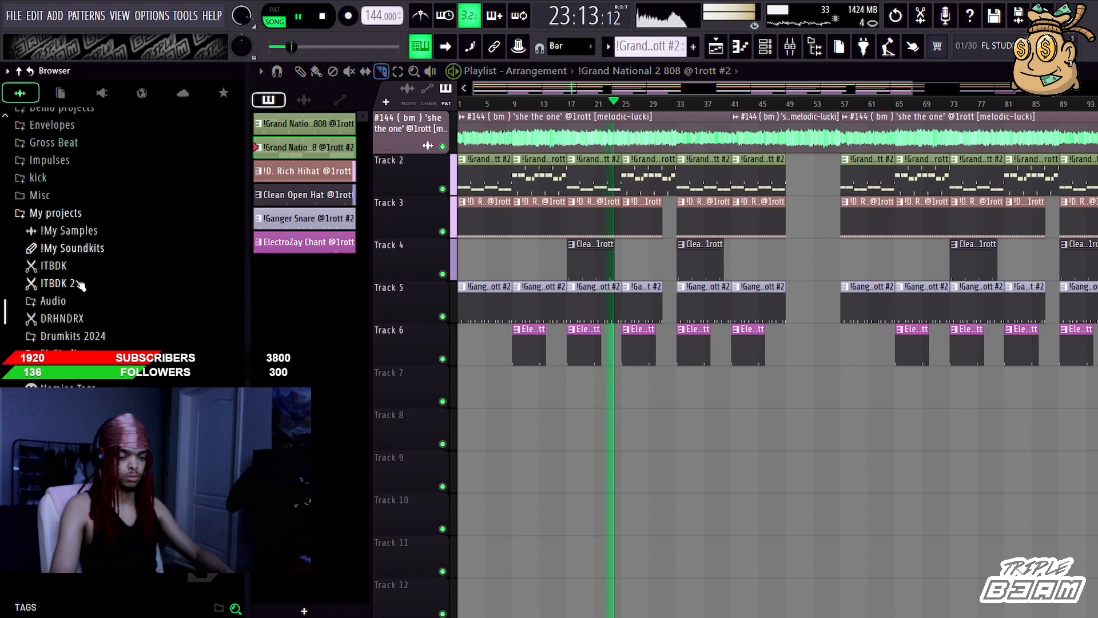
click(79, 284)
scroll(126, 228, down, 4)
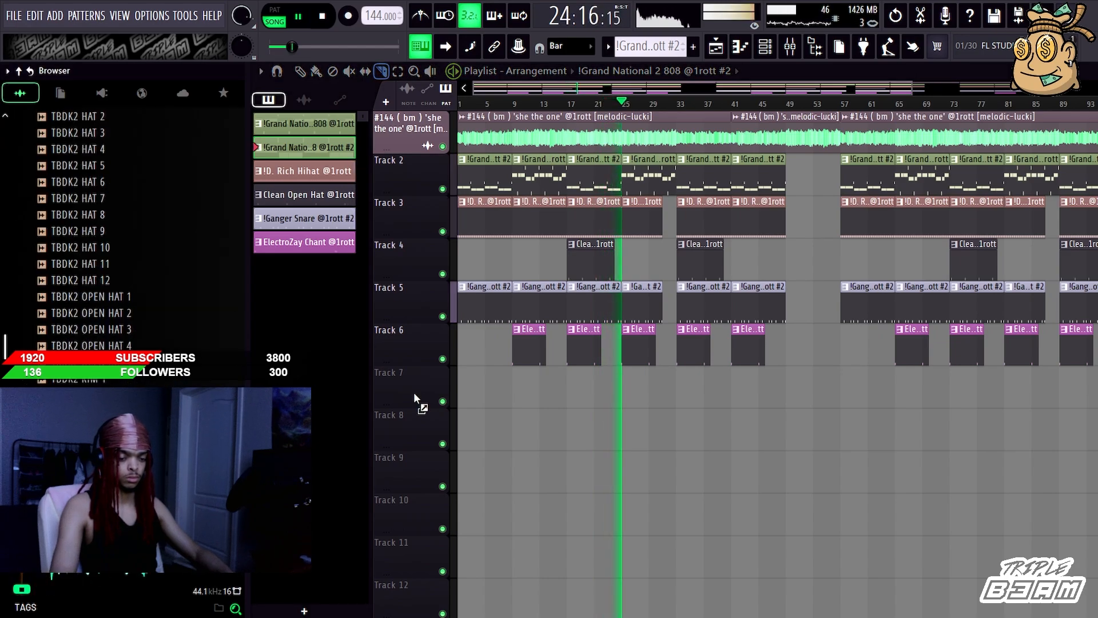
drag(465, 396, 463, 394)
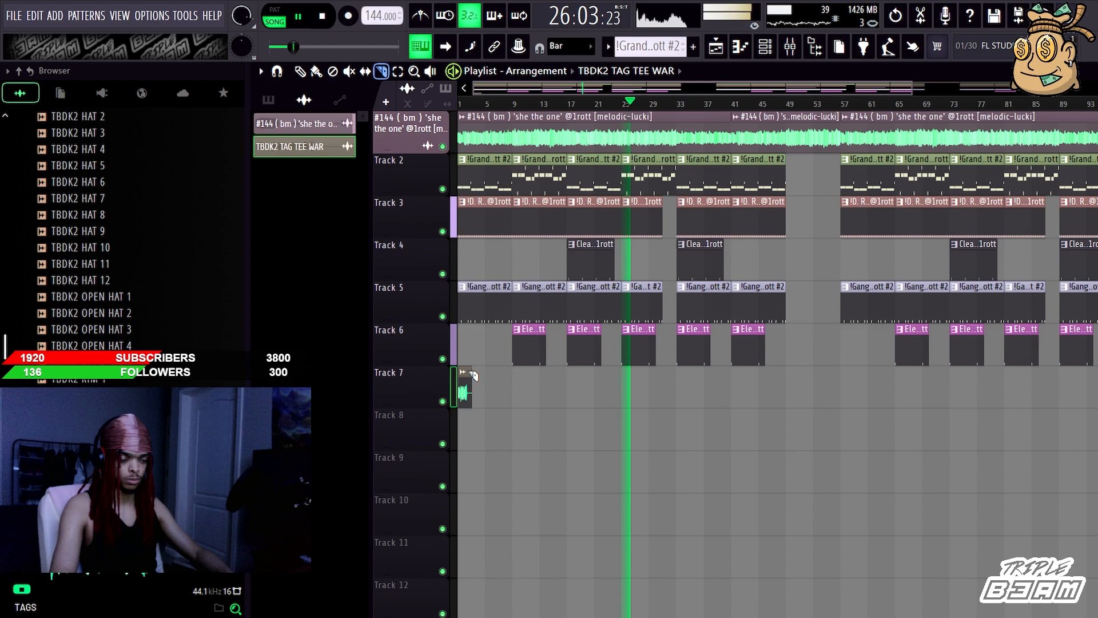
Step: Play the arrangement from bar 1, check the producer tag's channel in the channel rack and hide the rack again
click(459, 104)
click(765, 46)
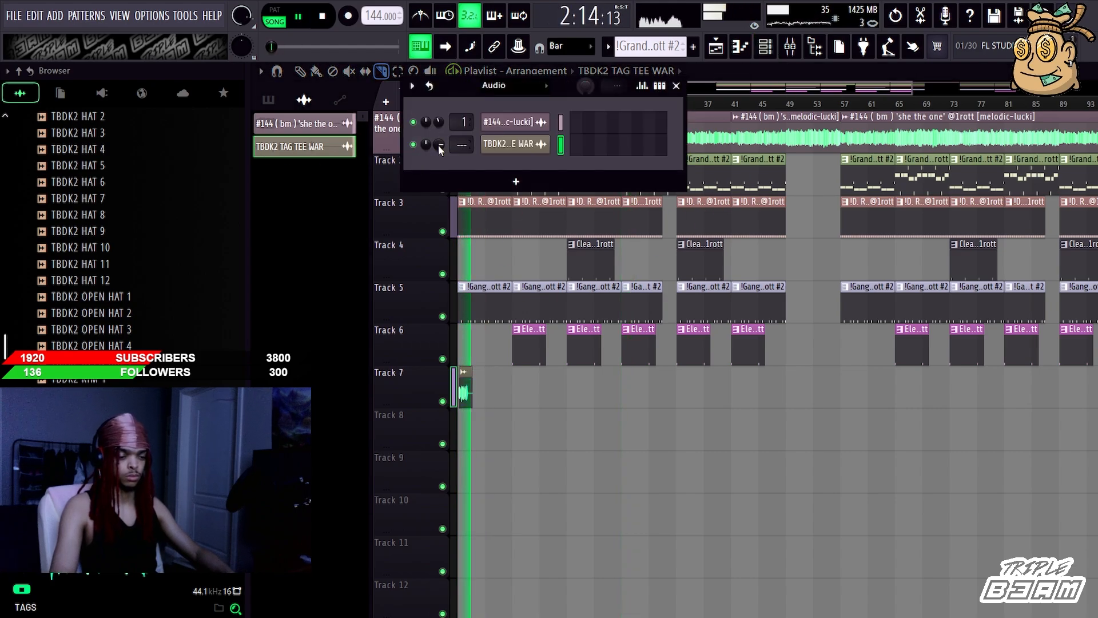
key(F6)
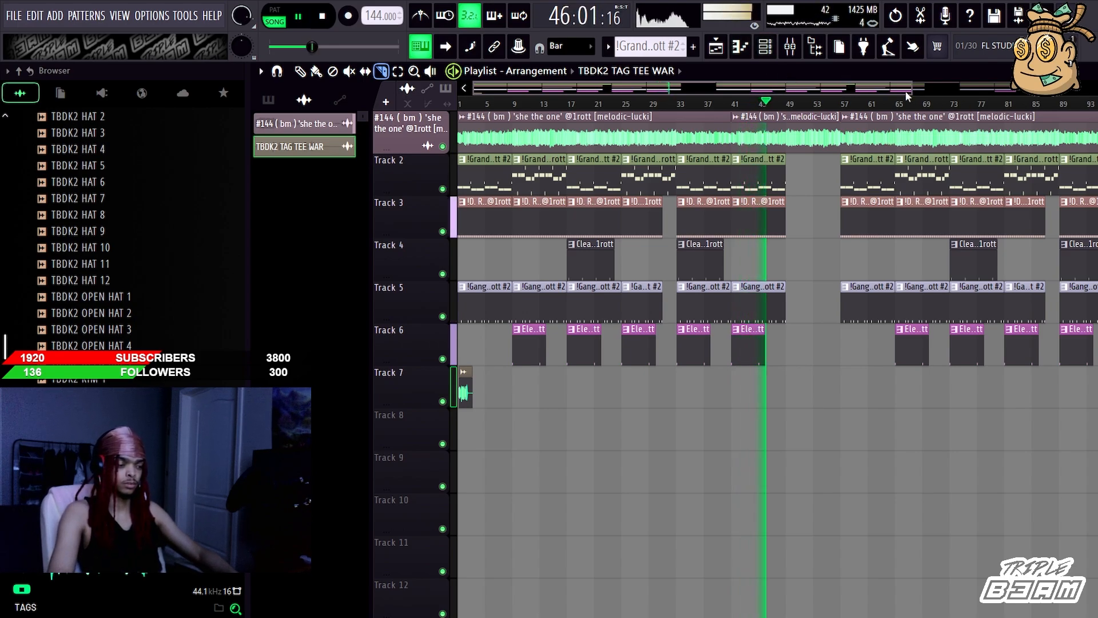
drag(912, 90, 1053, 89)
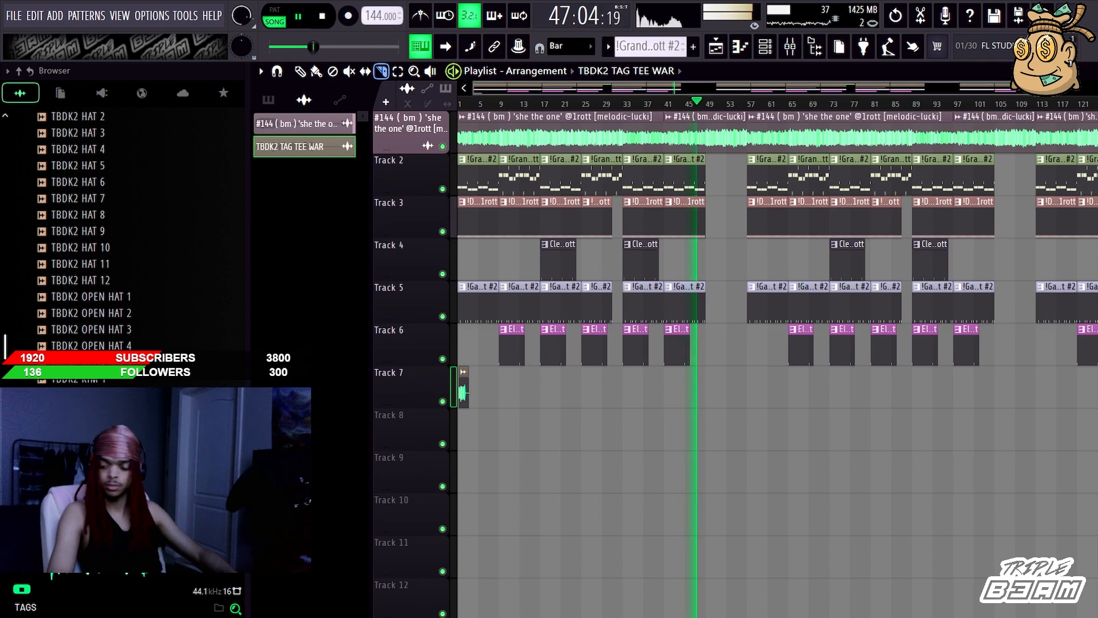